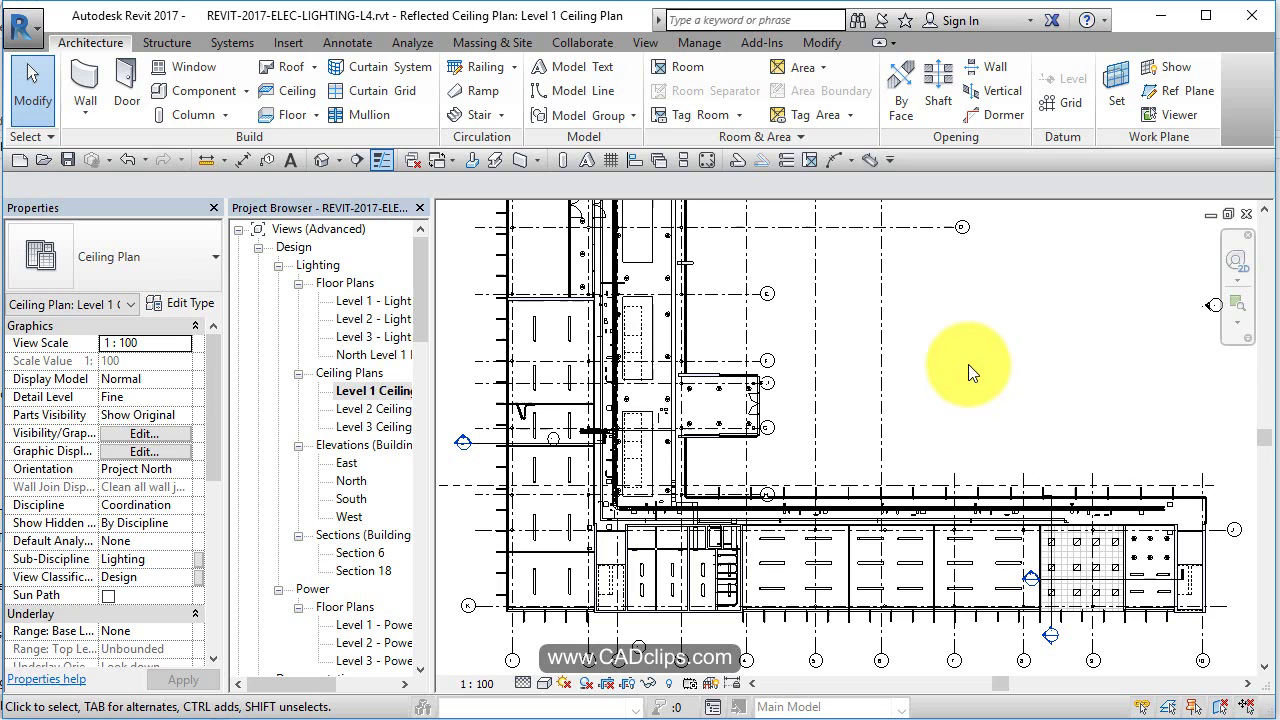
Open the Level 1 lighting floor plan and set its detail level to Fine around the switchboard and transformer
double_click(386, 298)
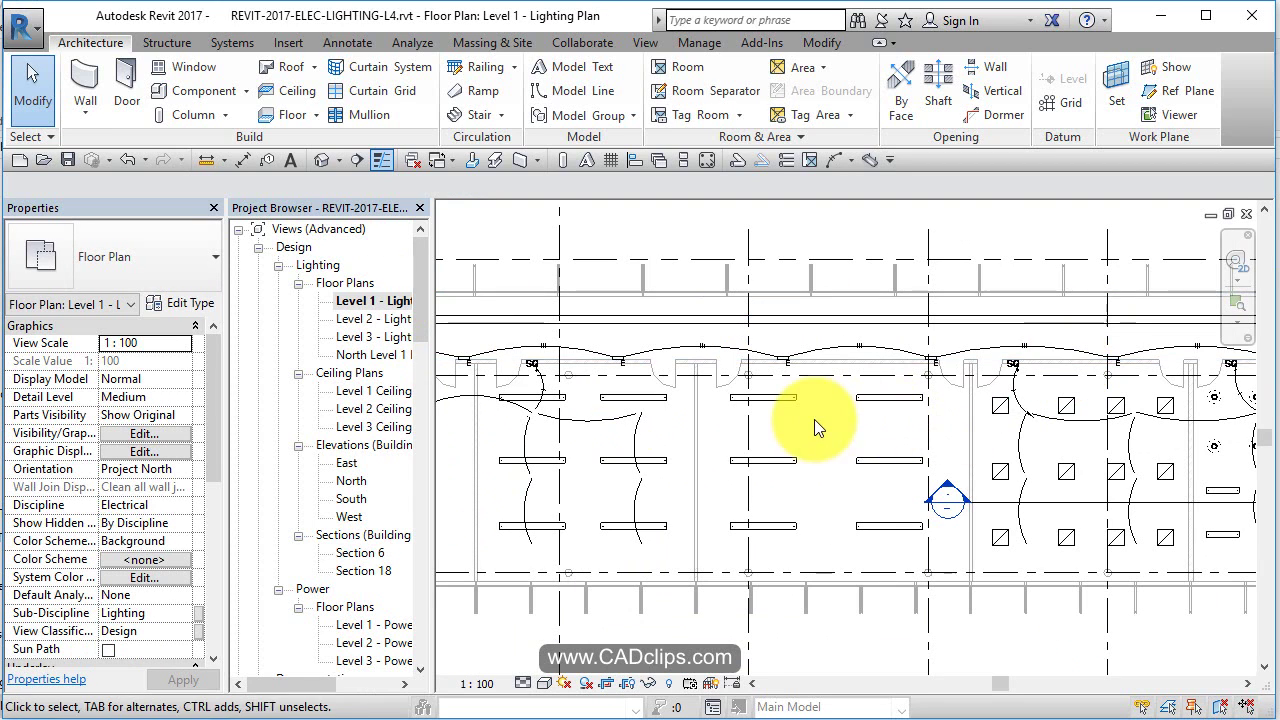
scroll(780, 430, "down", 3)
middle_click_drag(703, 372, 962, 543)
middle_click_drag(742, 391, 953, 392)
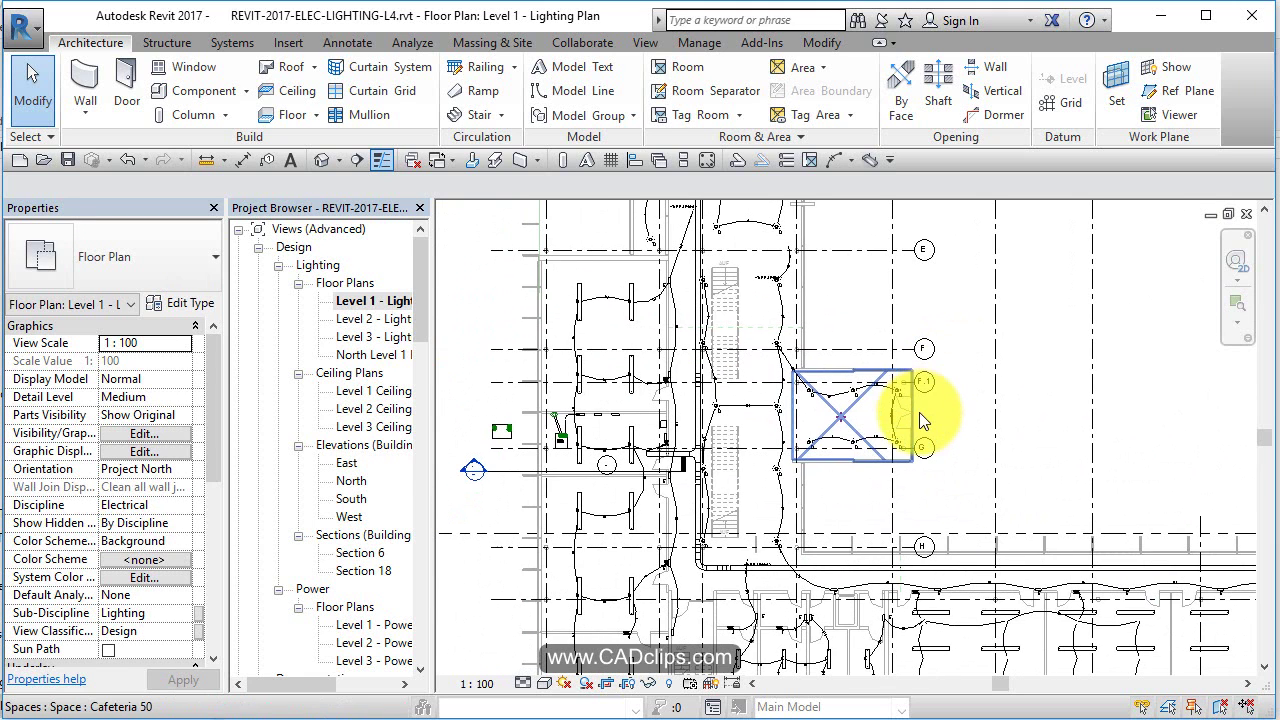
middle_click_drag(897, 428, 1017, 436)
middle_click_drag(664, 477, 683, 484)
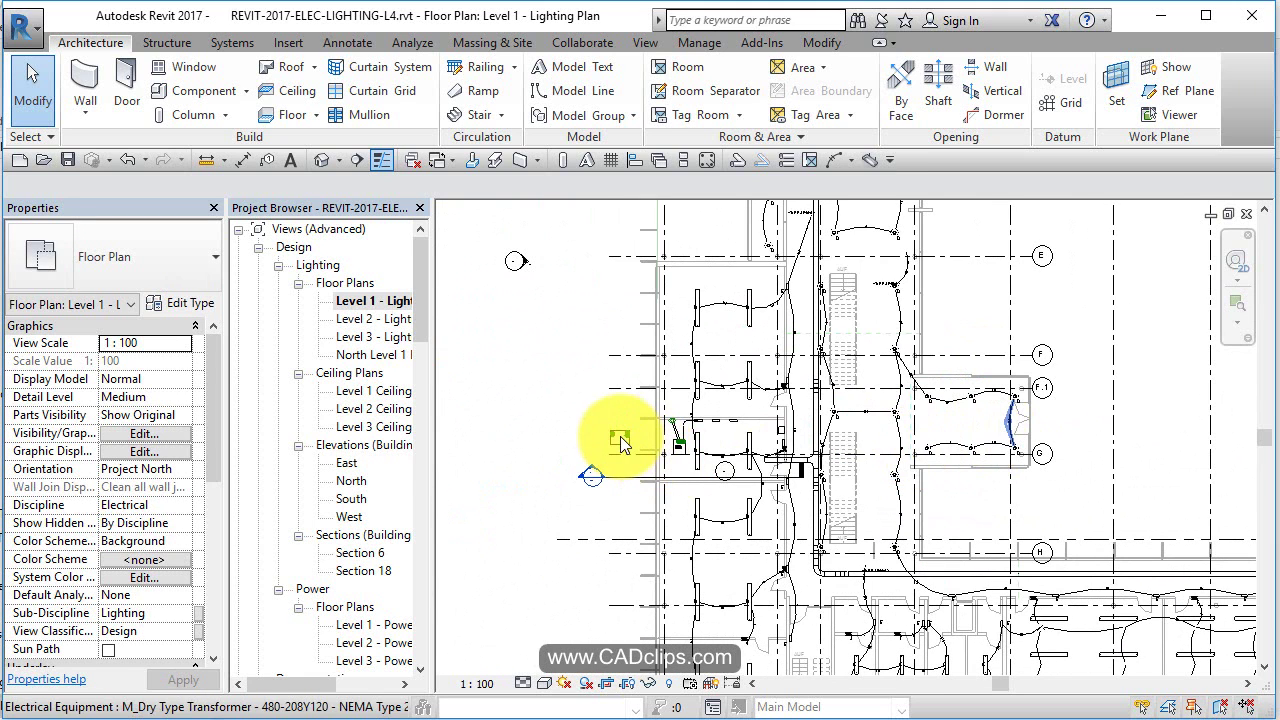
scroll(790, 468, "up", 5)
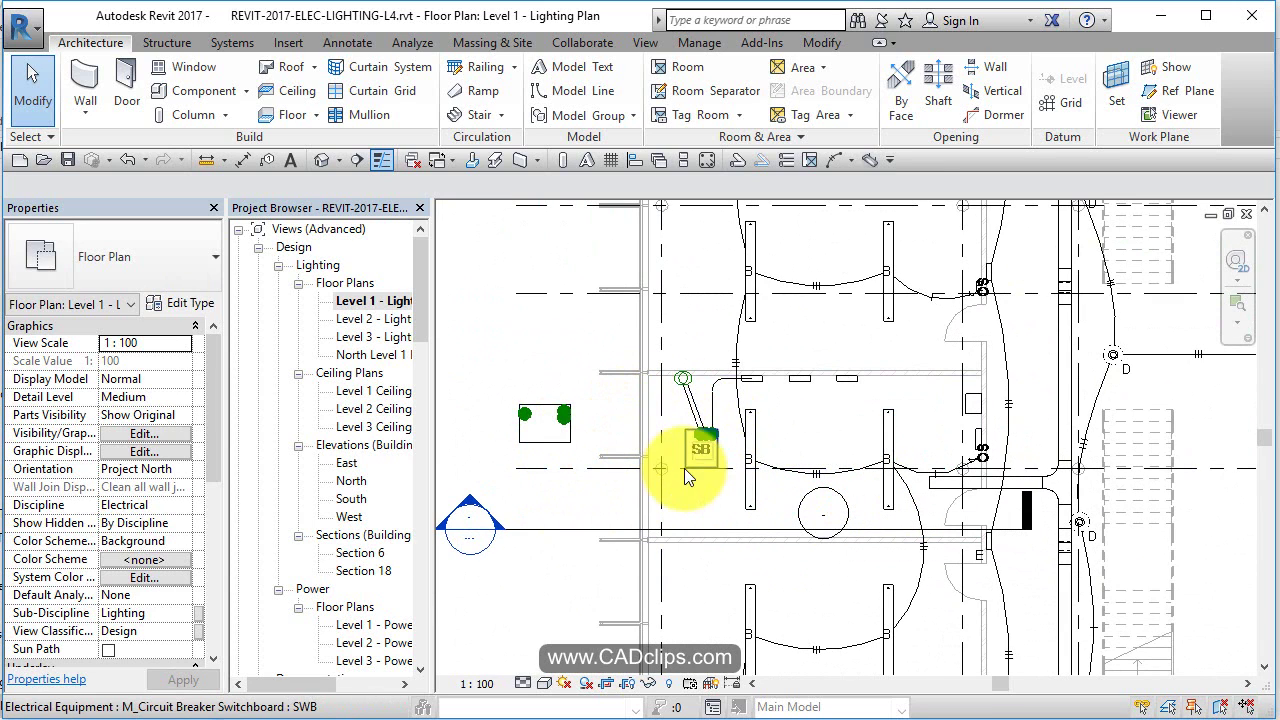
scroll(695, 466, "up", 1)
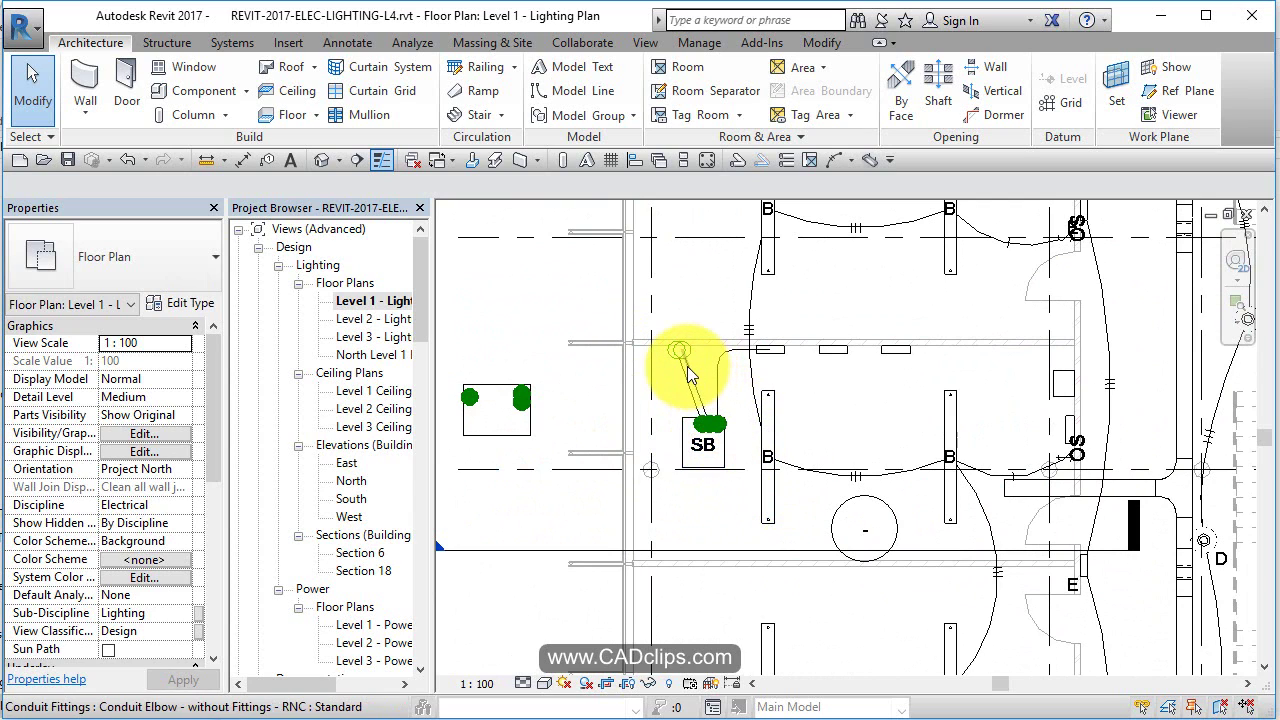
left_click(524, 684)
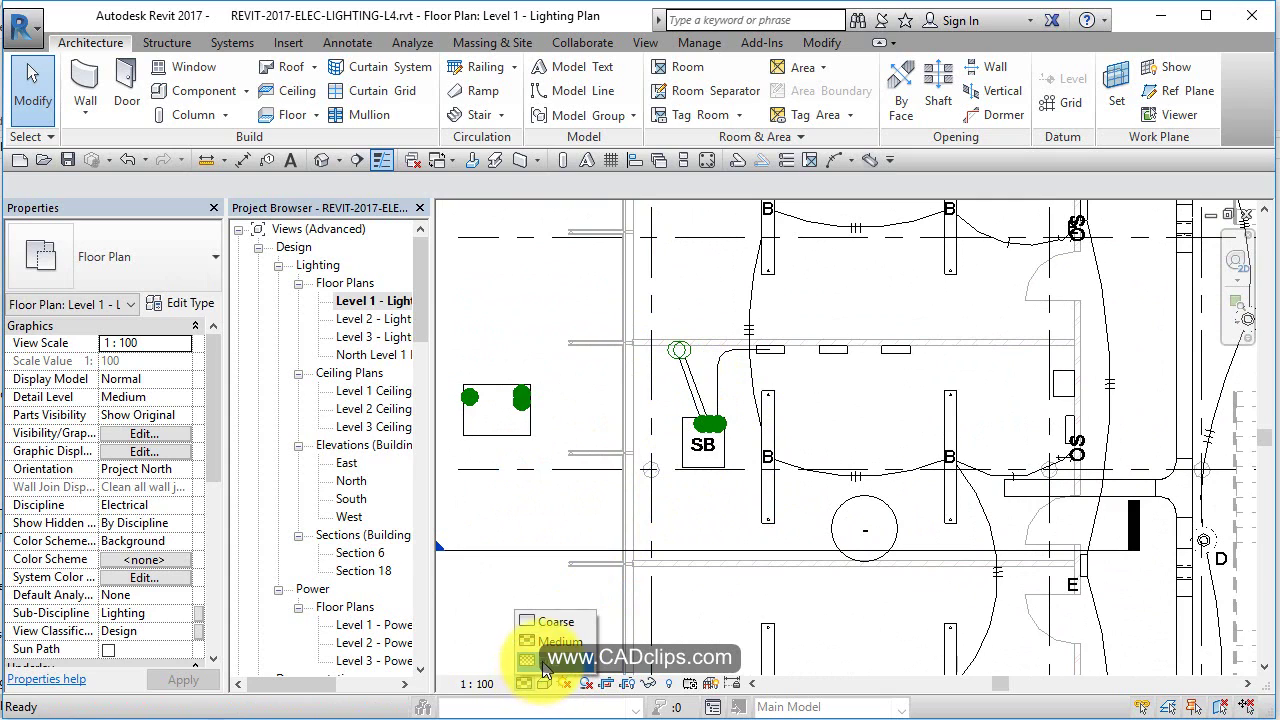
left_click(541, 660)
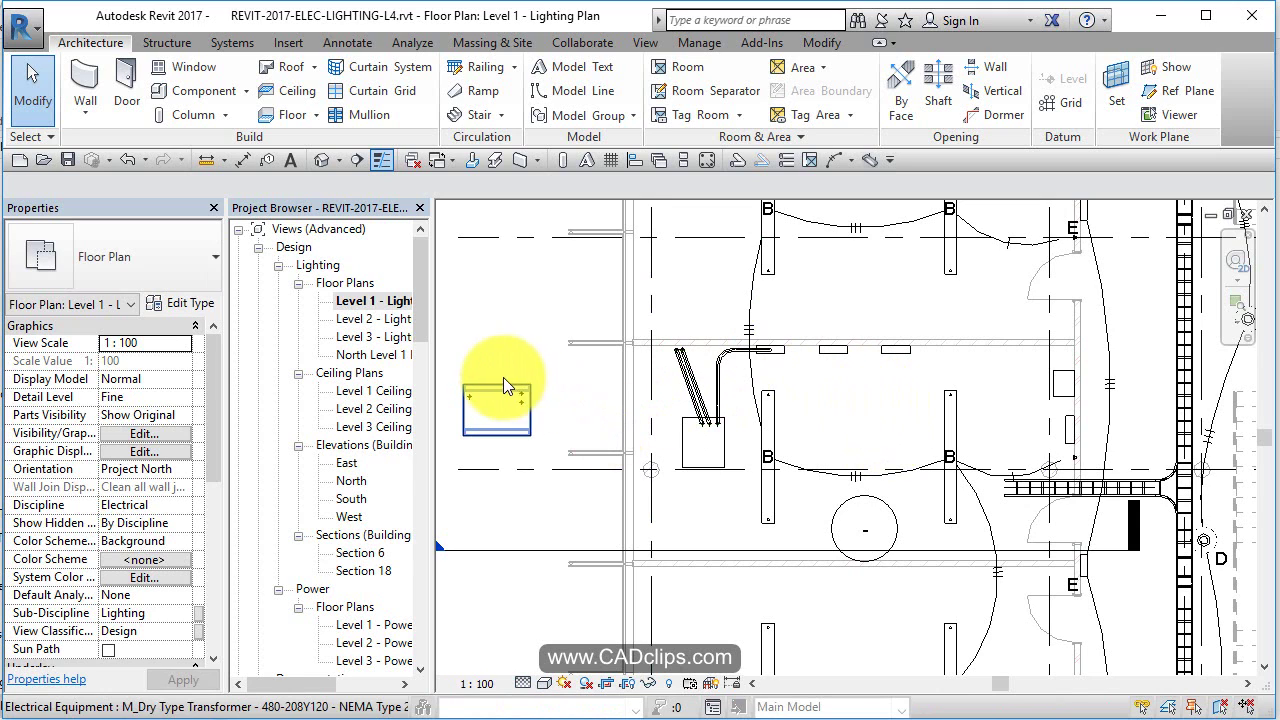
Select the power circuit that connects panelboard MP-1B to MDP-1 and review its properties
scroll(721, 442, "up", 2)
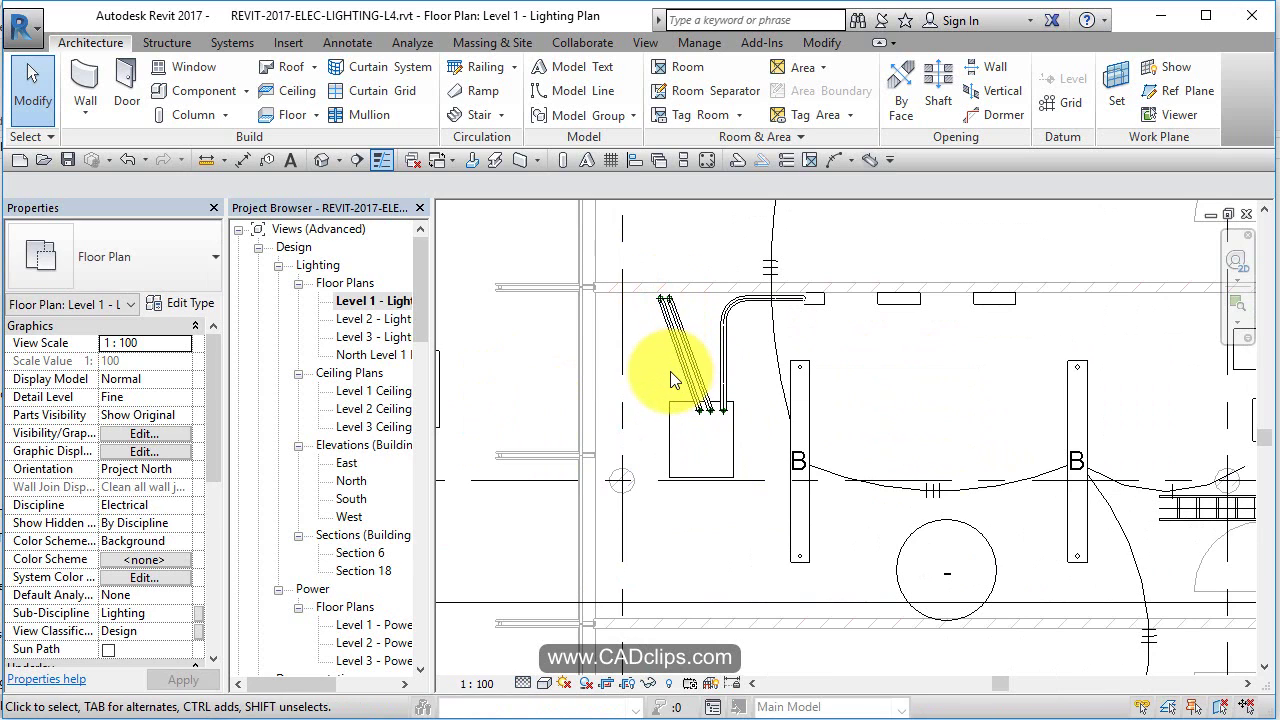
middle_click_drag(672, 372, 613, 486)
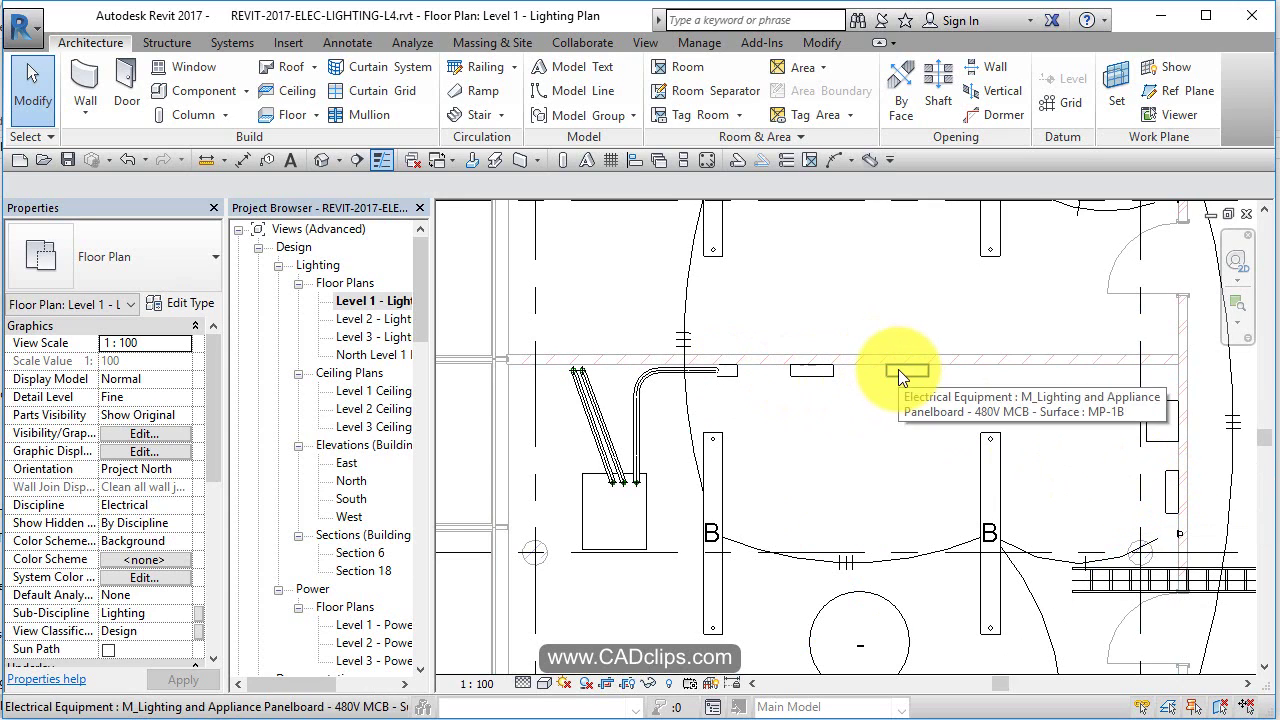
key("Tab")
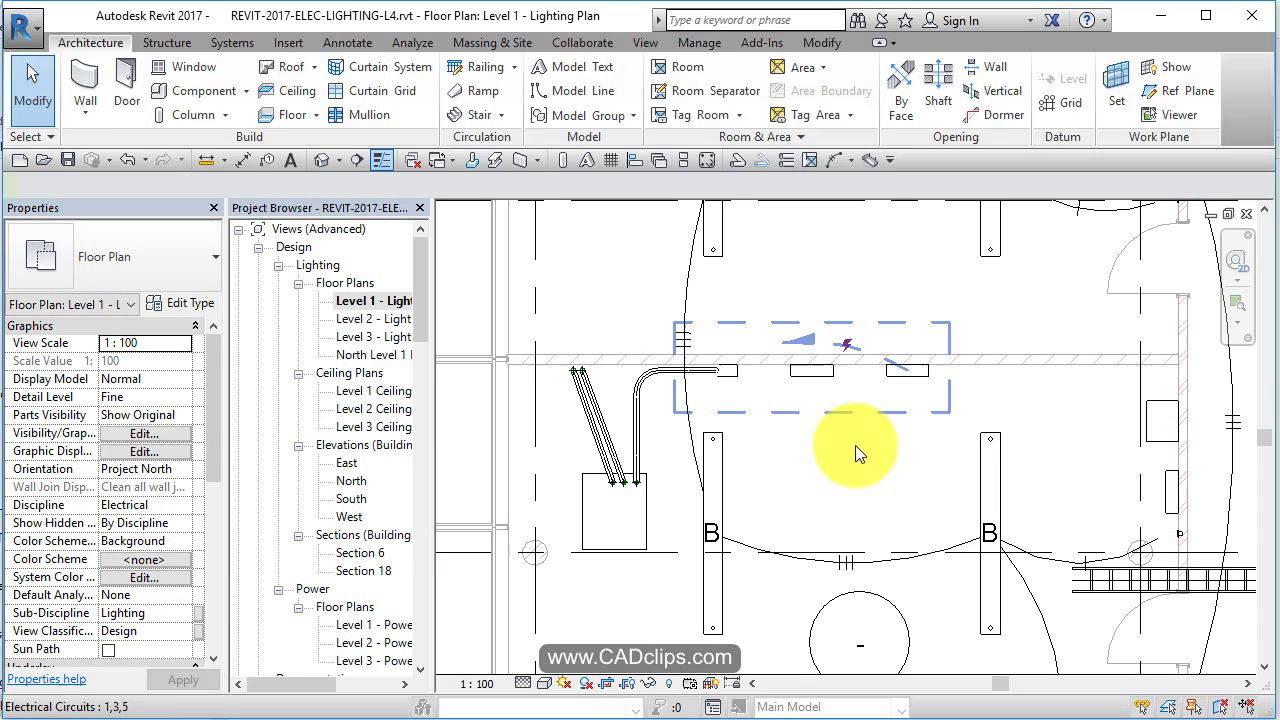
left_click(884, 403)
key("Tab")
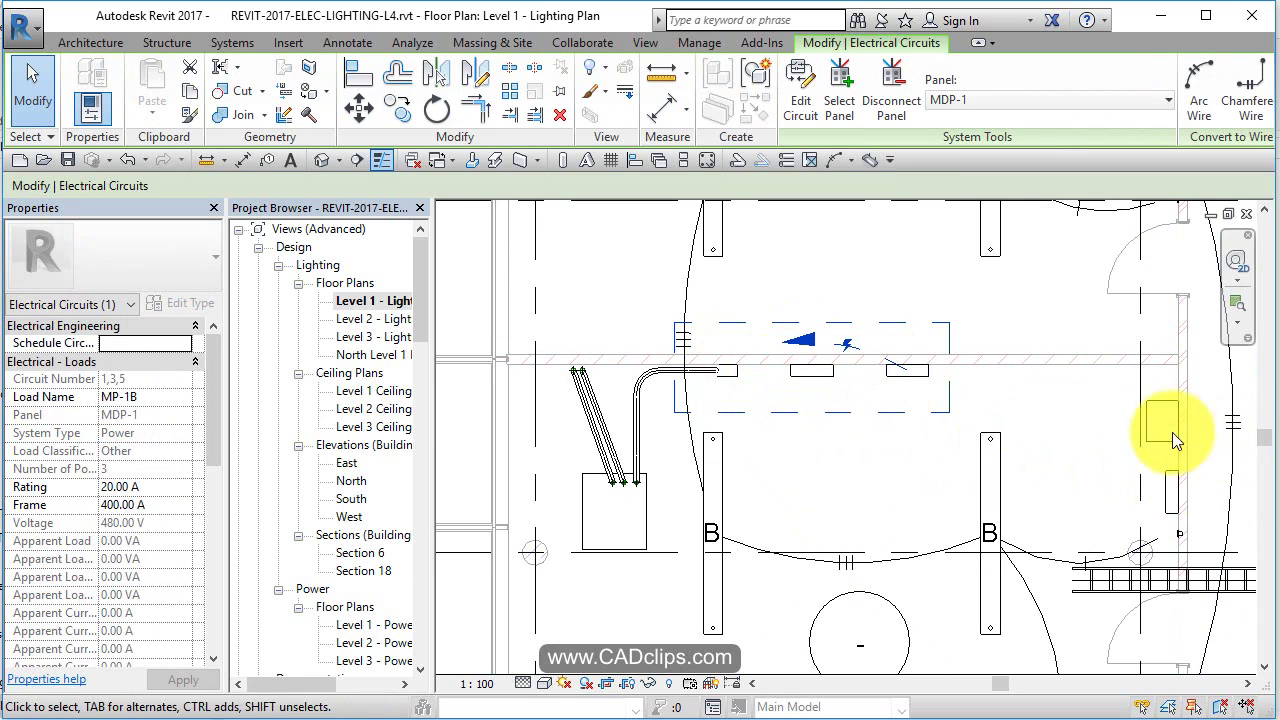
Preview the circuits and electrical network connected to the wall-side transformer and the switchboard, and clear the circuit selection
key("Tab")
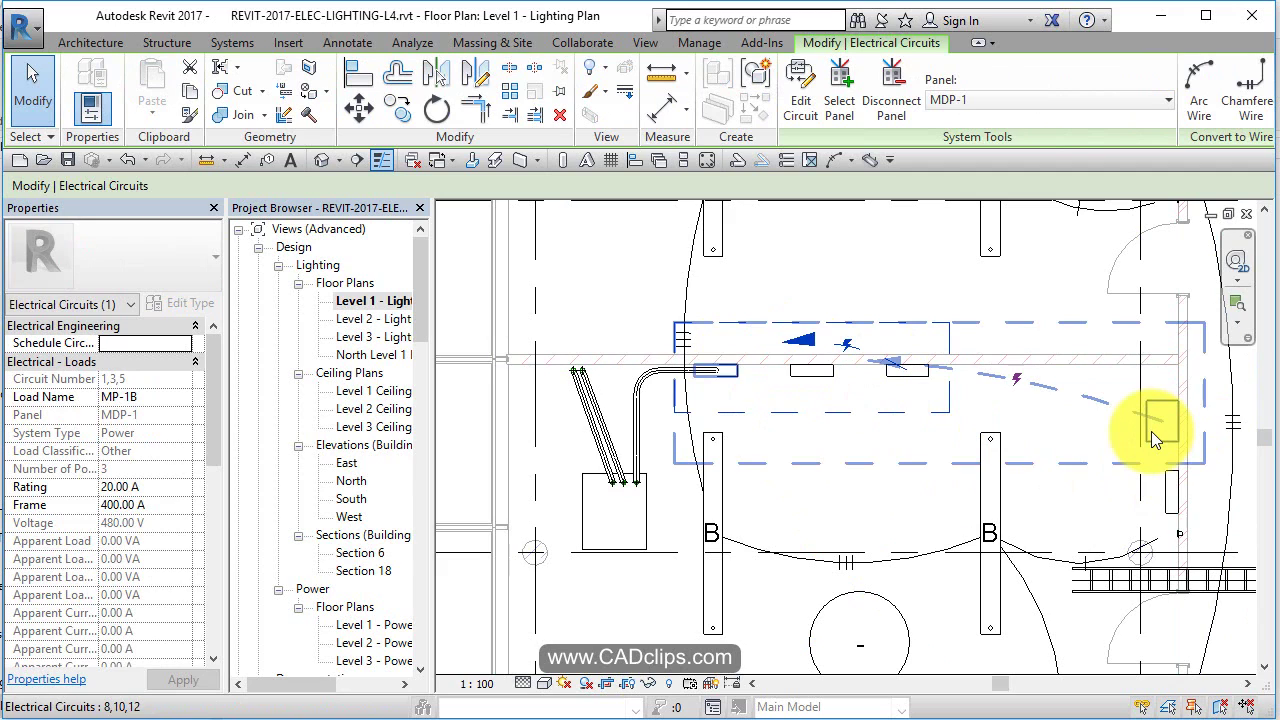
key("Tab")
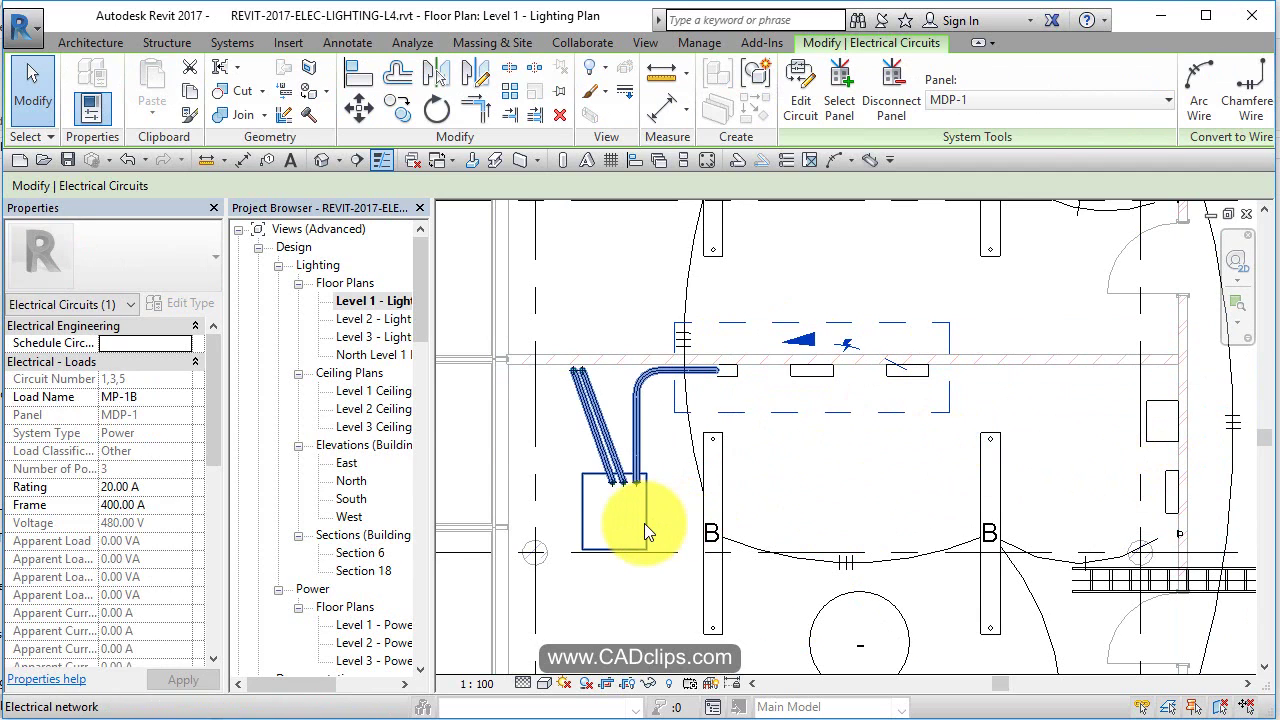
key("Tab")
key("Tab")
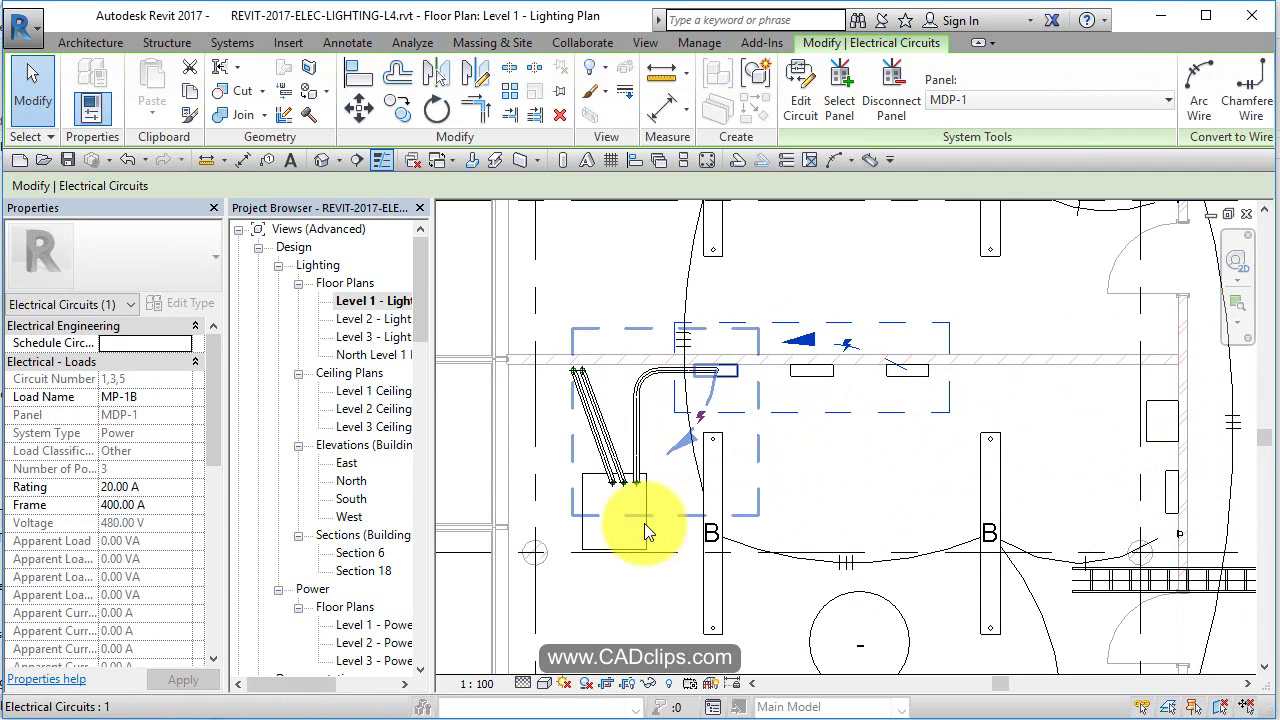
left_click(644, 523)
key("Tab")
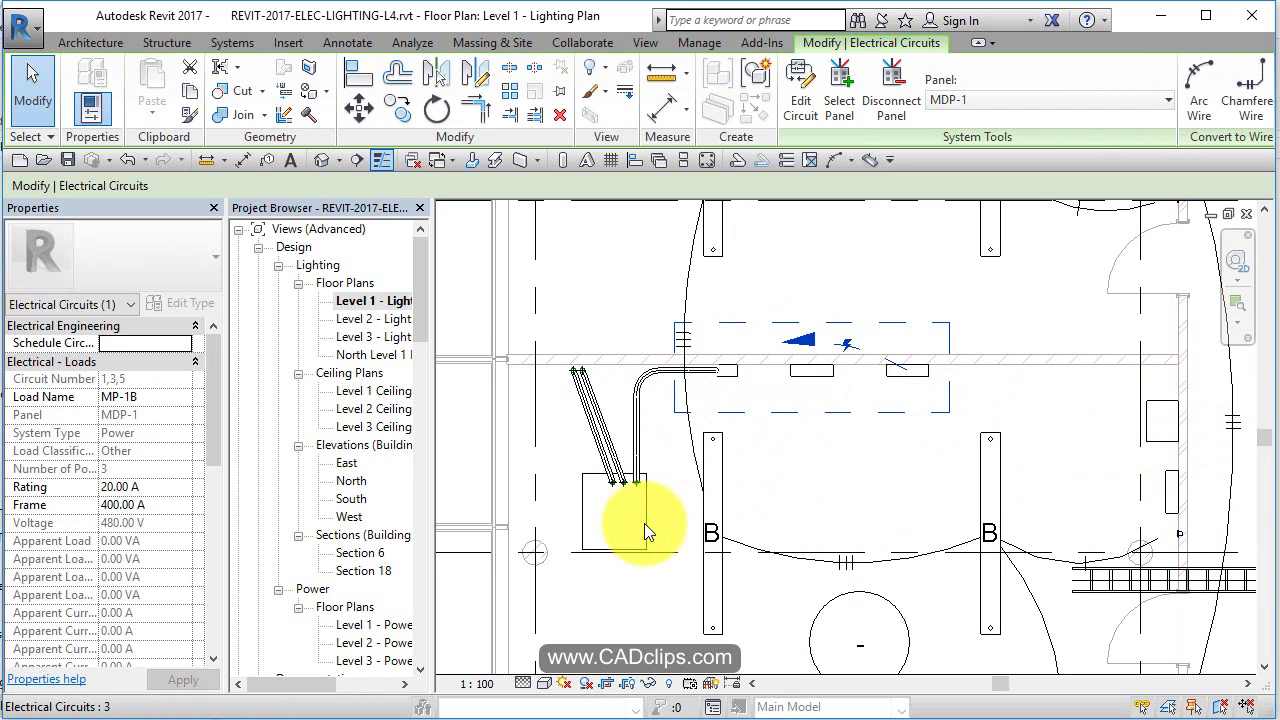
key("Tab")
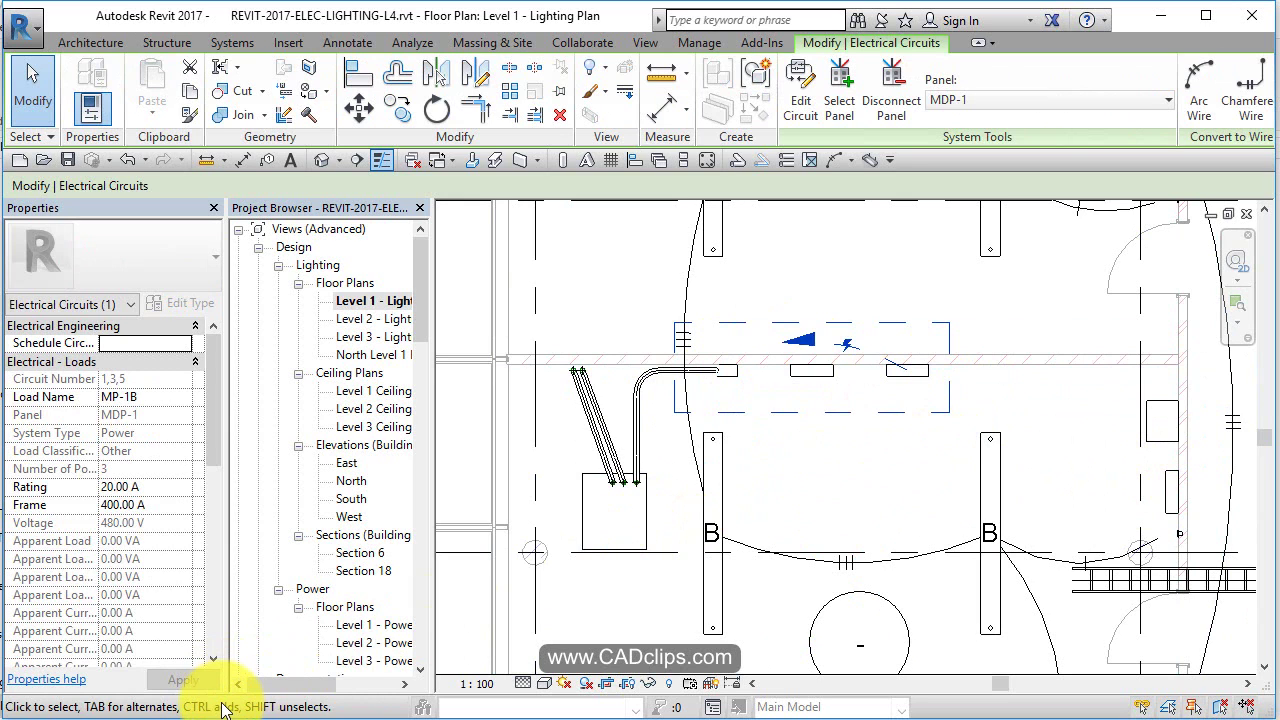
scroll(1008, 300, "down", 2)
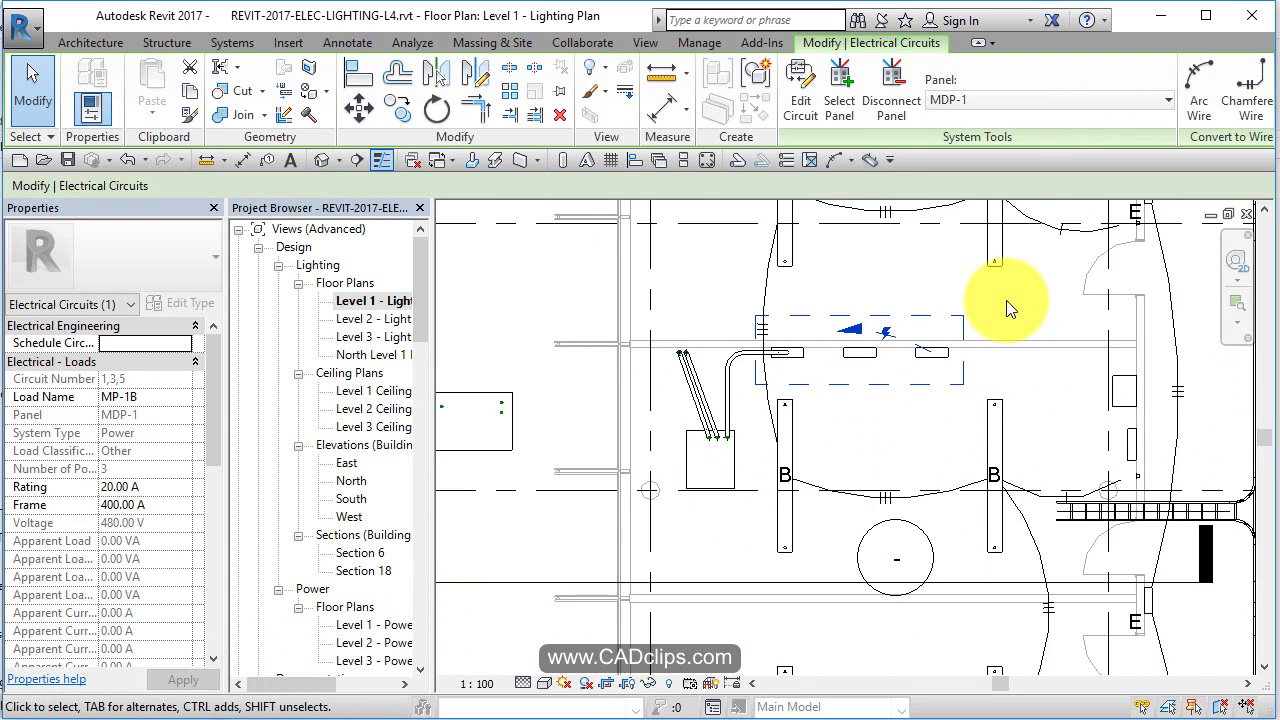
scroll(1006, 300, "up", 2)
key("Escape")
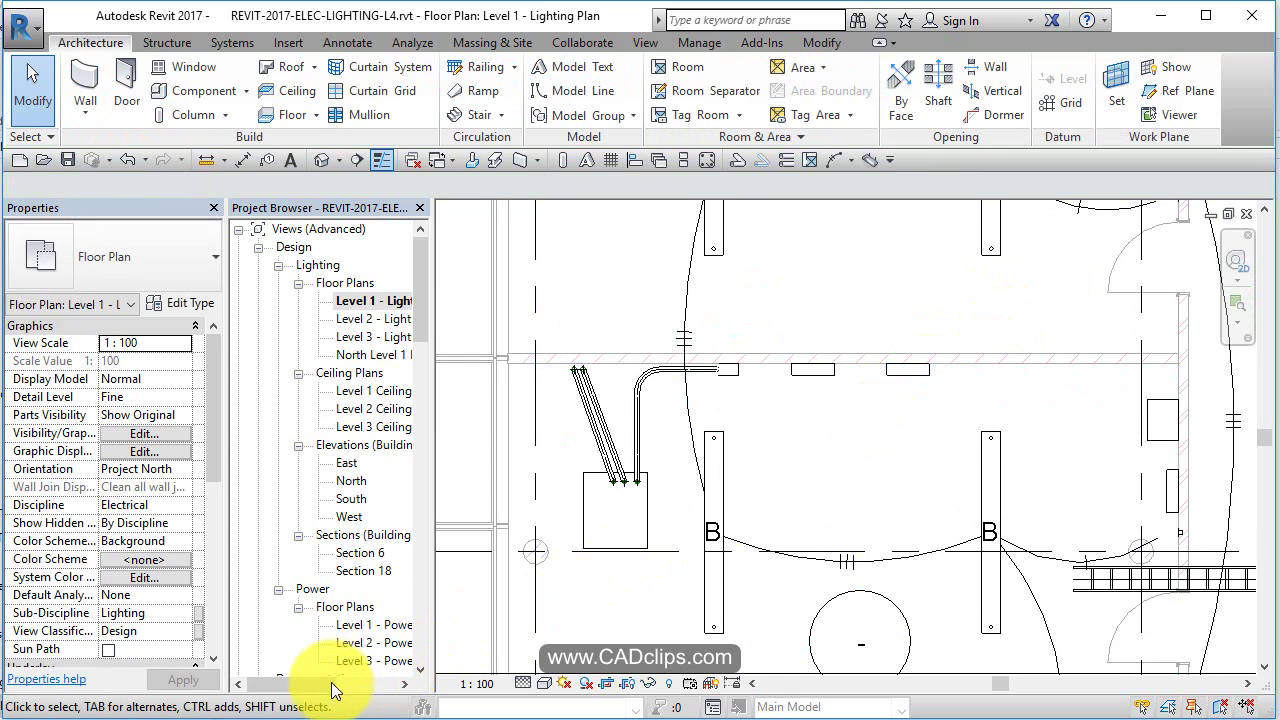
Review the elevation and type properties of panelboard MP-1B, and close them without changes
left_click(905, 374)
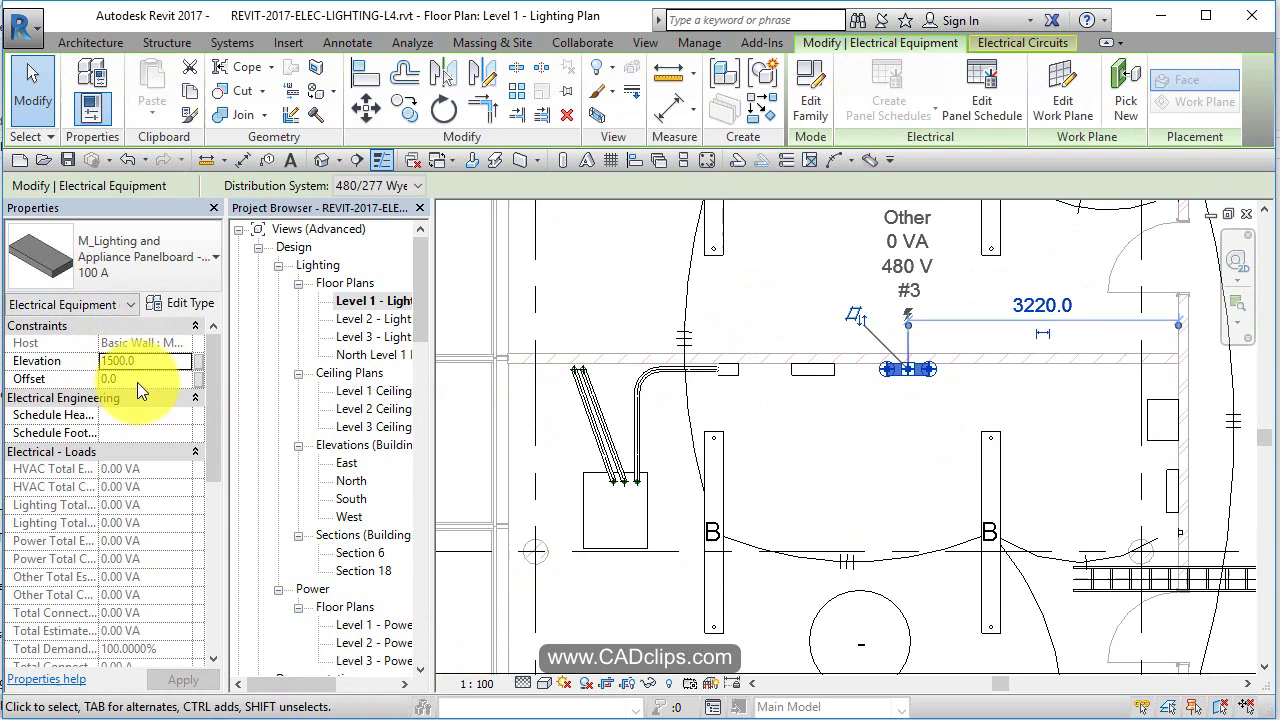
left_click(219, 312)
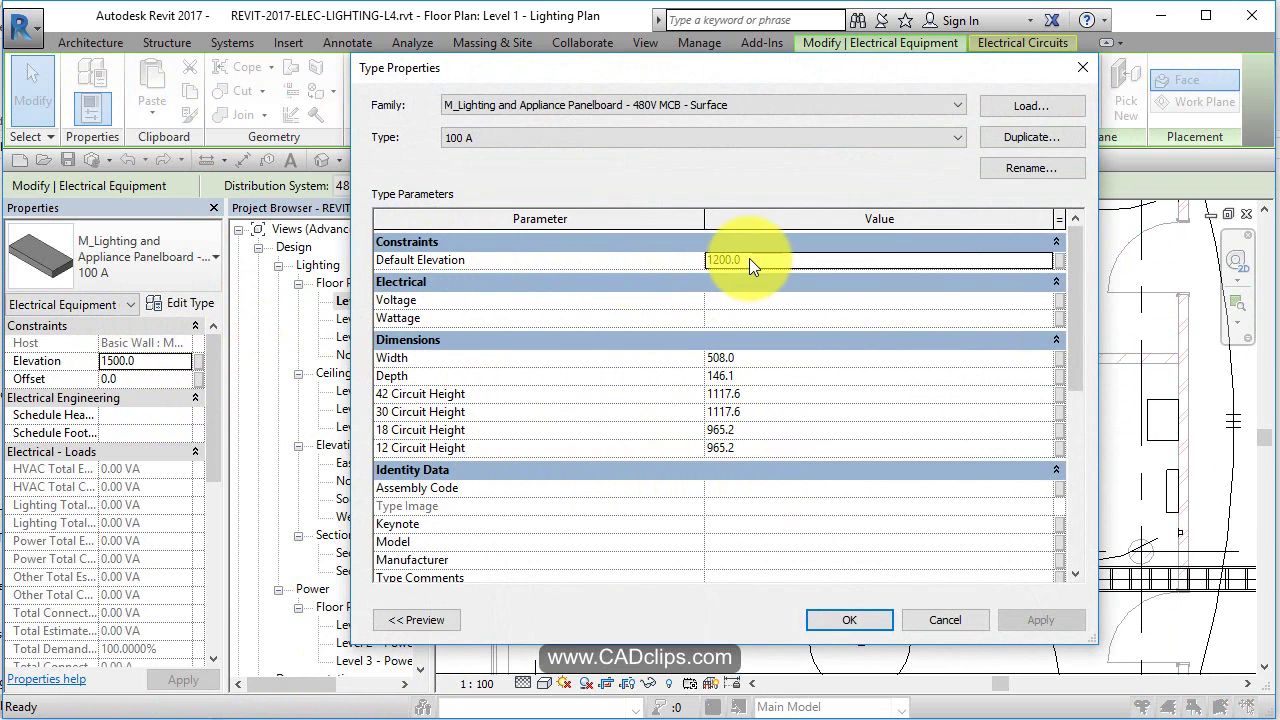
left_click(960, 621)
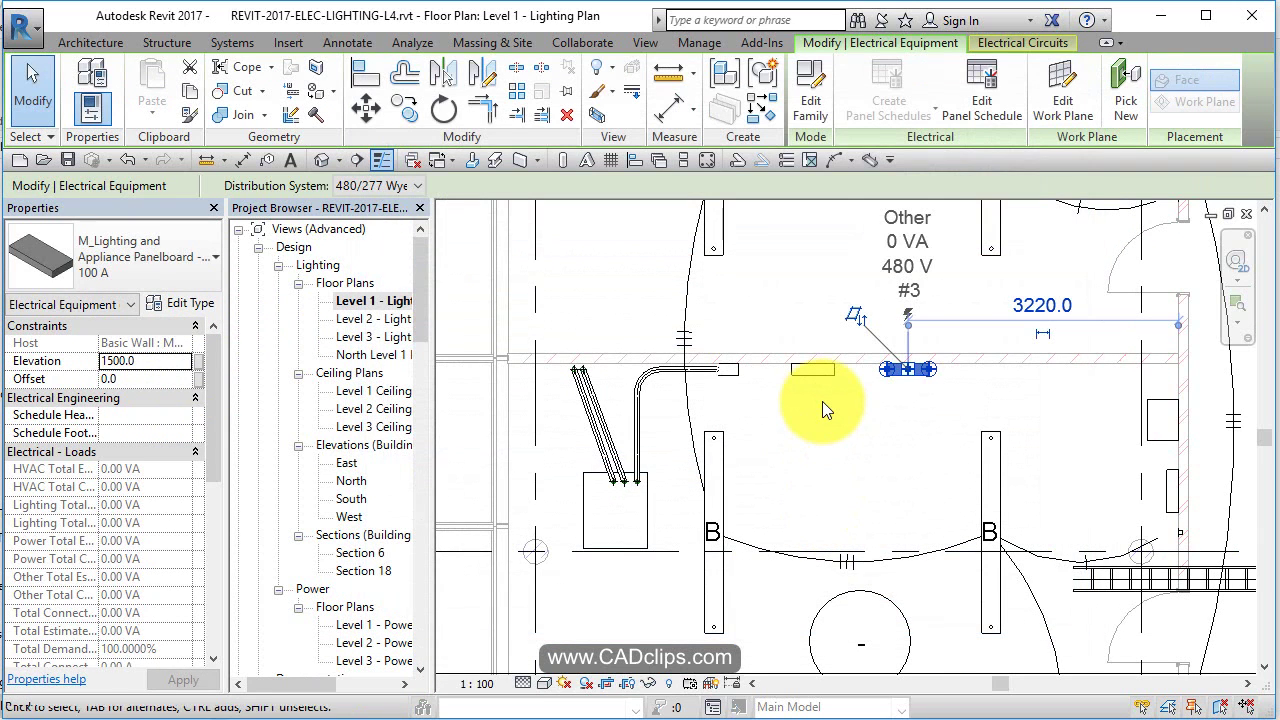
left_click(822, 401)
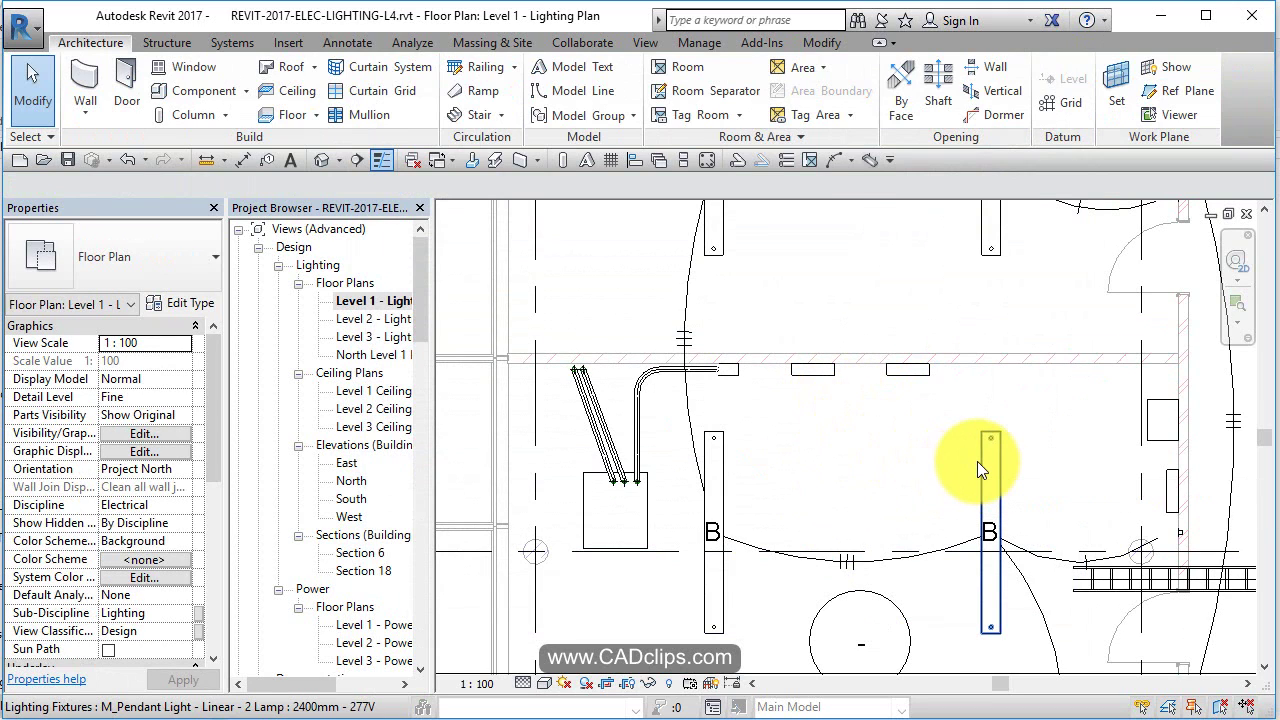
Cycle through the wiring and circuit connected to the linear pendant light in the Power Riser room
key("Tab")
key("Tab")
key("Tab")
key("Tab")
key("Tab")
key("Tab")
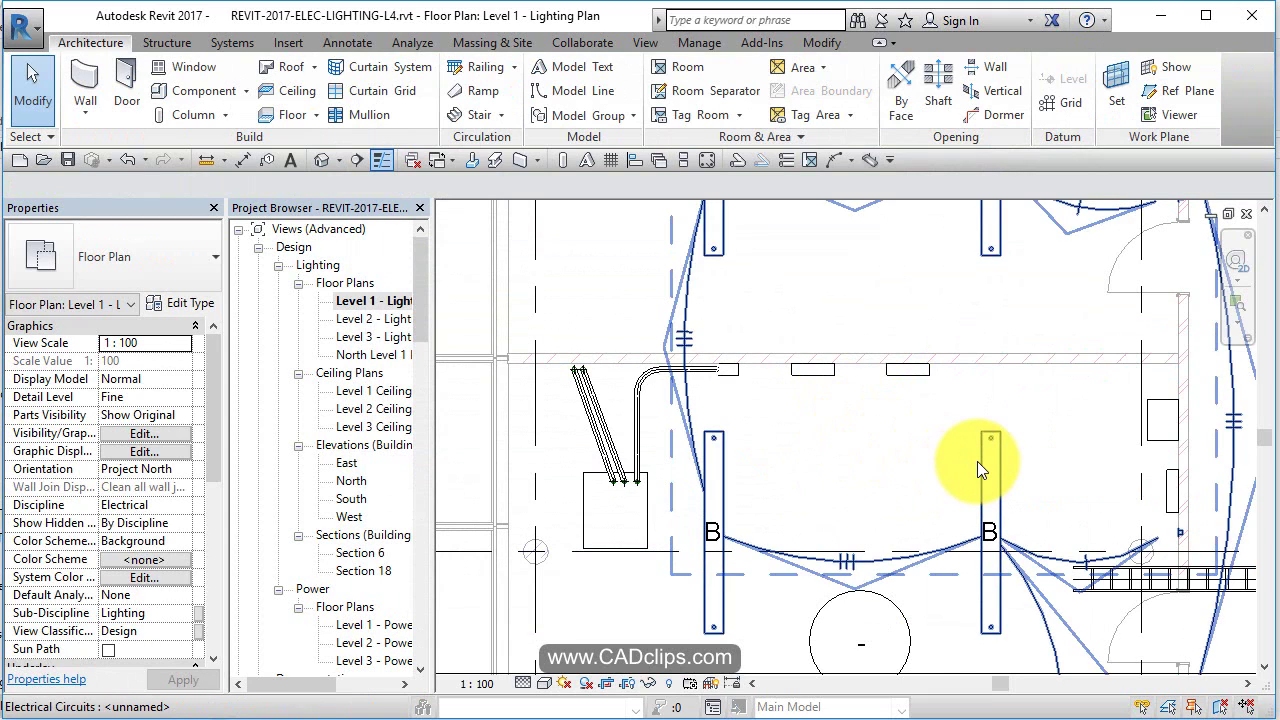
key("Tab")
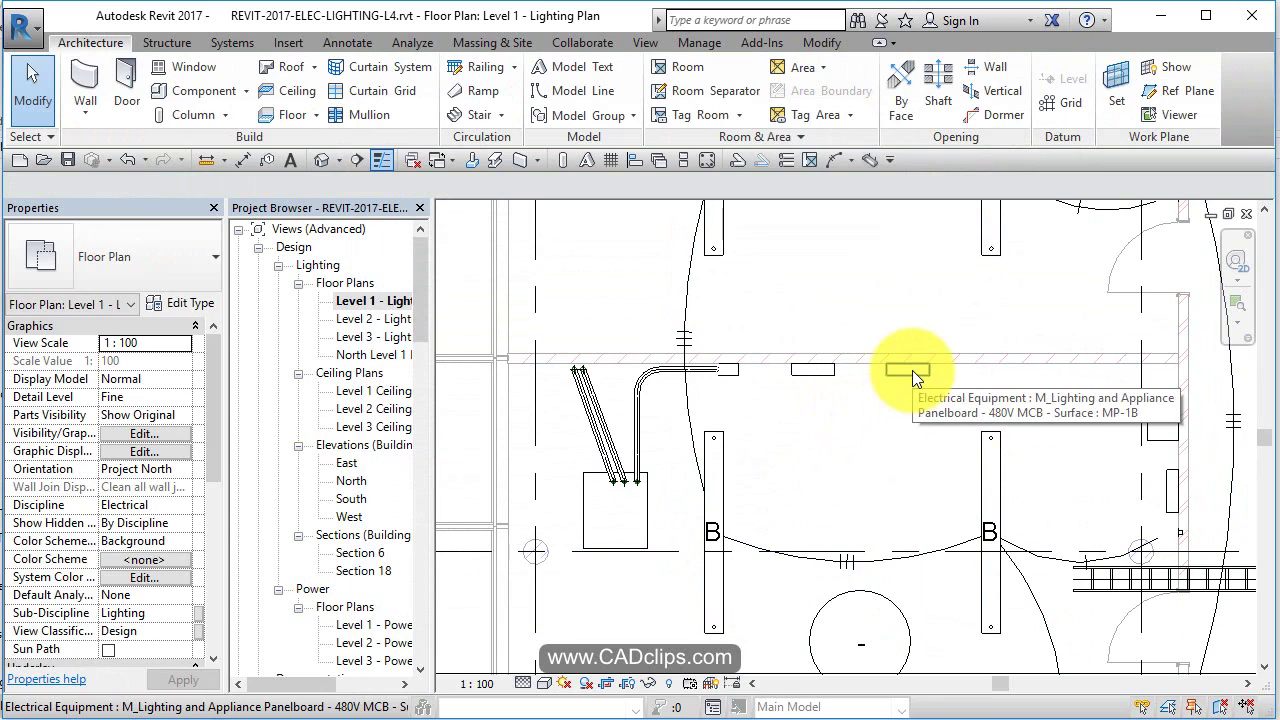
Cycle through the circuits and elements at panelboard MP-1B and at the dry type transformer on the side wall
key("Tab")
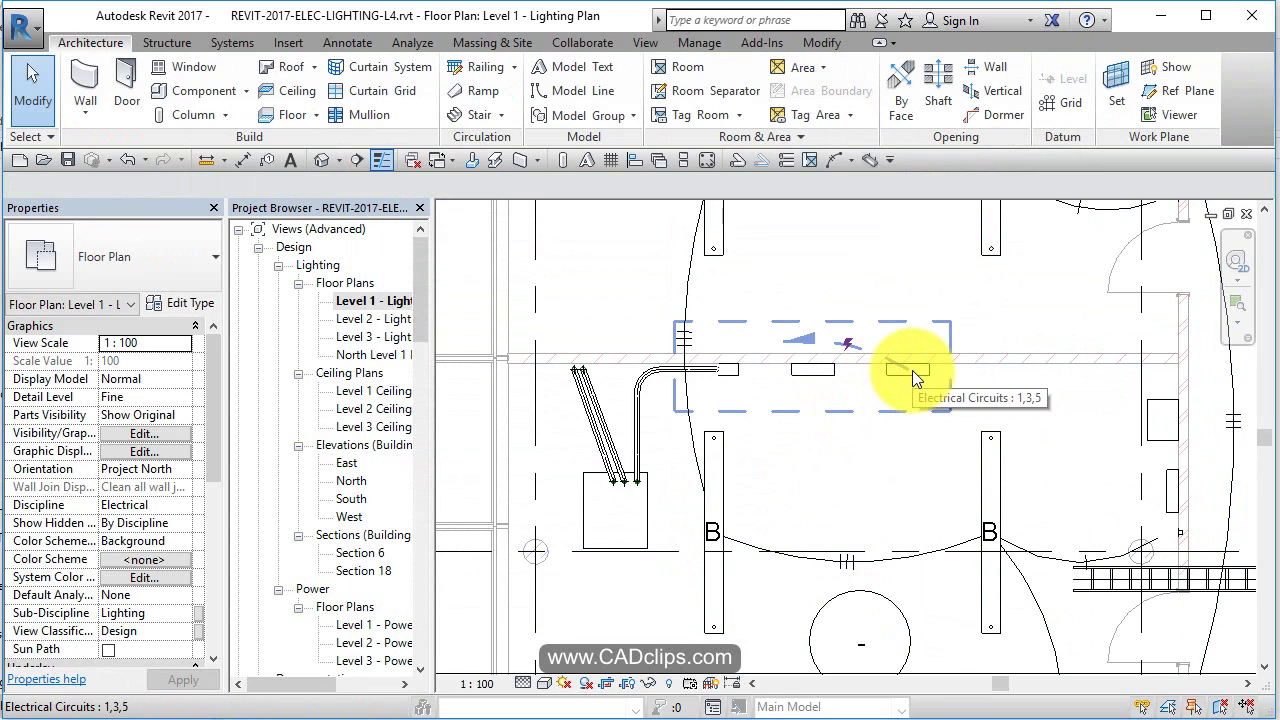
key("Tab")
key("Tab")
key("Tab")
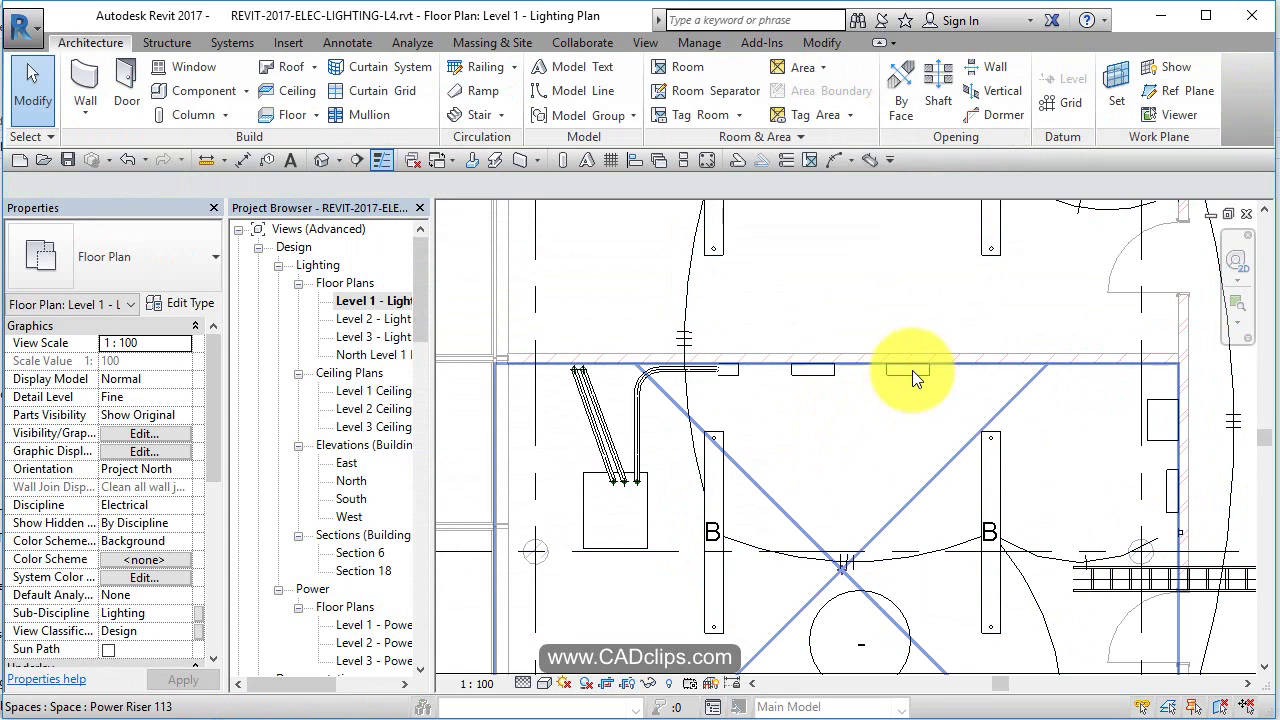
key("Tab")
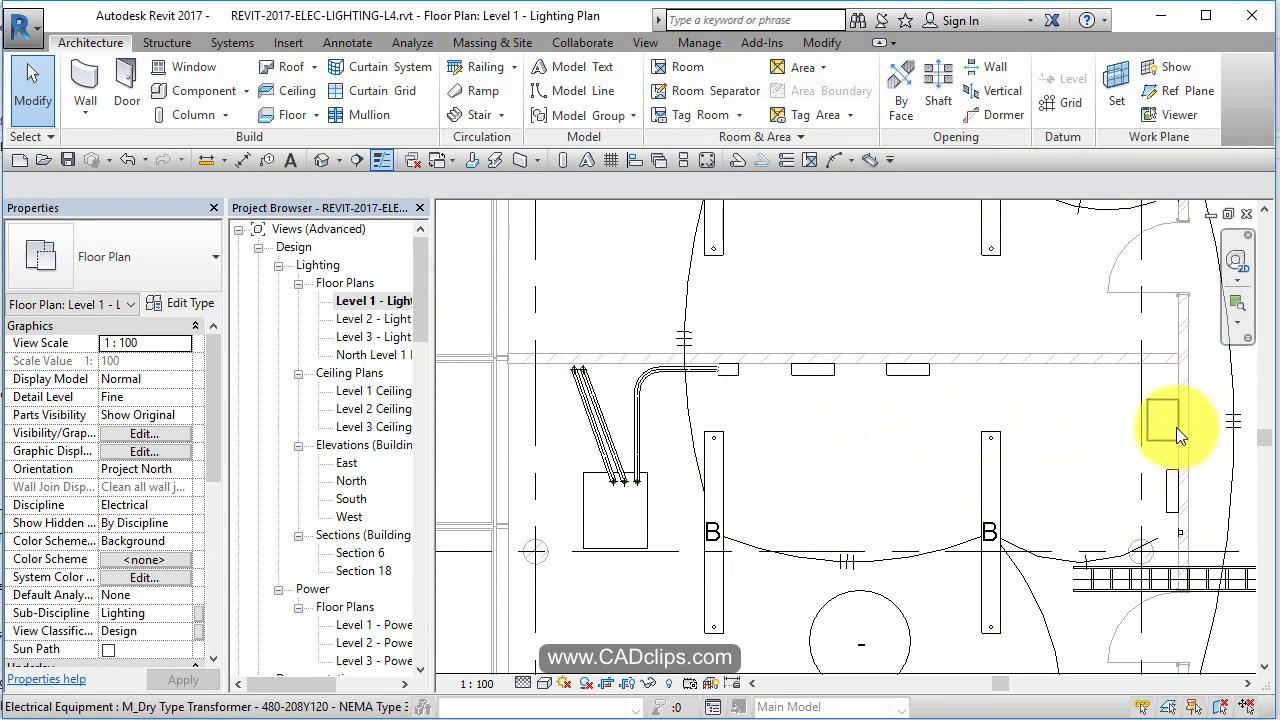
key("Tab")
key("Tab")
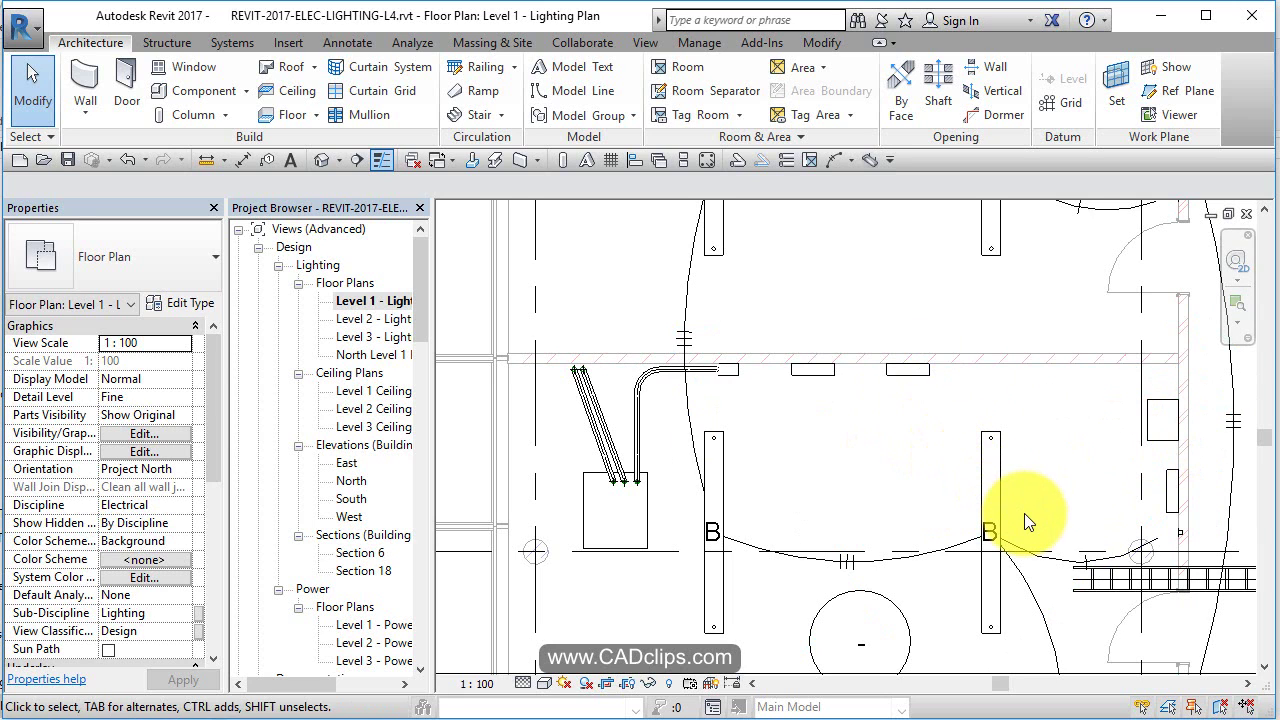
Examine the electrical network and circuit of the corridor lights through the wire between the two stairs
scroll(738, 342, "down", 1)
scroll(781, 396, "down", 1)
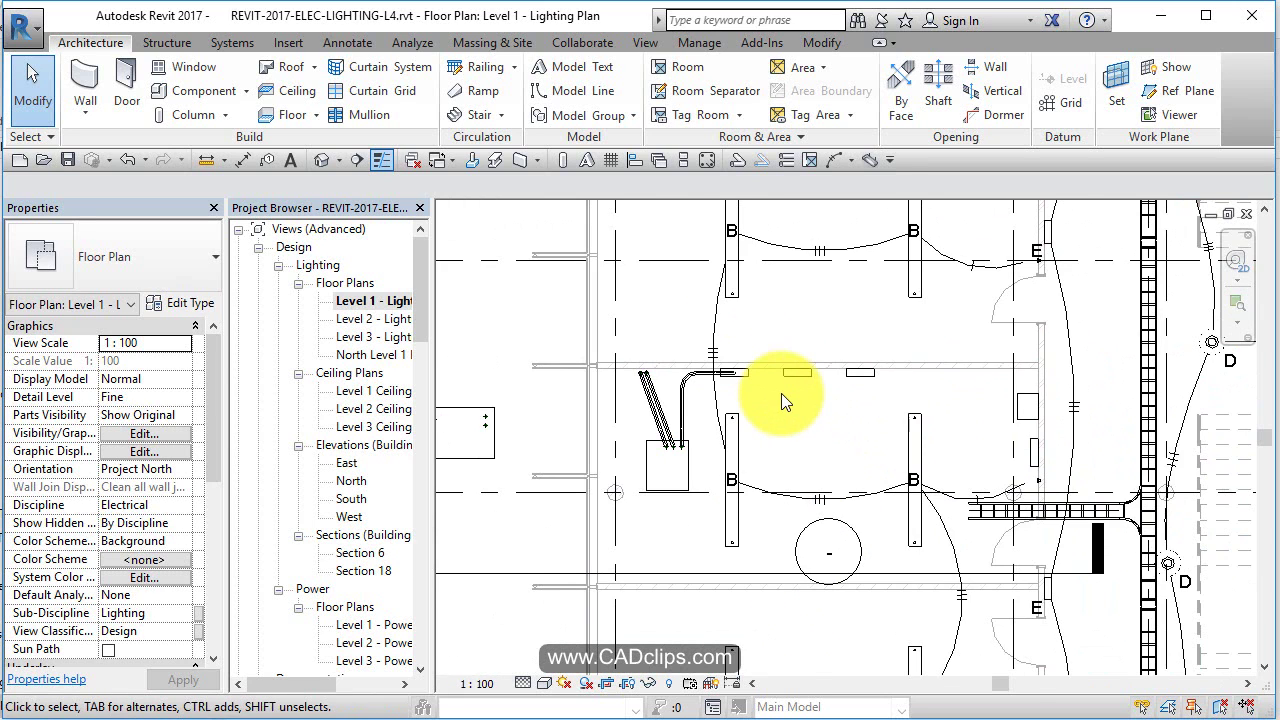
scroll(781, 396, "down", 1)
middle_click_drag(611, 445, 288, 474)
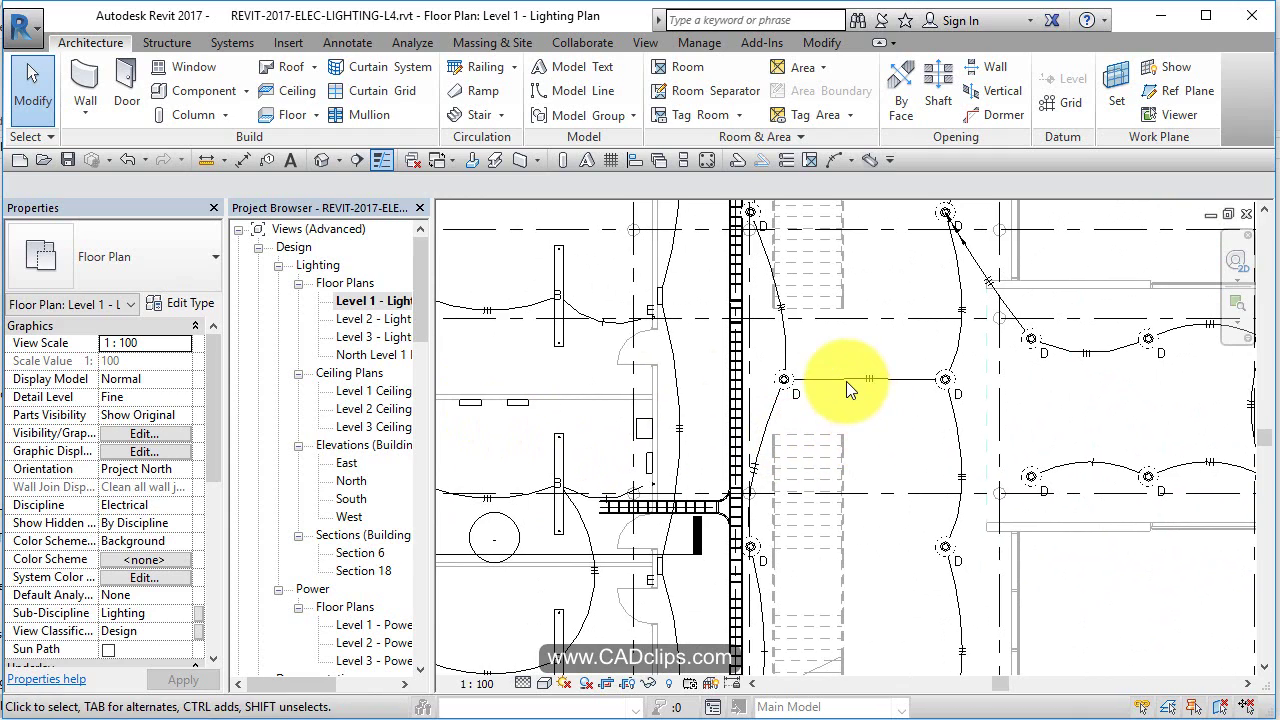
key("Tab")
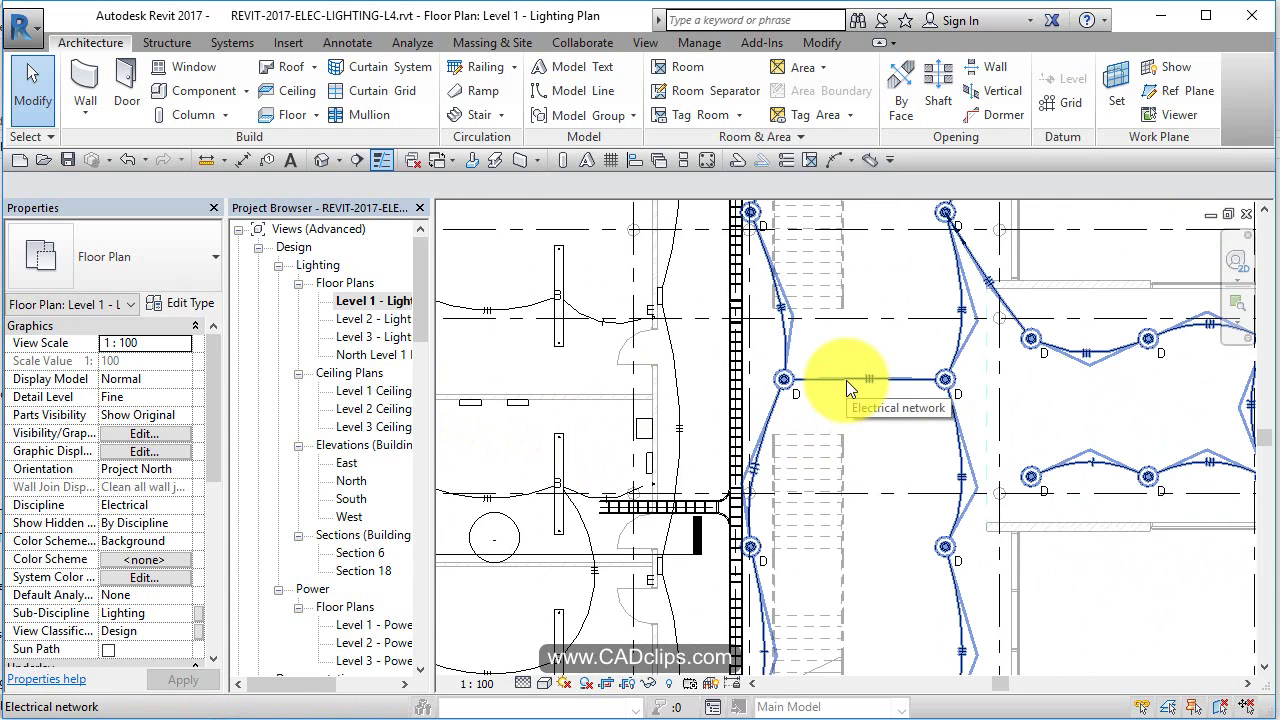
left_click(846, 380)
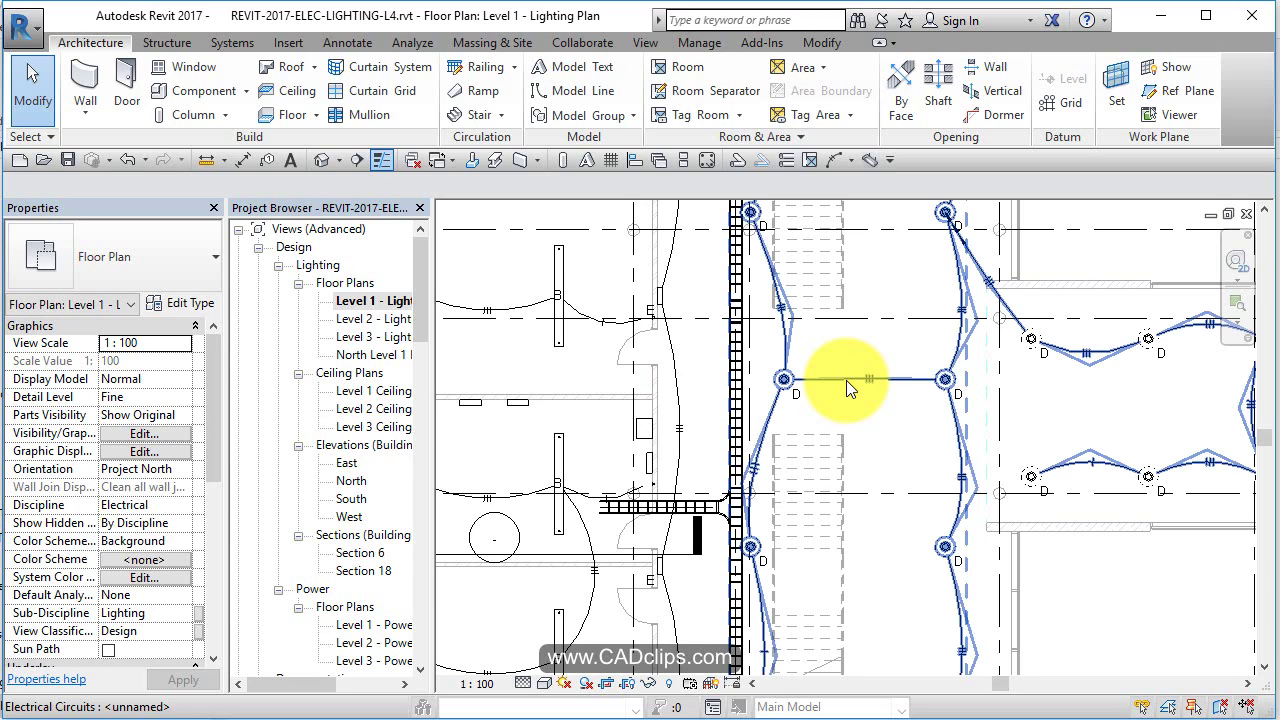
key("Tab")
key("Tab")
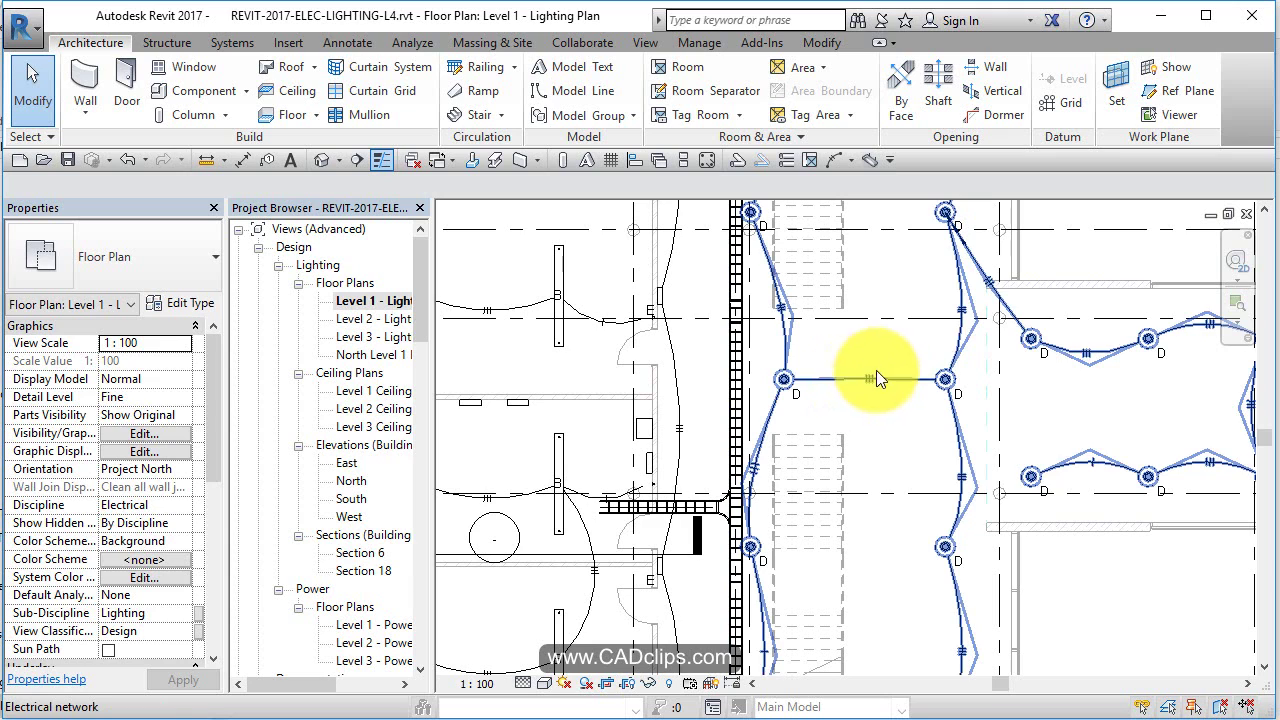
Examine the circuit and the connecting wire at the cafeteria light nearest the corridor
key("Tab")
left_click(1033, 342)
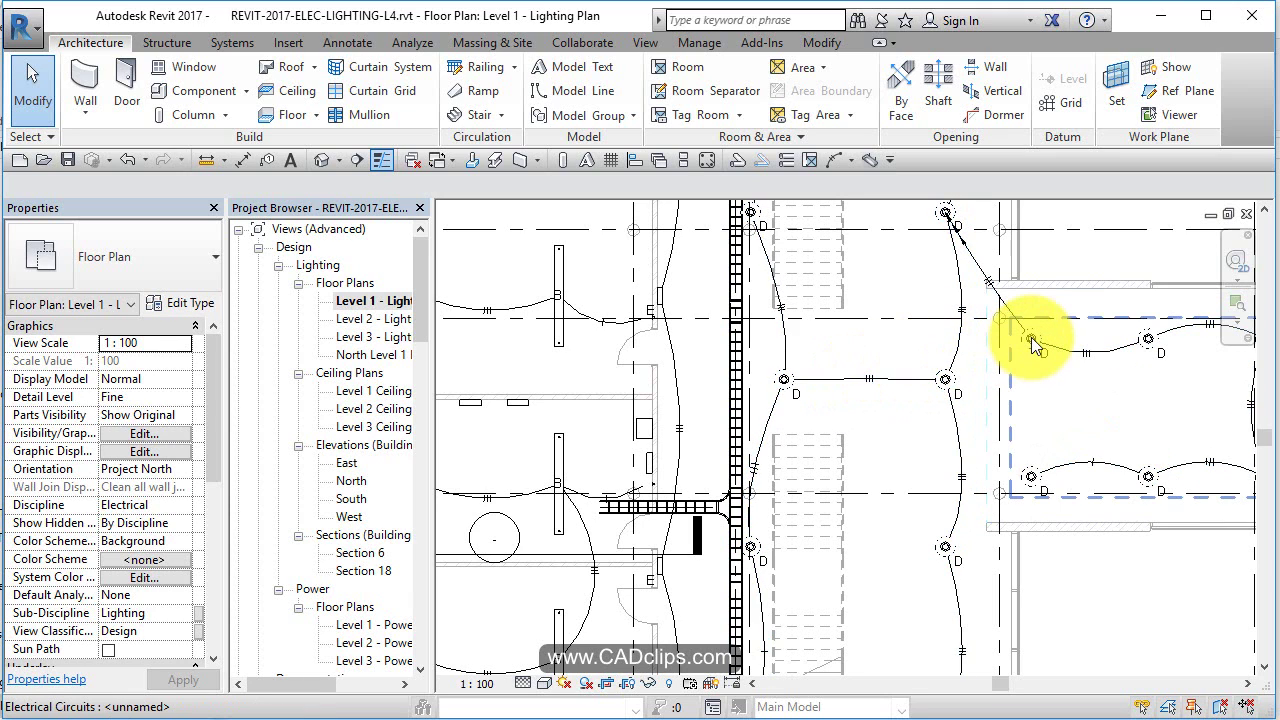
key("Tab")
key("Tab")
key("Tab")
key("Tab")
key("Tab")
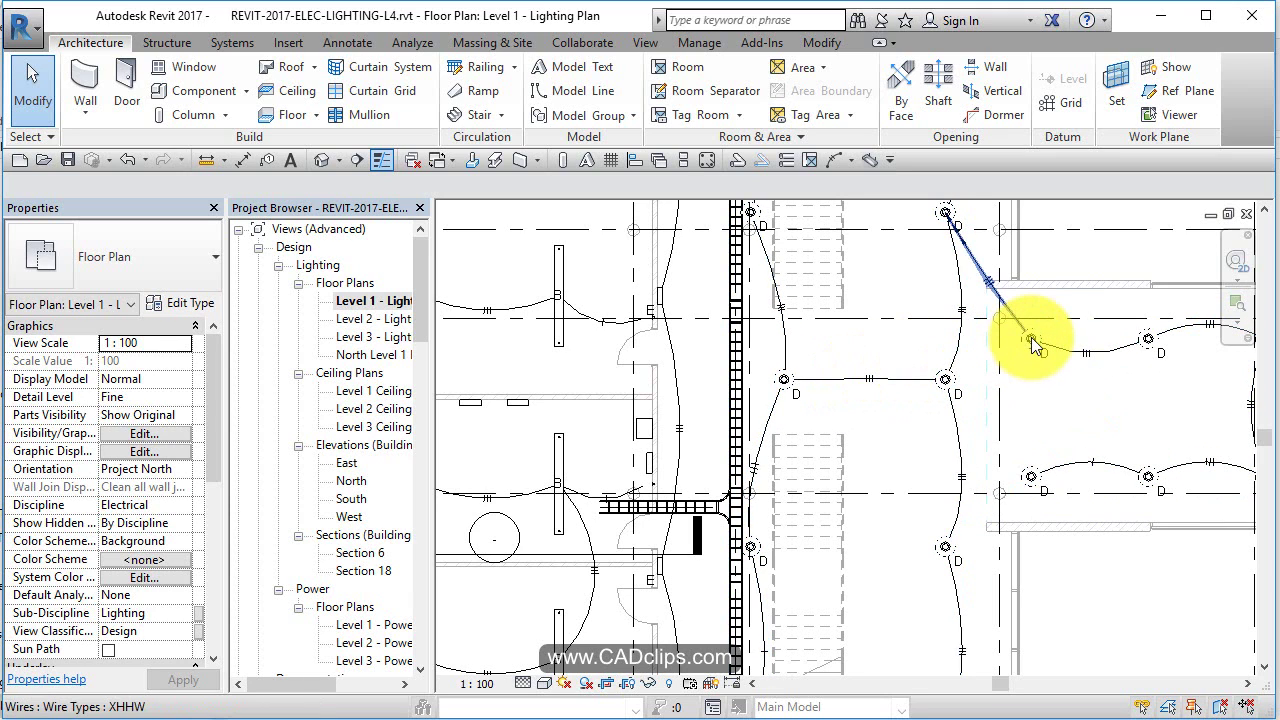
Select the whole network connected to the cafeteria light nearest the corridor, view its extent, and clear the selection
key("Tab")
left_click(1033, 342)
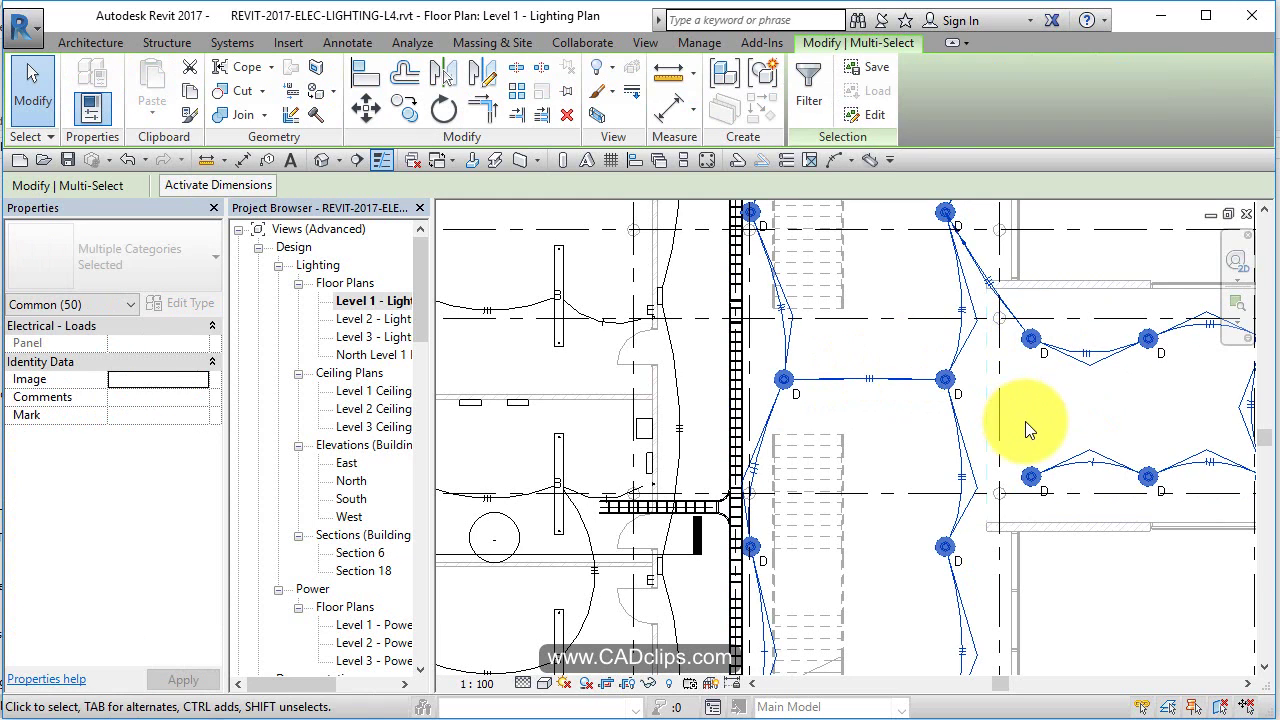
middle_click_drag(1025, 421, 744, 422)
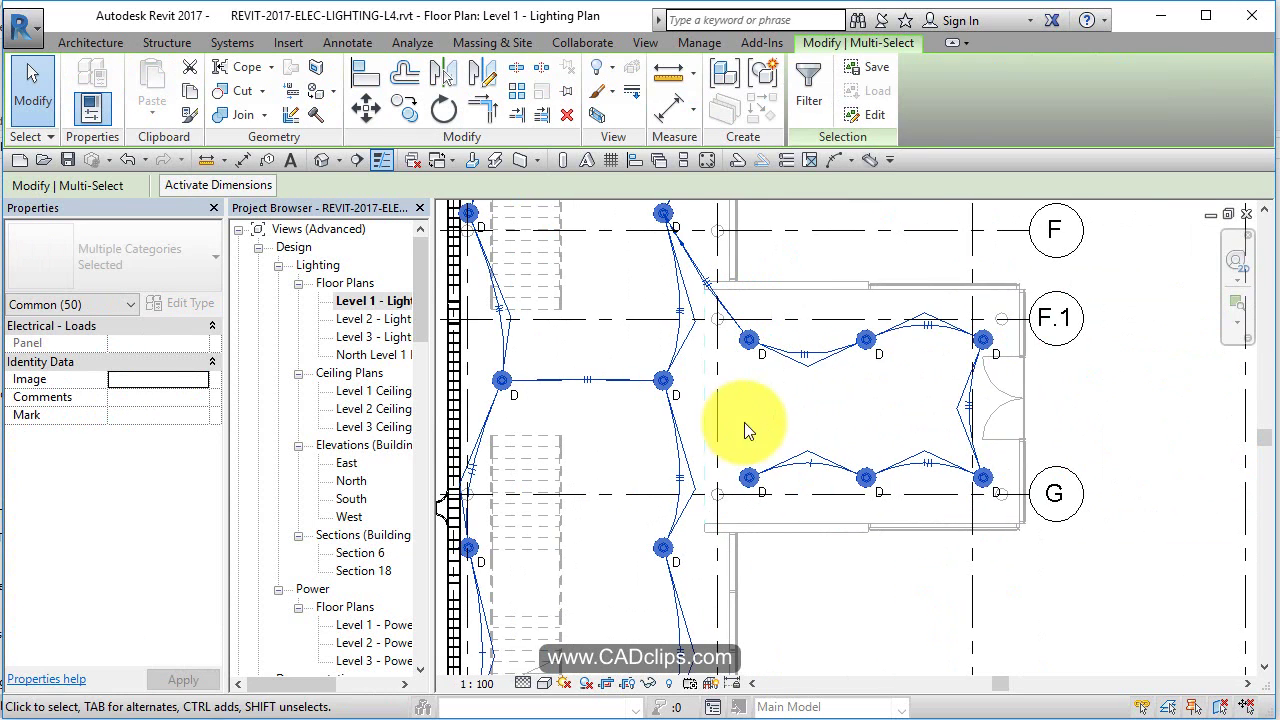
left_click(1112, 359)
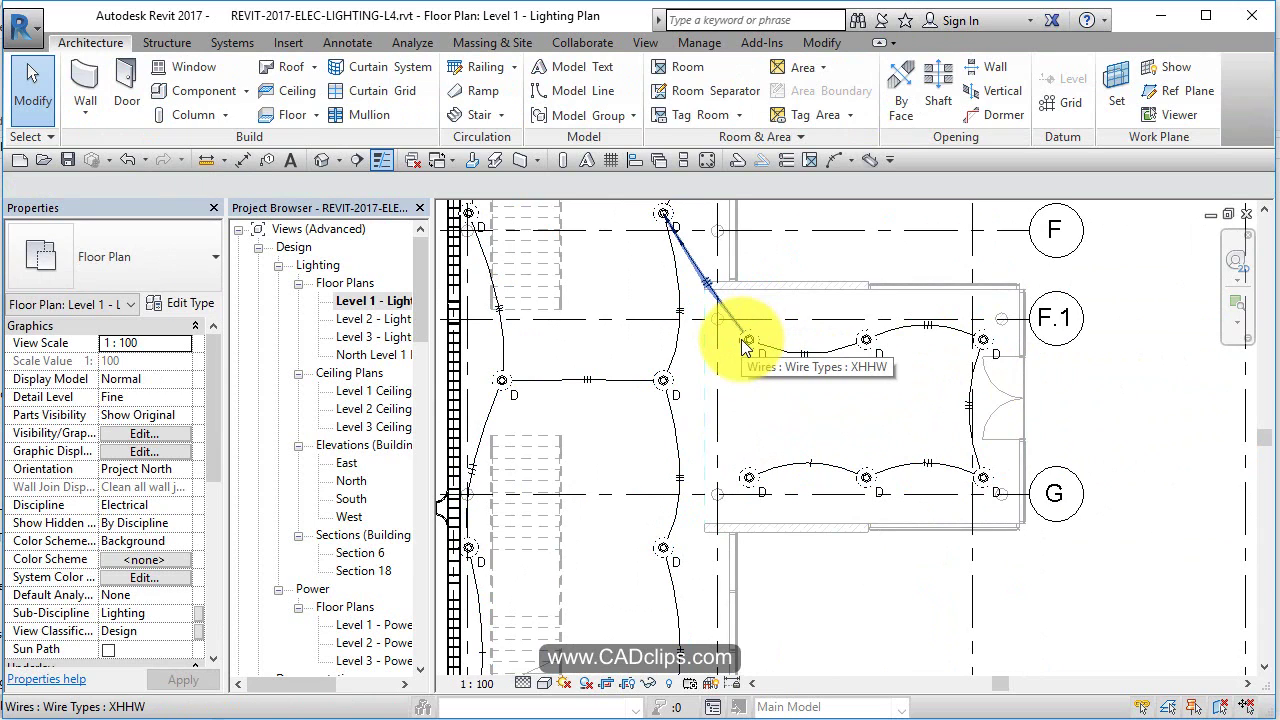
Select the electrical circuit of the cafeteria light nearest the corridor, review its properties, and clear the selection
key("Tab")
key("Tab")
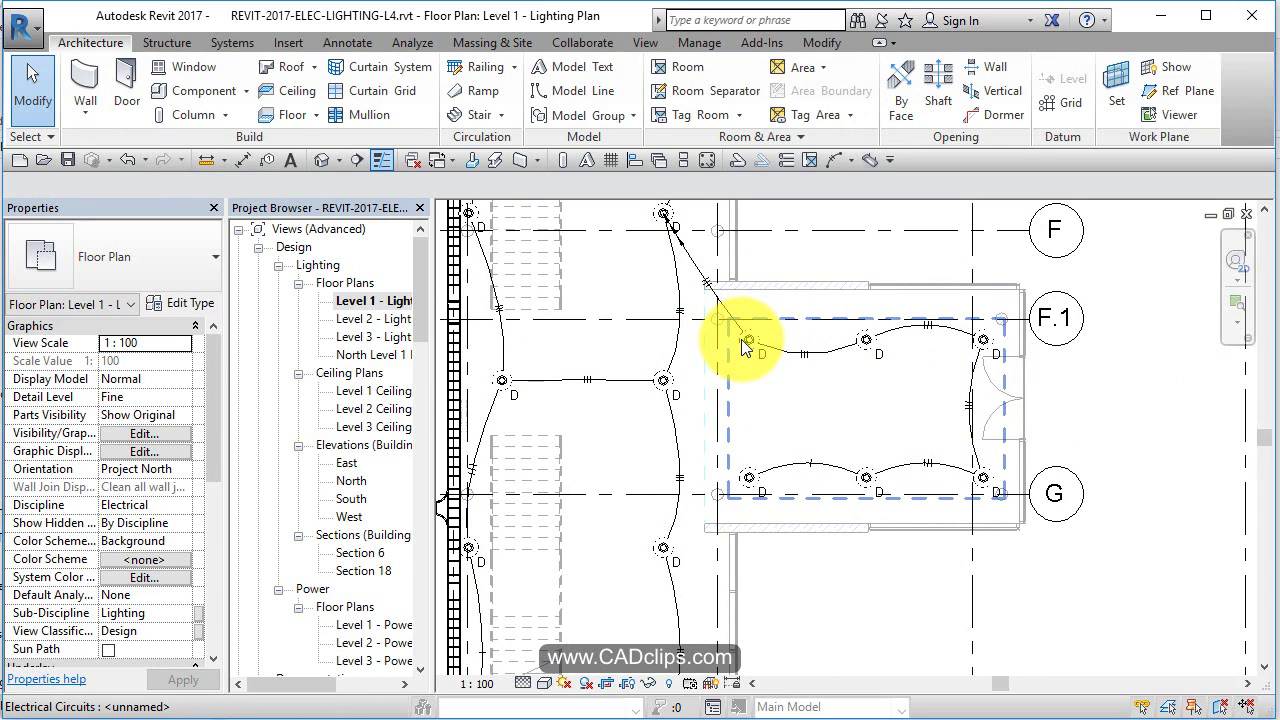
left_click(740, 350)
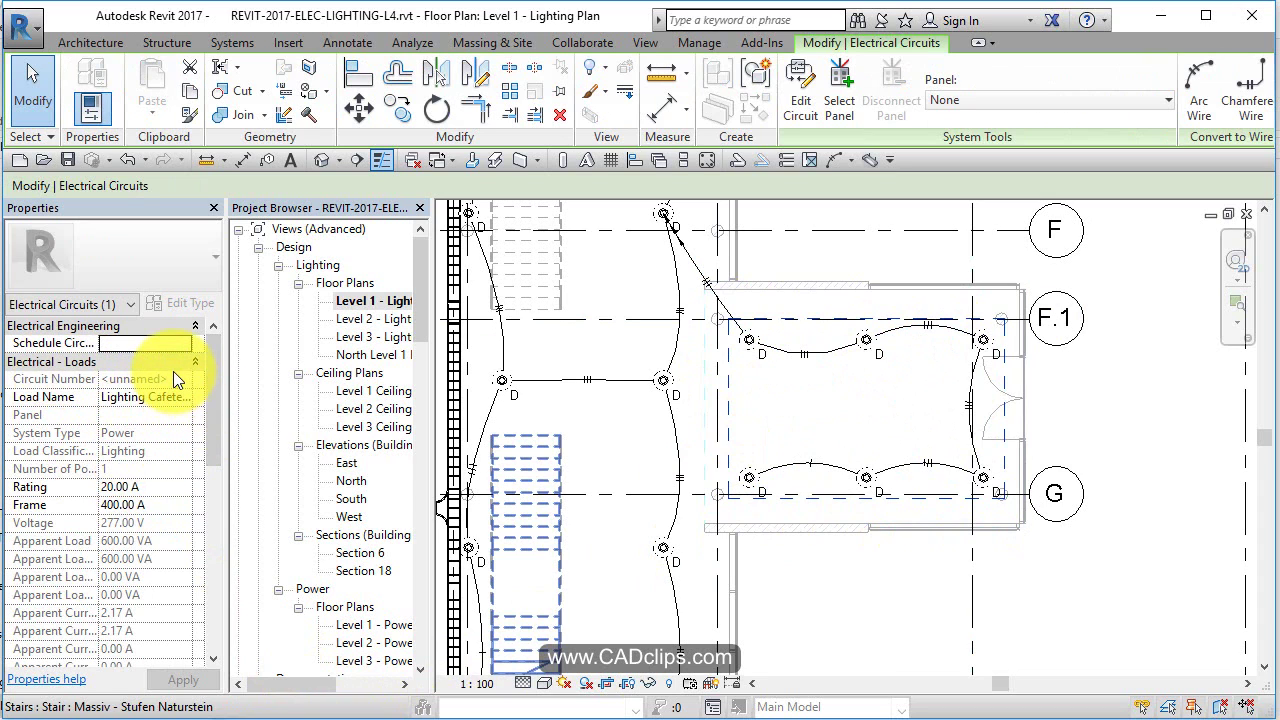
middle_click_drag(733, 370, 700, 271)
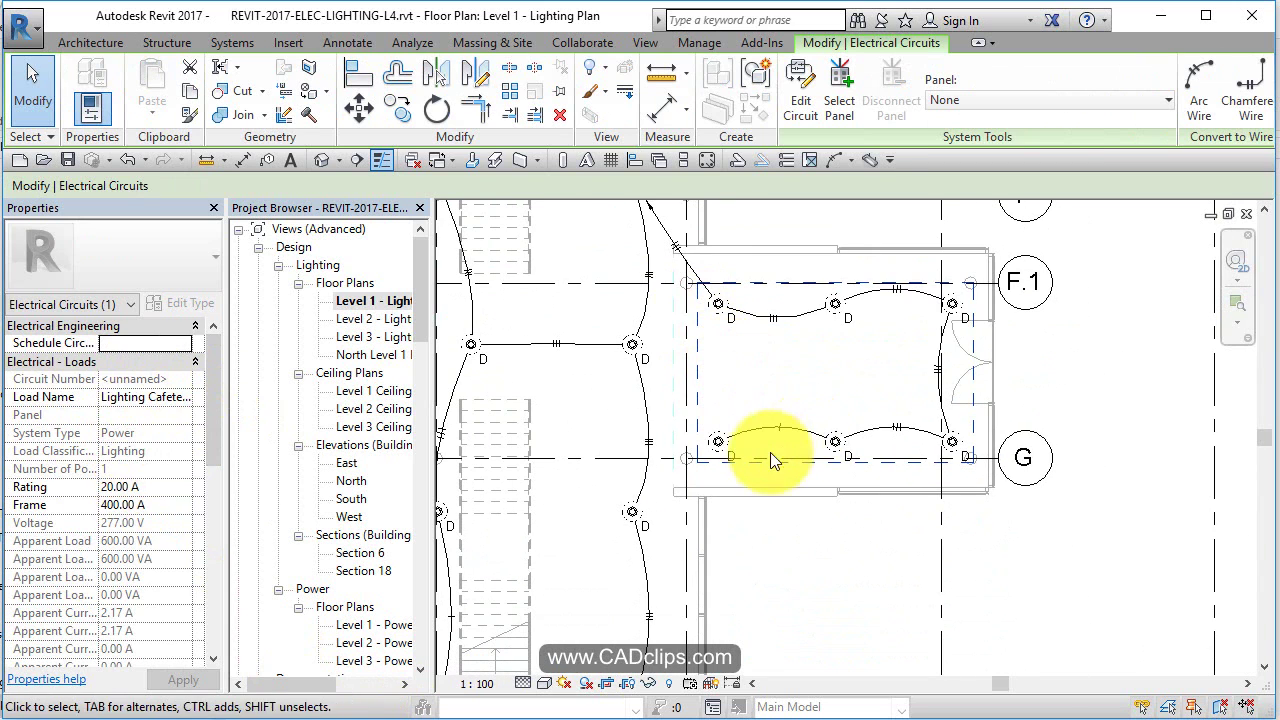
left_click(813, 563)
Look again at the panels and equipment in the Power Riser room on Level 1
scroll(813, 563, "down", 2)
middle_click_drag(916, 465, 1061, 360)
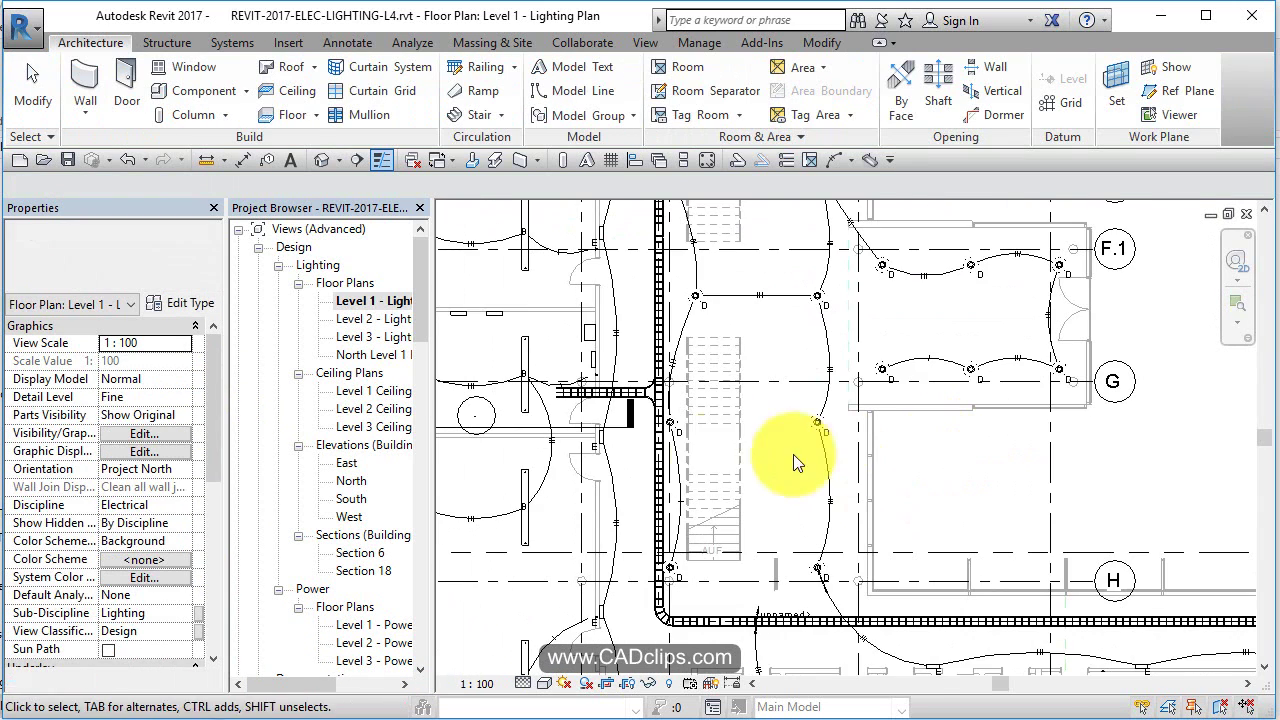
middle_click_drag(714, 455, 760, 475)
middle_click_drag(566, 371, 698, 411)
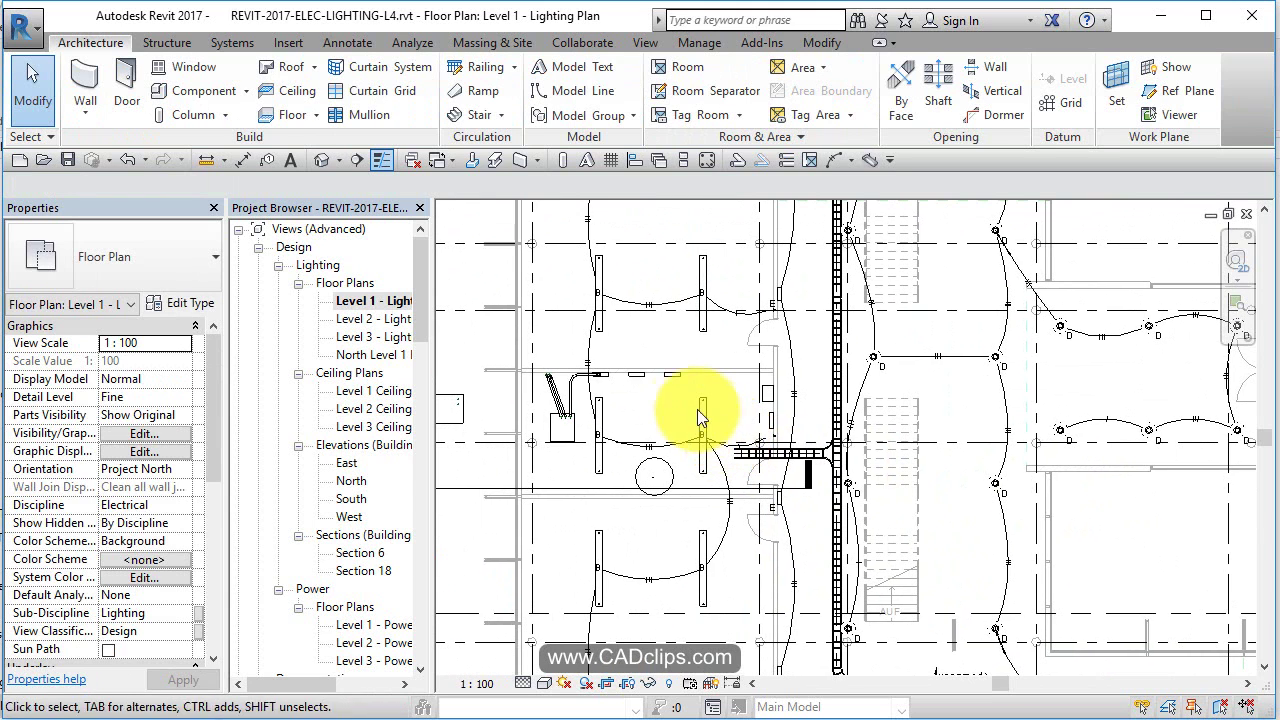
scroll(689, 398, "up", 2)
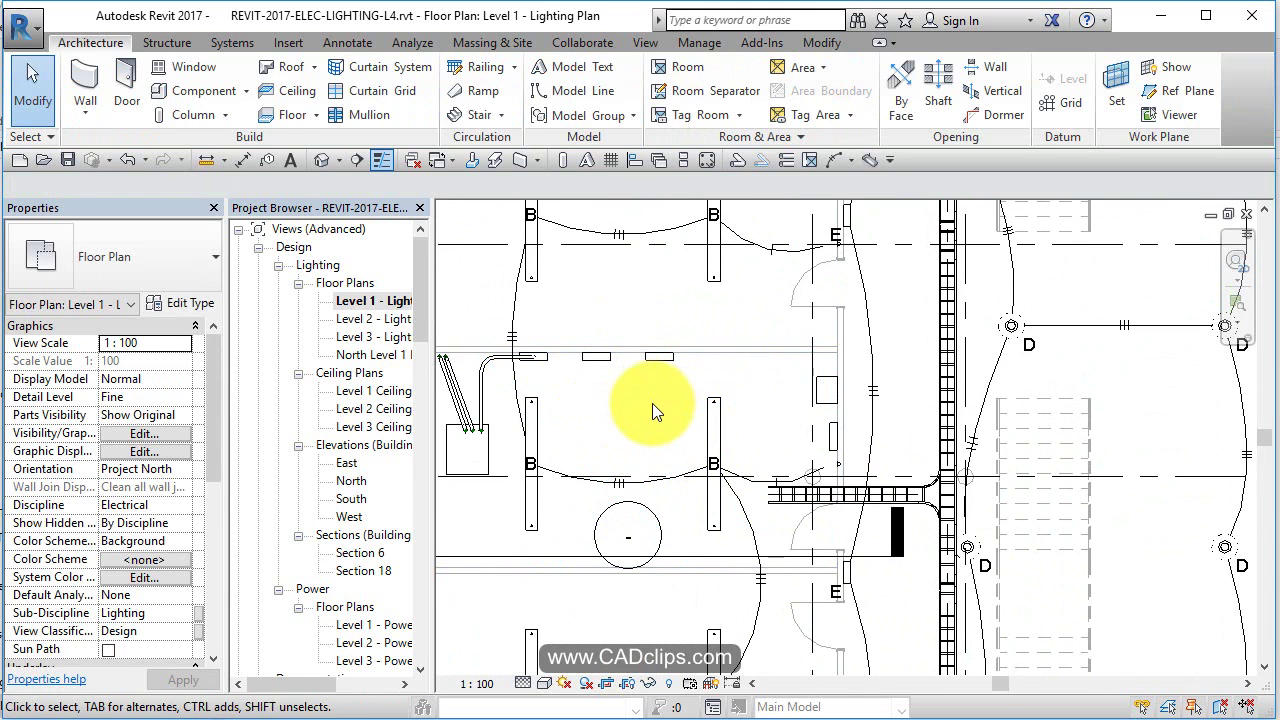
Open the Level 2 lighting plan and inspect the lights and wiring at the grid J end near the stair
double_click(394, 319)
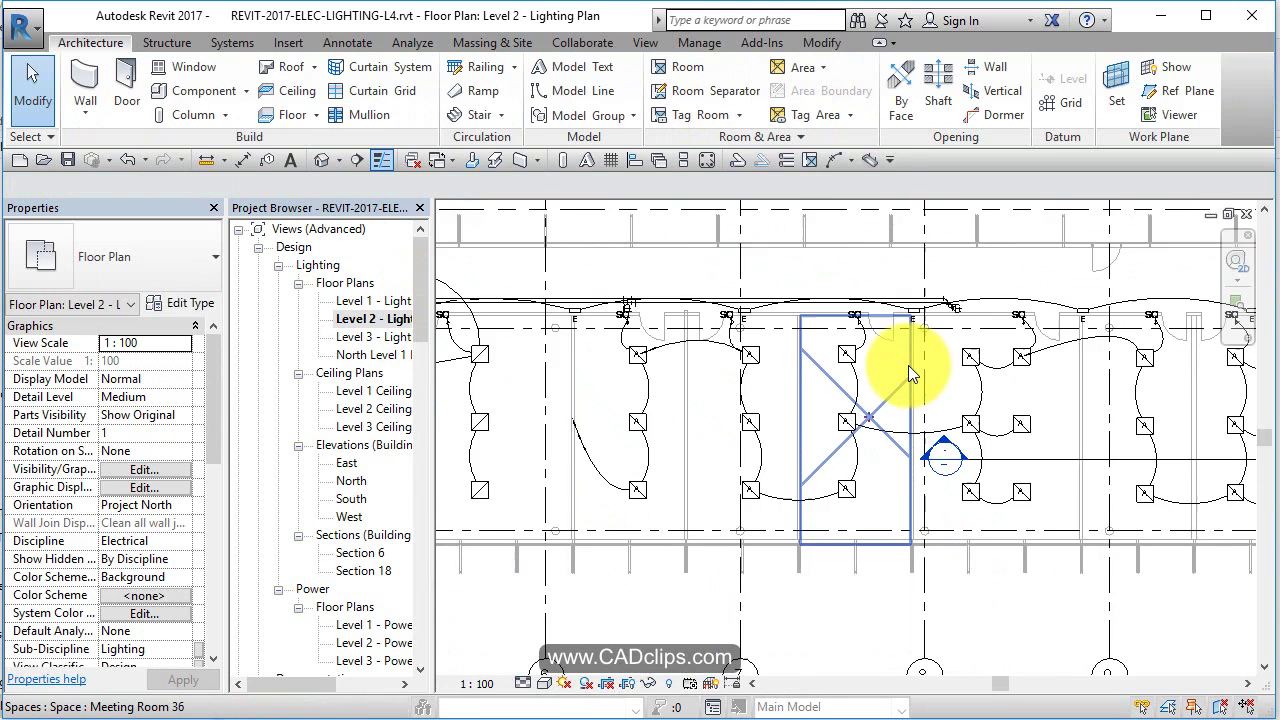
scroll(908, 365, "down", 3)
middle_click_drag(938, 256, 780, 532)
scroll(778, 518, "down", 1)
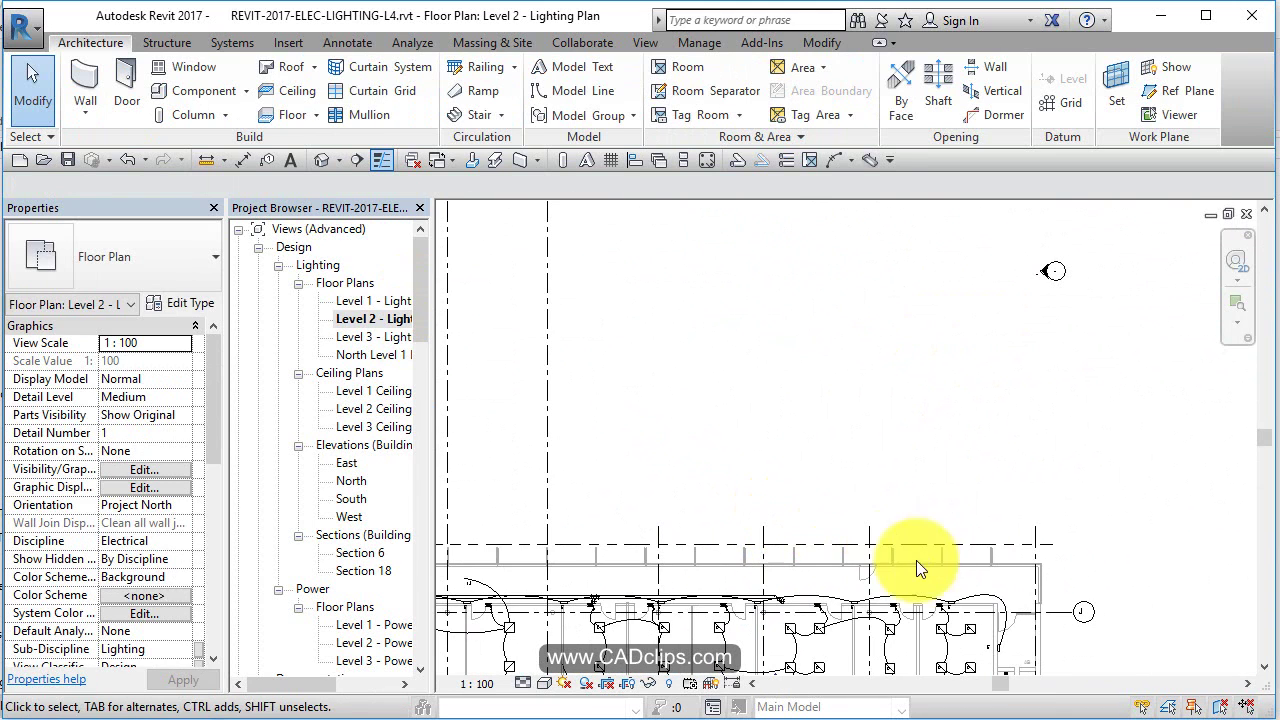
middle_click_drag(916, 560, 974, 346)
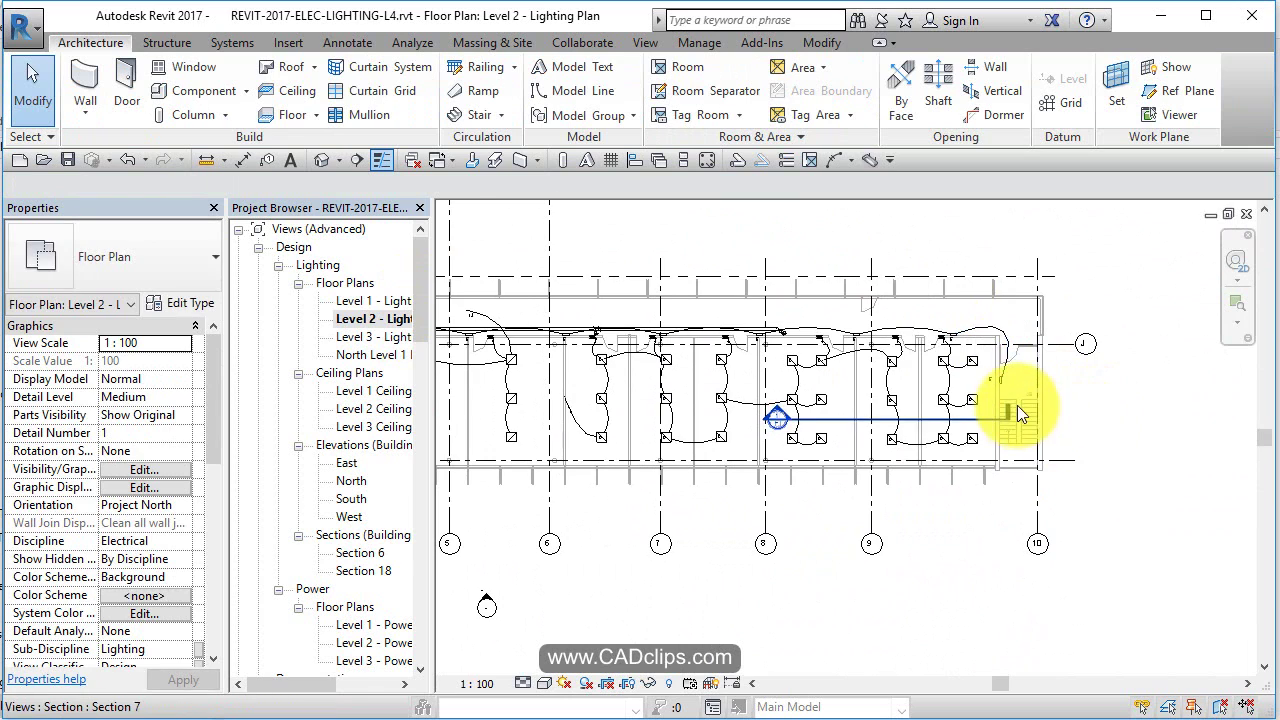
scroll(1017, 405, "up", 5)
scroll(1003, 386, "down", 1)
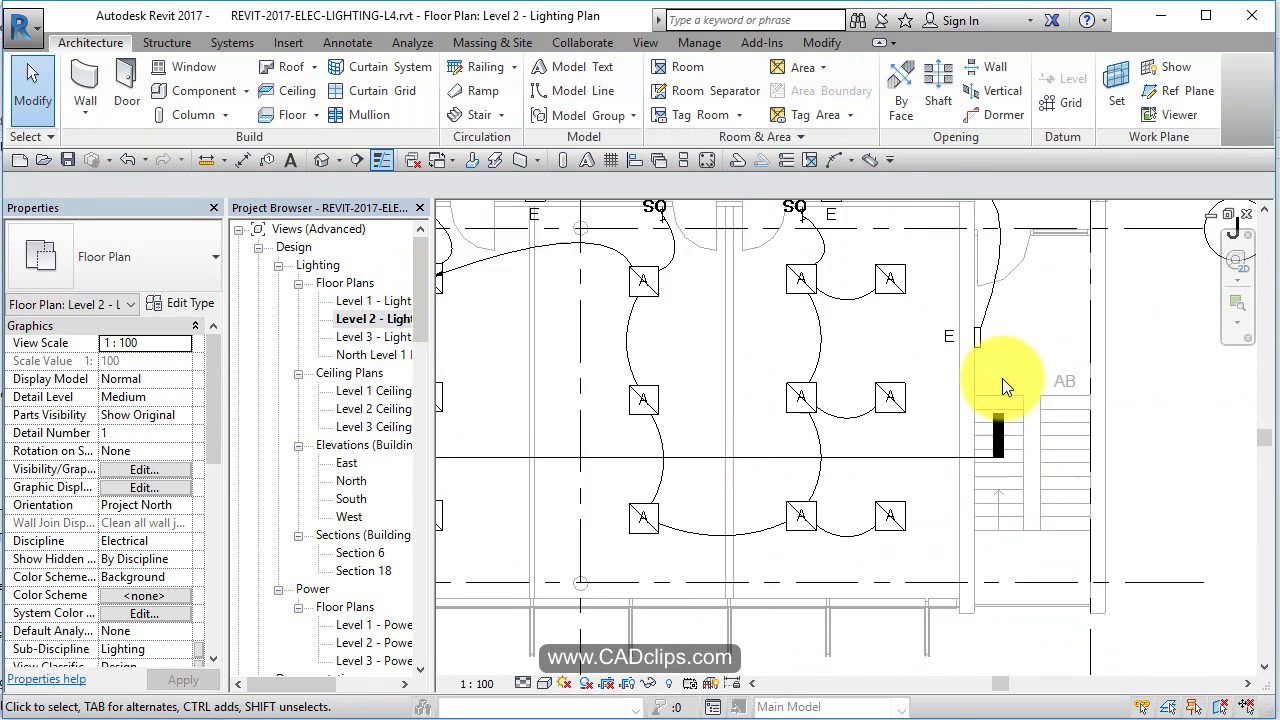
Look across the Level 2 wings to locate the electrical panels beside the stair near grid B
scroll(1002, 382, "down", 3)
middle_click_drag(1011, 420, 1177, 343)
middle_click_drag(582, 513, 1034, 405)
middle_click_drag(805, 366, 807, 621)
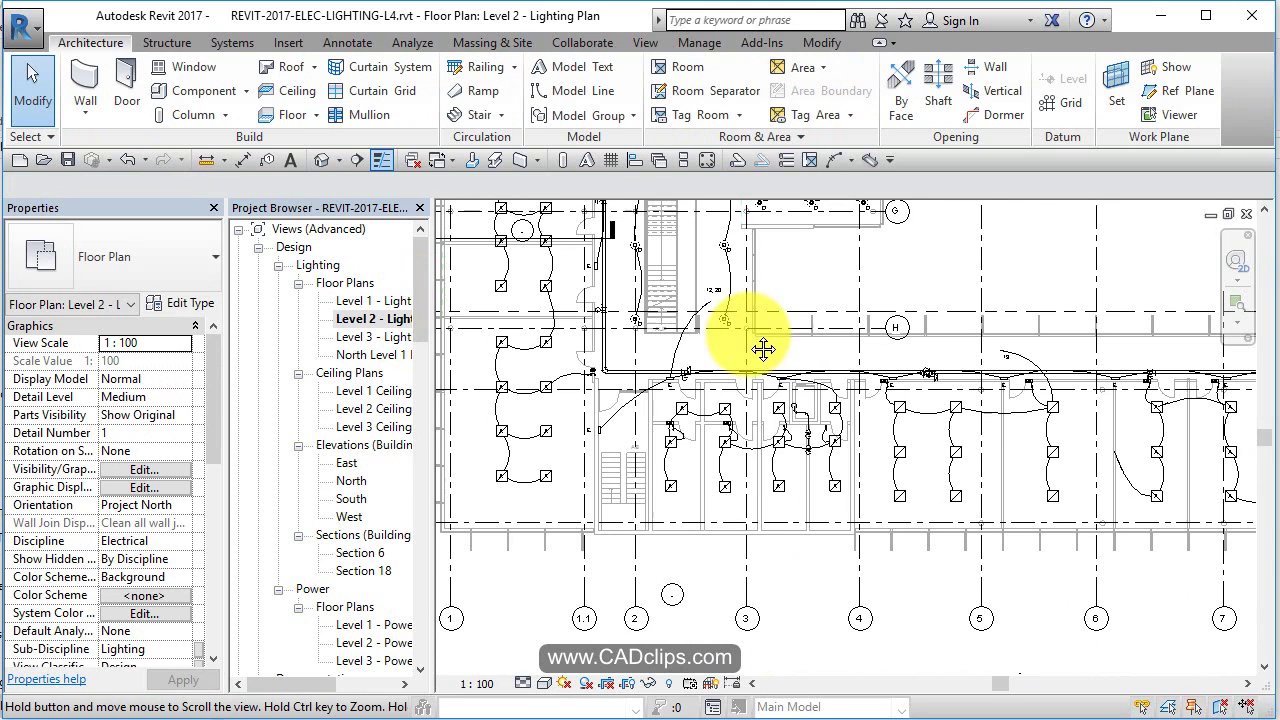
middle_click_drag(763, 349, 797, 571)
scroll(785, 558, "down", 1)
middle_click_drag(783, 408, 649, 708)
middle_click_drag(951, 333, 901, 453)
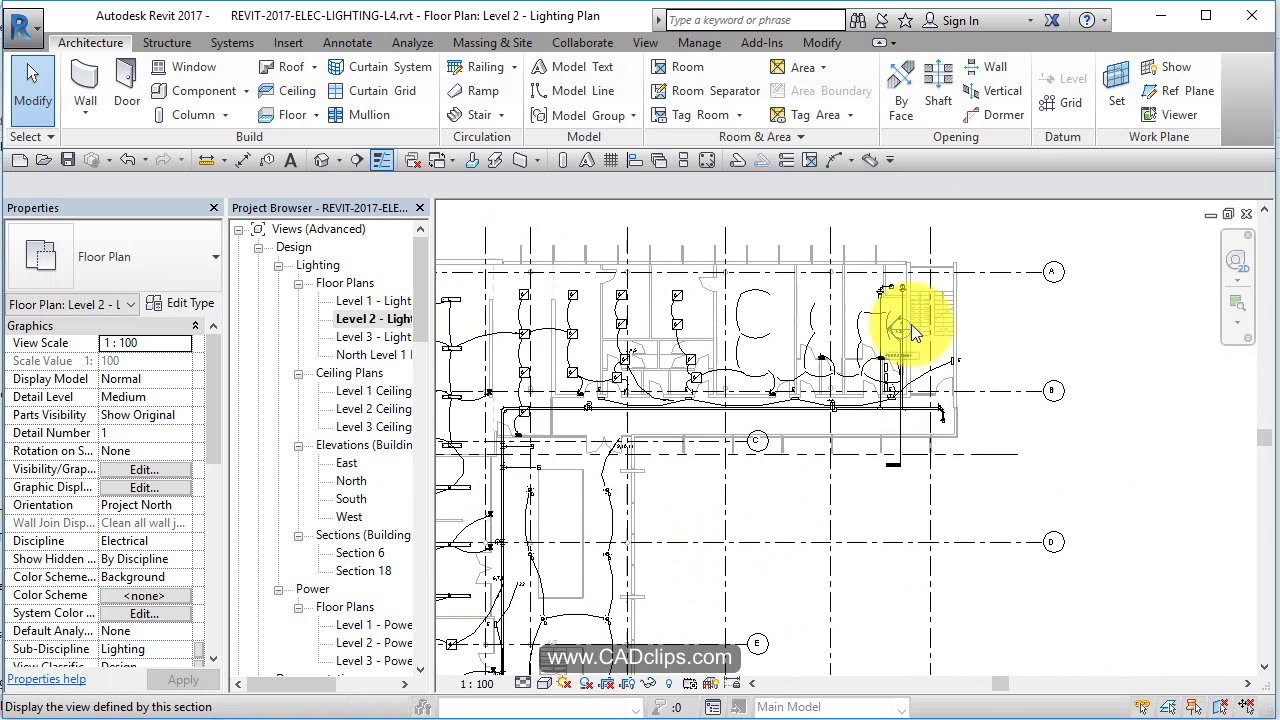
scroll(894, 371, "up", 4)
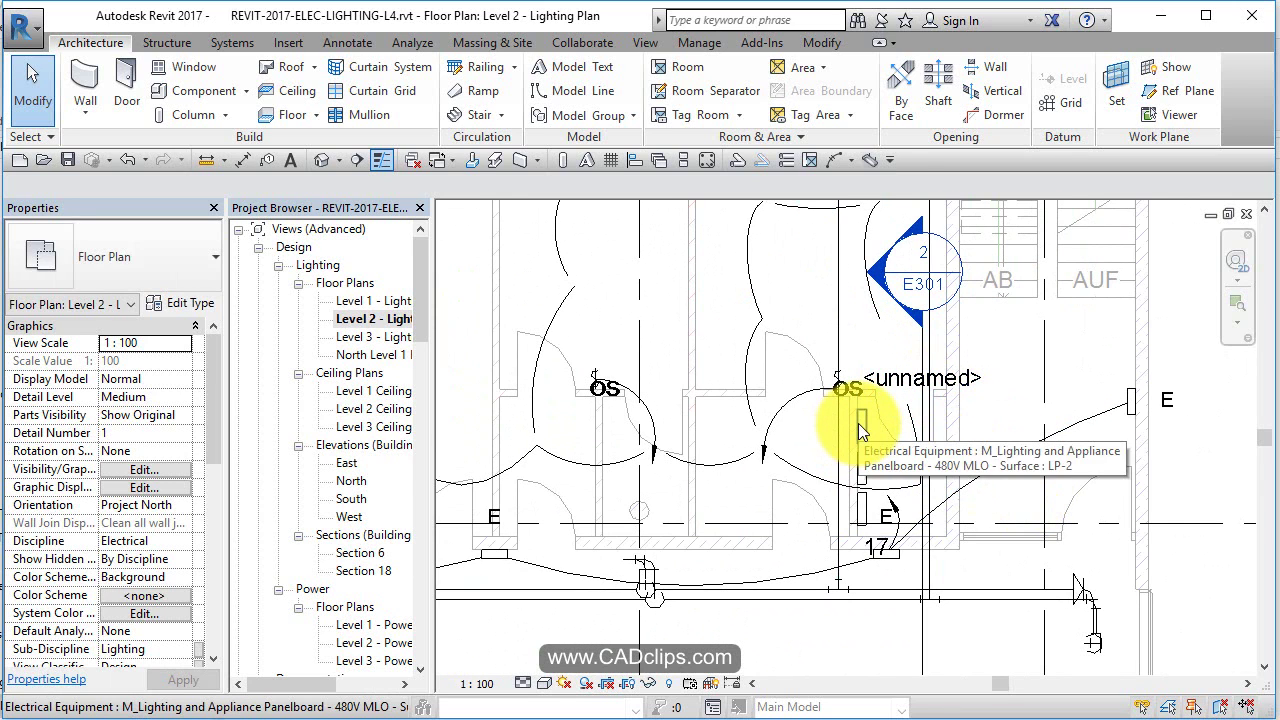
Identify each of the three panelboards beside the stair near grid B on Level 2
key("Tab")
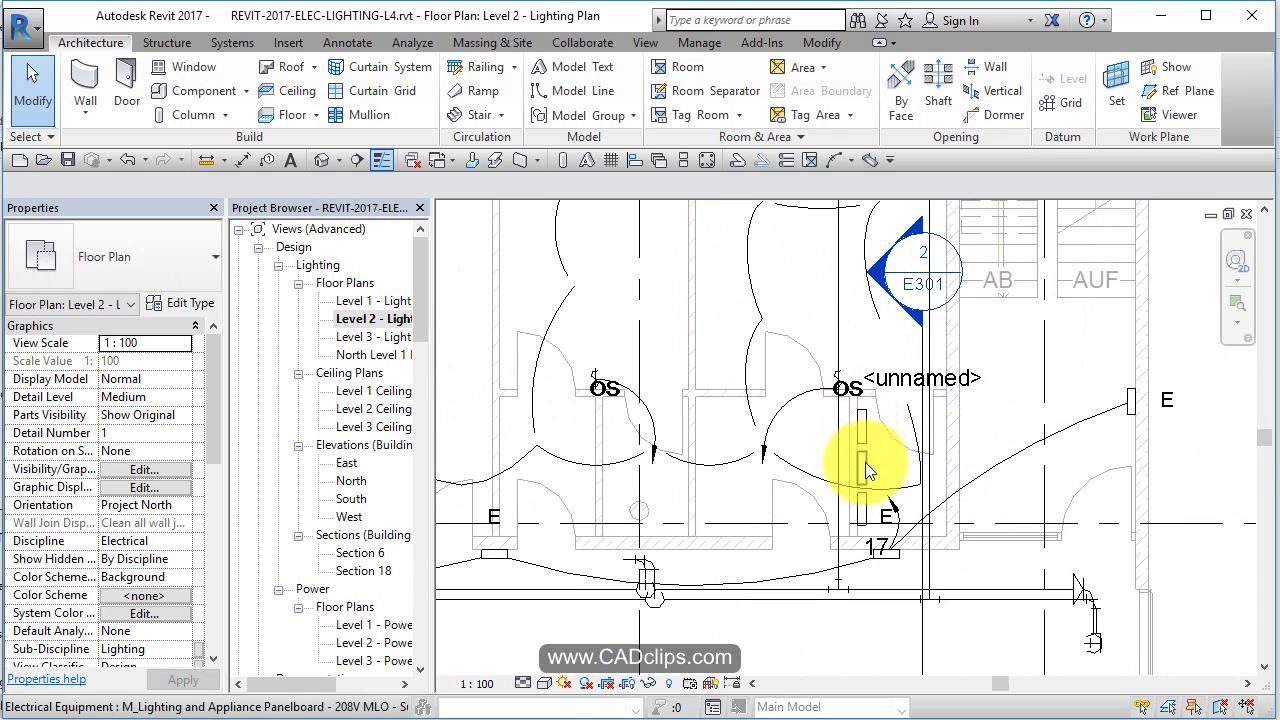
key("Tab")
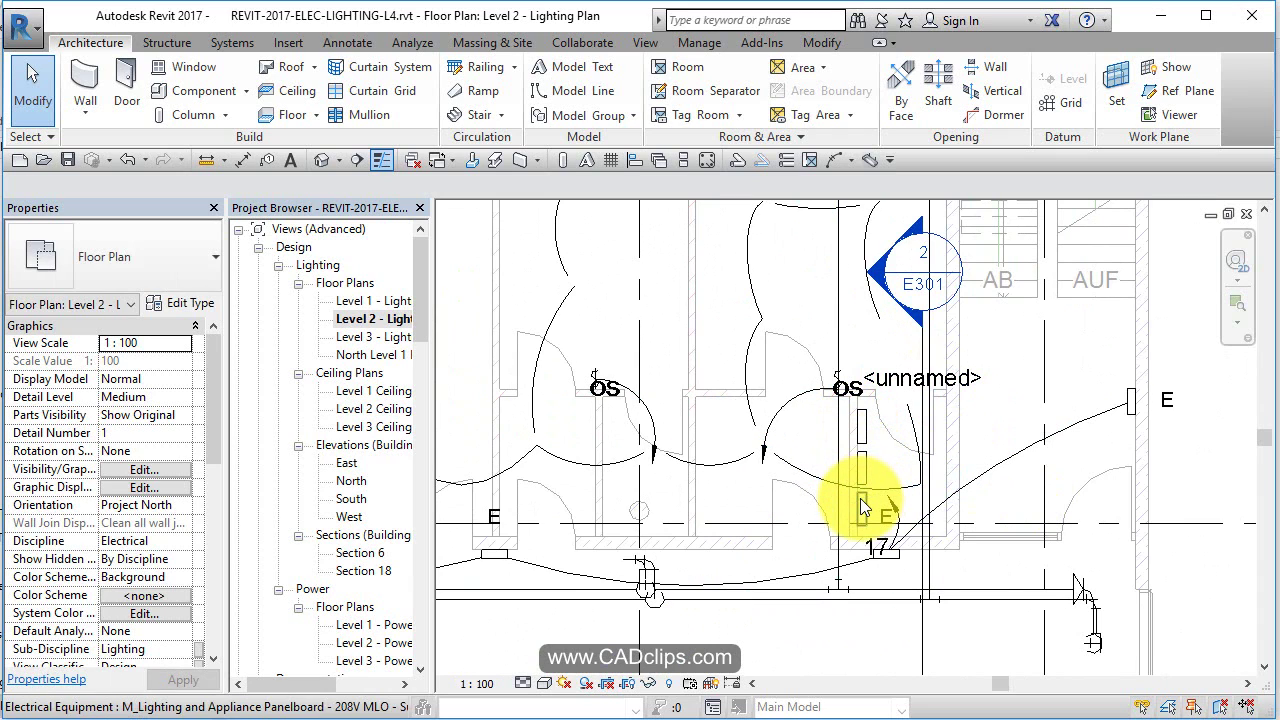
key("Tab")
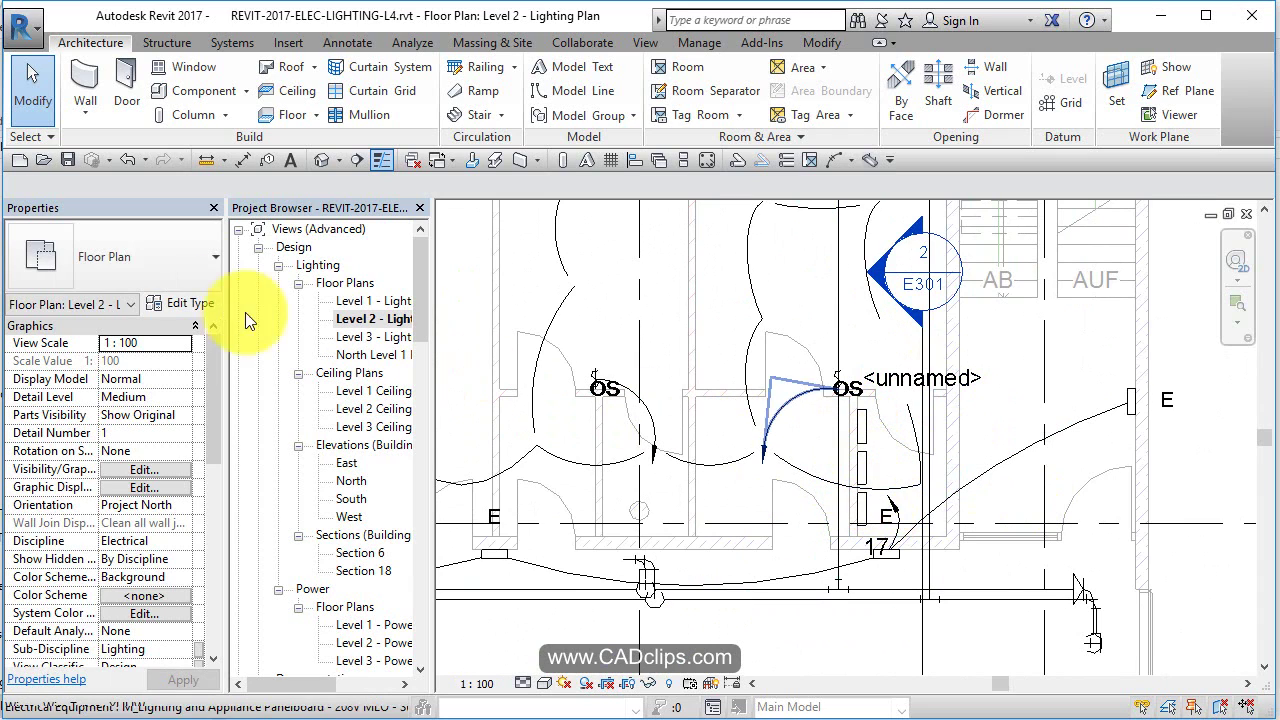
Open the Level 3 lighting plan and examine the panelboards along the stair wall near grid A
left_click(368, 319)
double_click(365, 337)
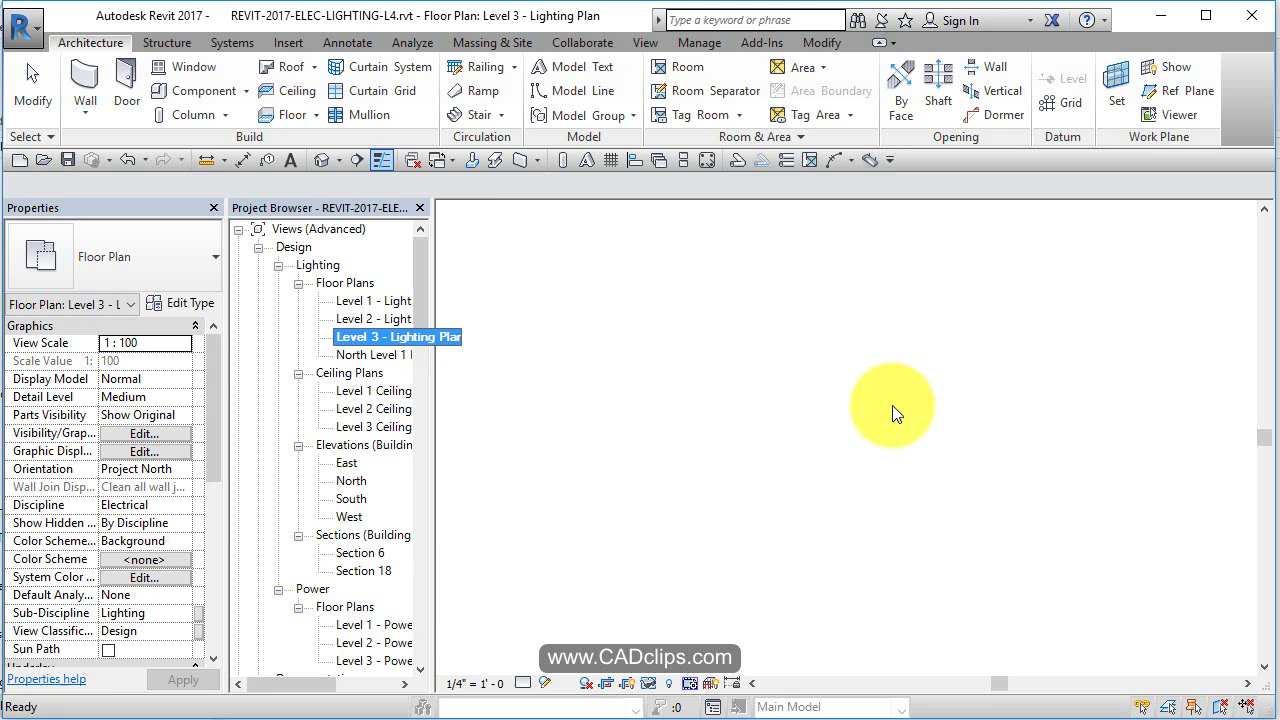
middle_click_drag(908, 407, 758, 560)
scroll(789, 486, "down", 2)
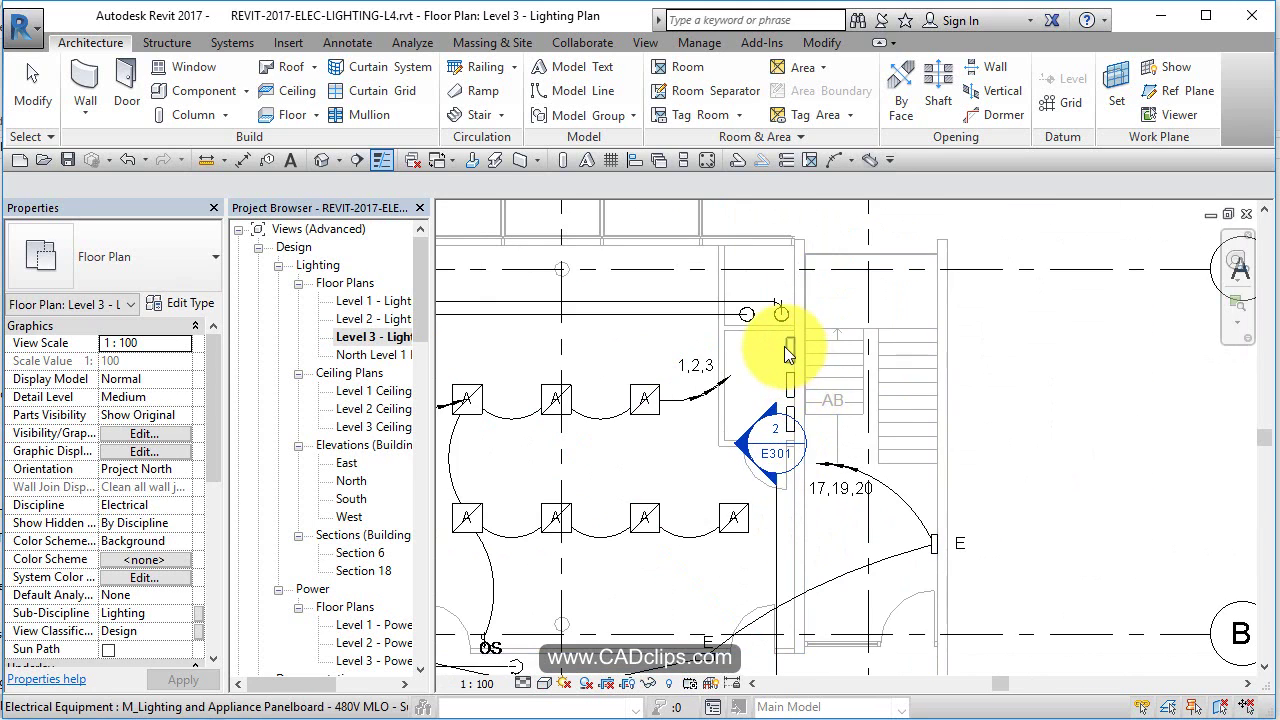
scroll(784, 346, "up", 3)
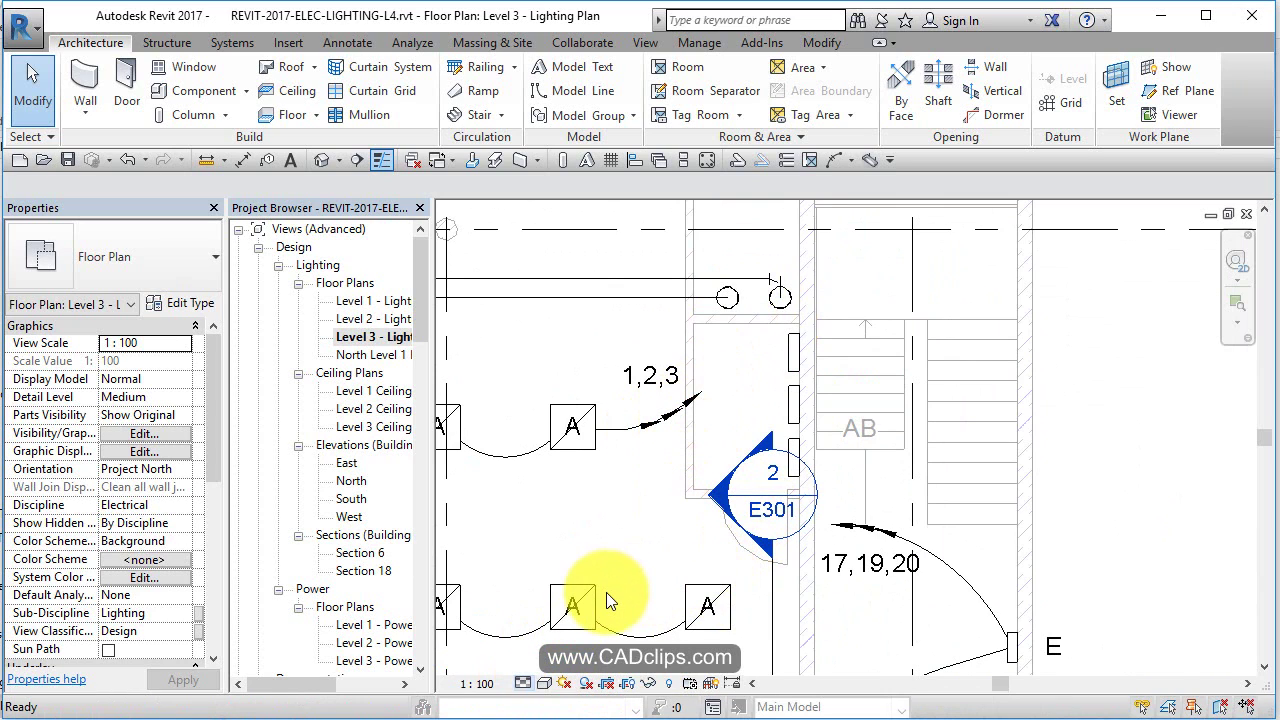
Cycle through the electrical network and circuit at the first upper-row recessed light in the hall beside the stair
scroll(638, 555, "down", 1)
middle_click_drag(751, 514, 943, 445)
scroll(665, 444, "down", 2)
middle_click_drag(778, 439, 932, 406)
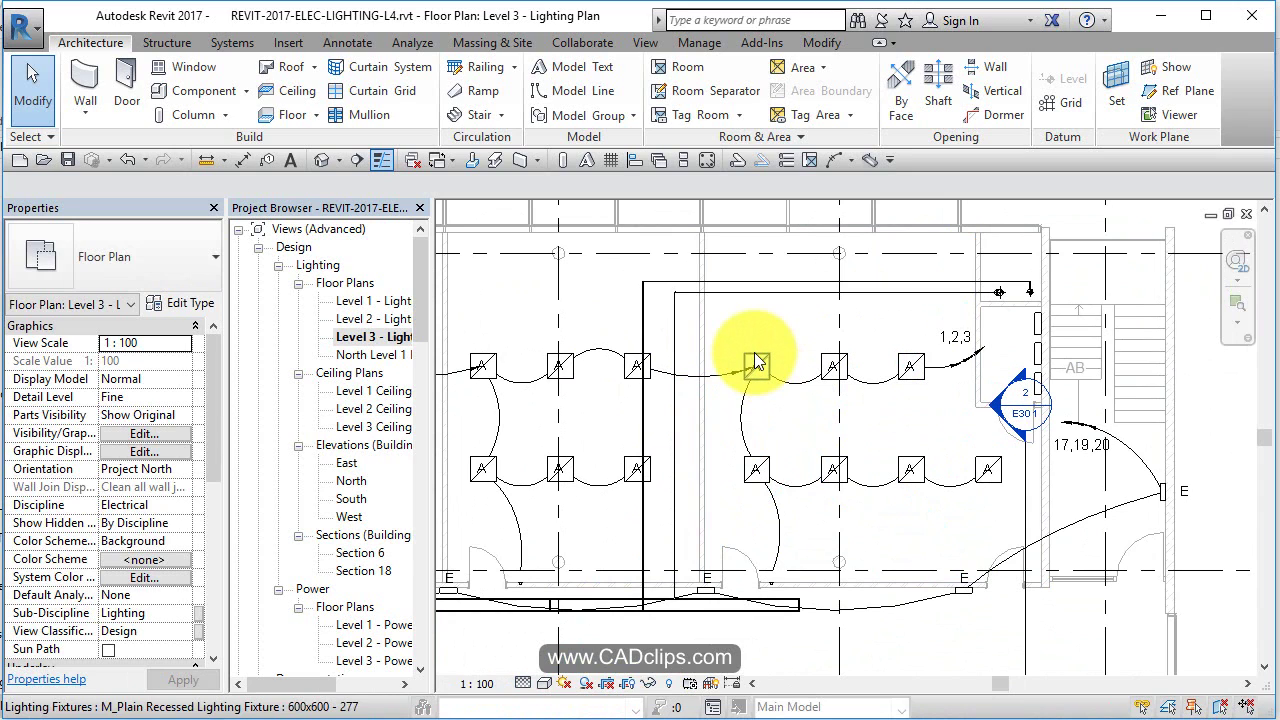
key("Tab")
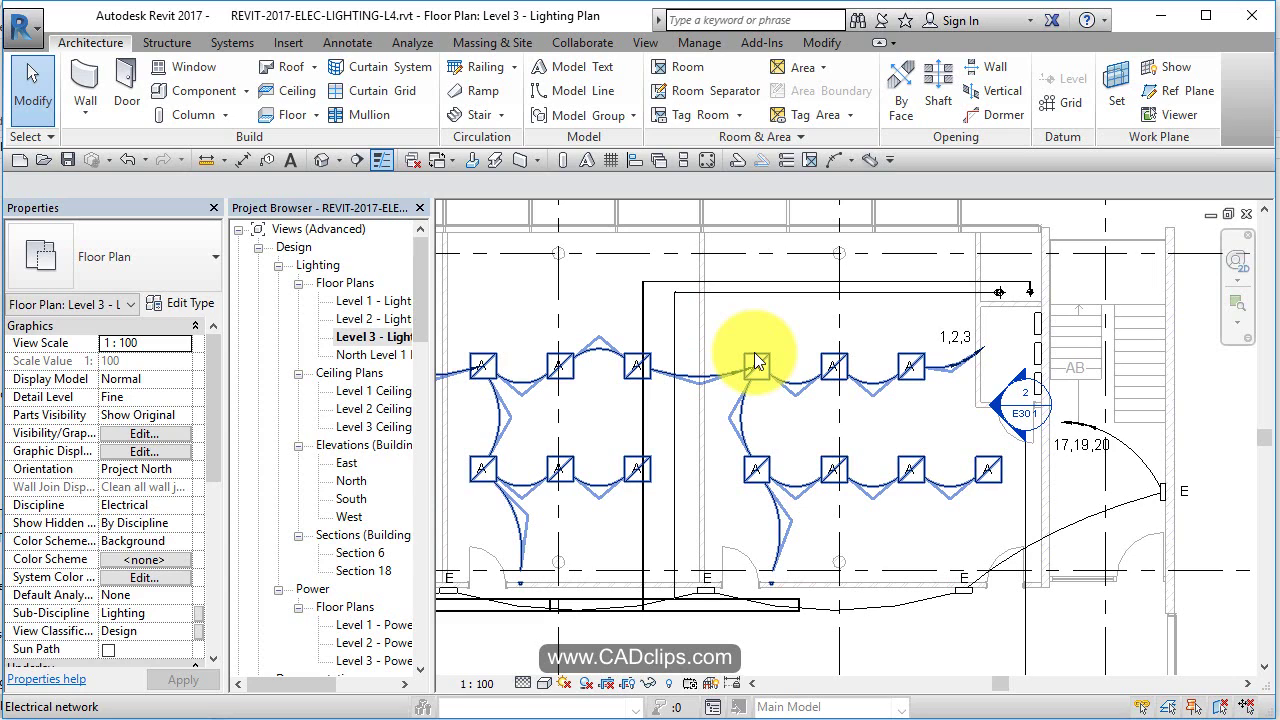
key("Tab")
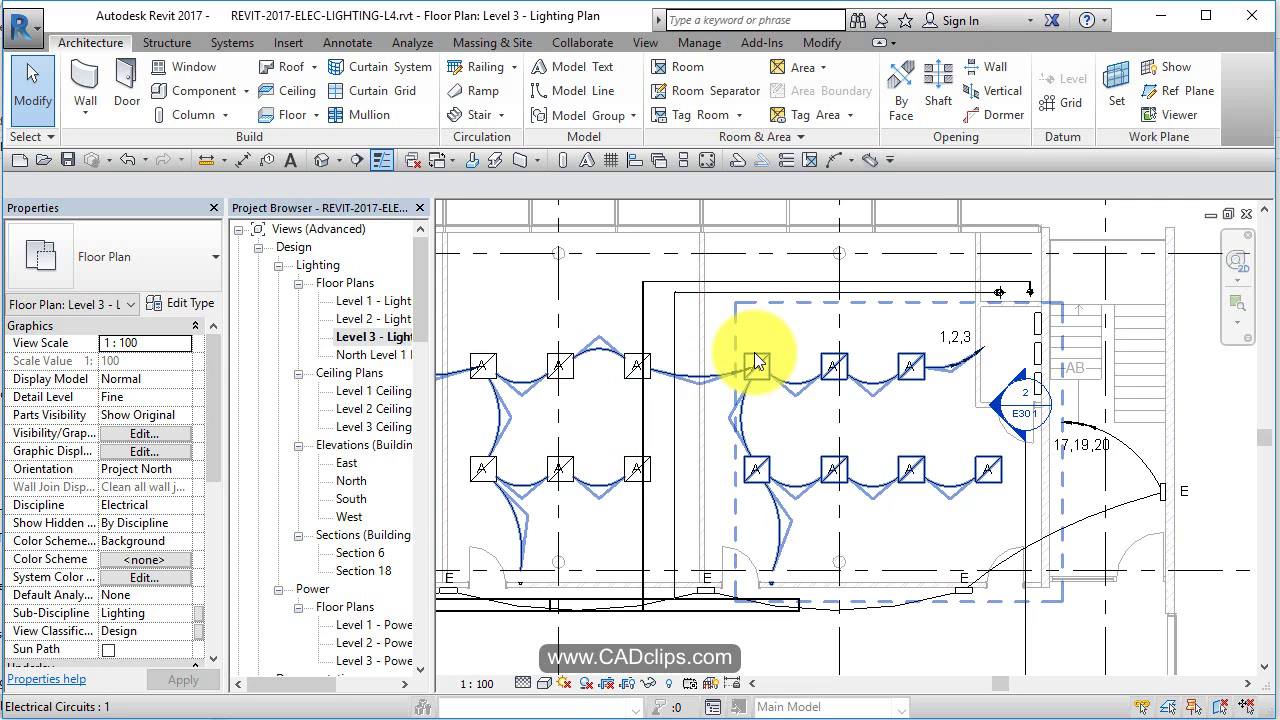
key("Tab")
key("Tab")
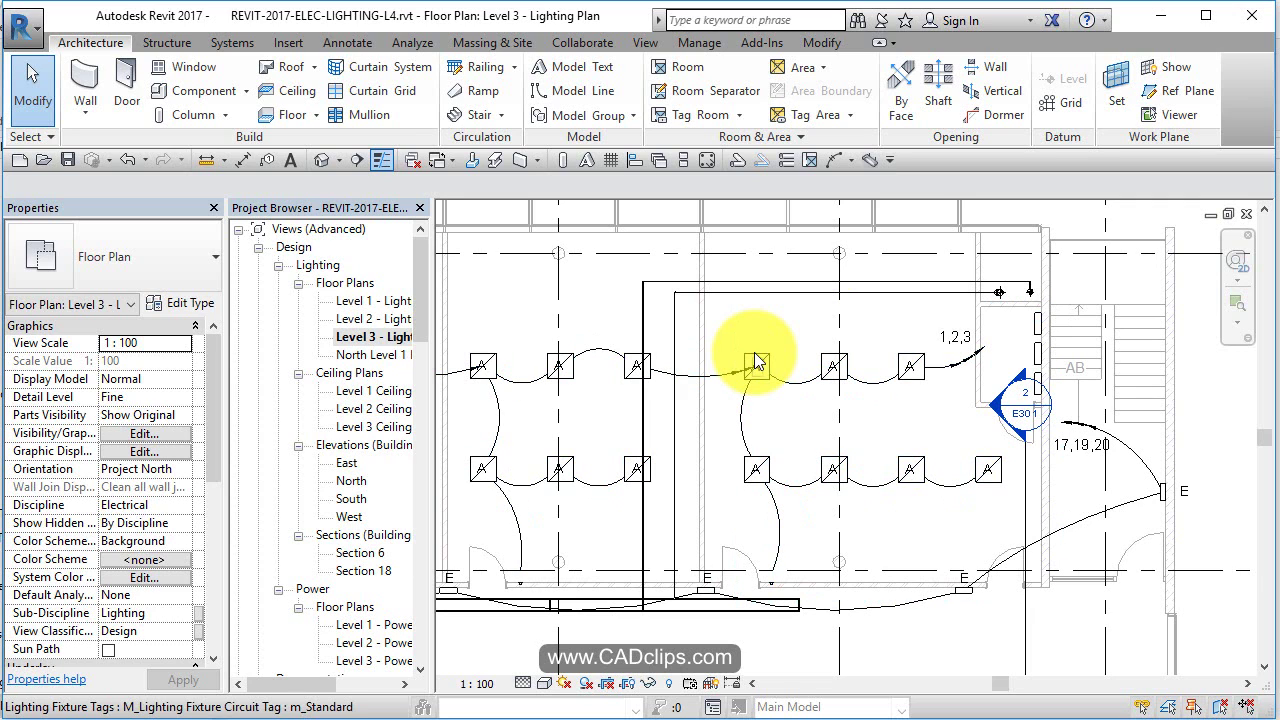
Cycle through the electrical network and circuit at the recessed light in Hall 82a nearest the adjoining hall
middle_click_drag(946, 366, 1122, 342)
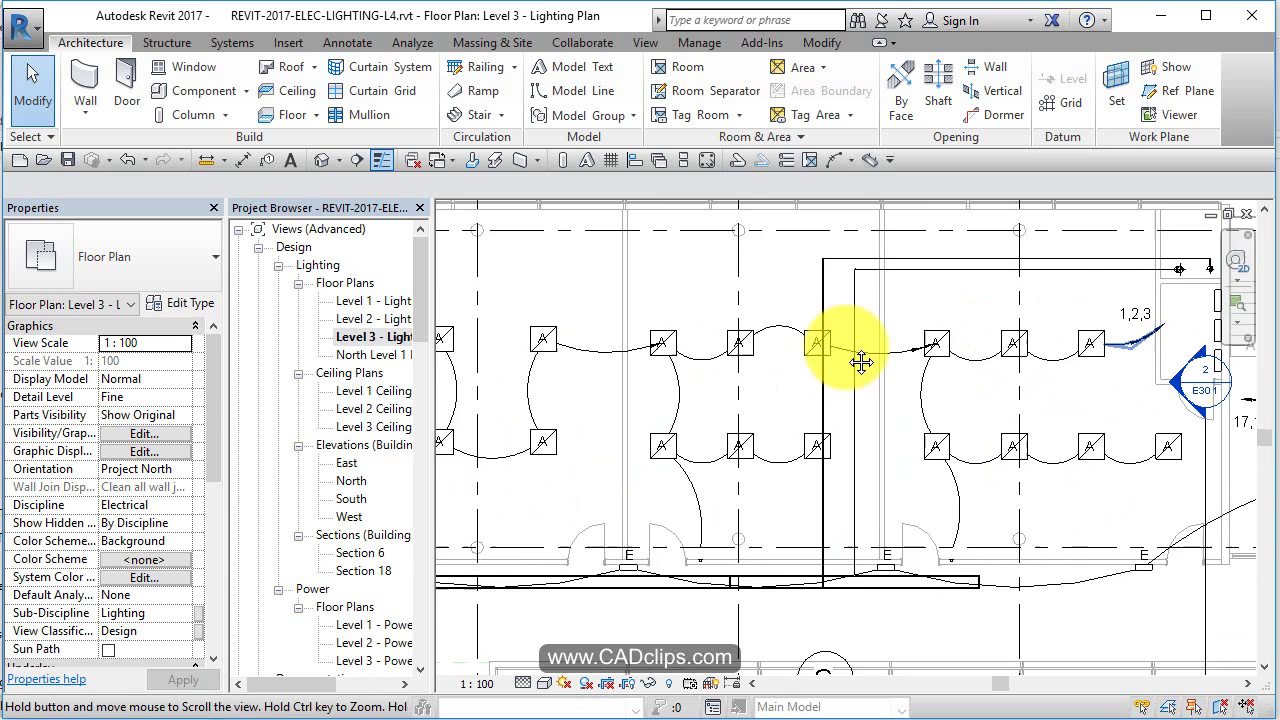
scroll(842, 348, "down", 4)
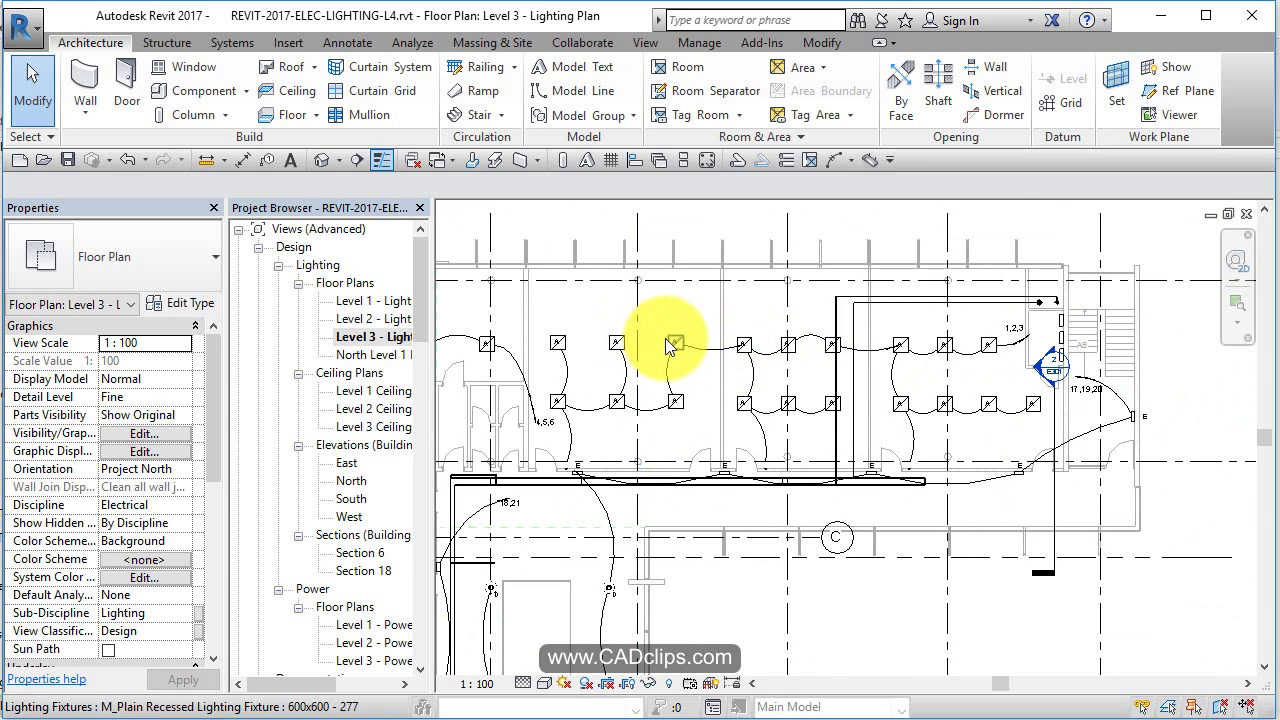
key("Tab")
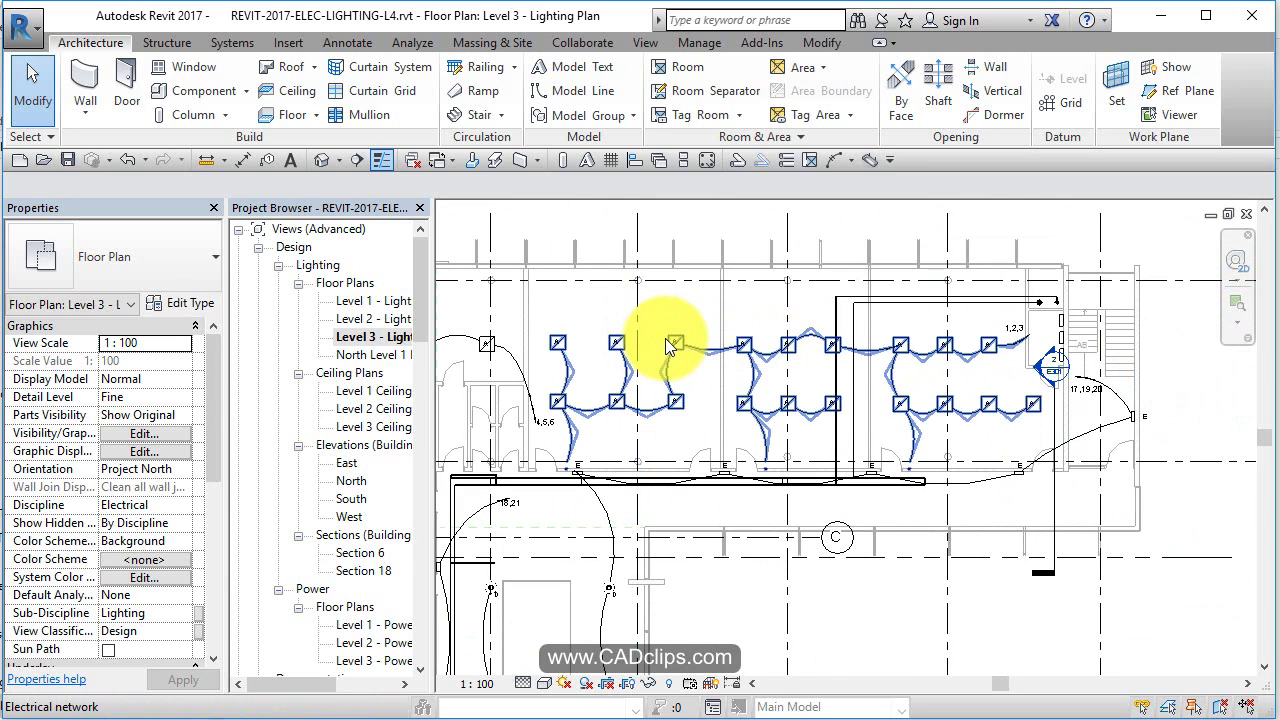
key("Tab")
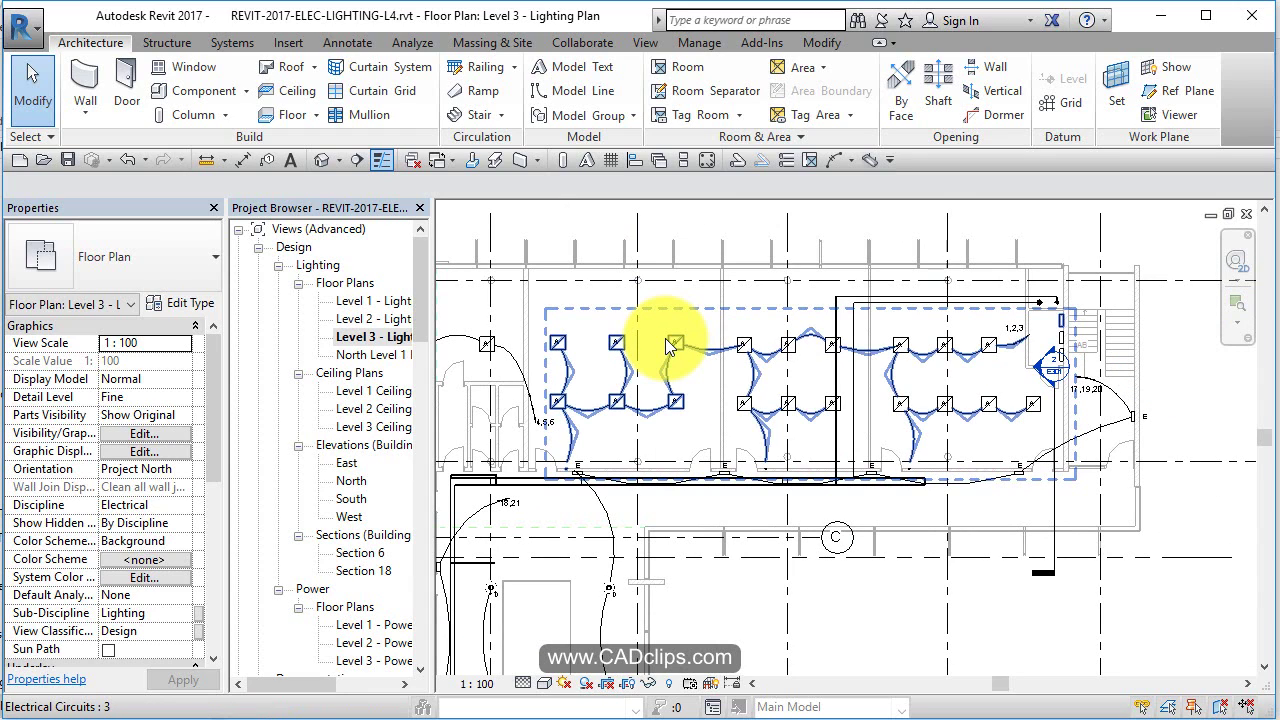
key("Tab")
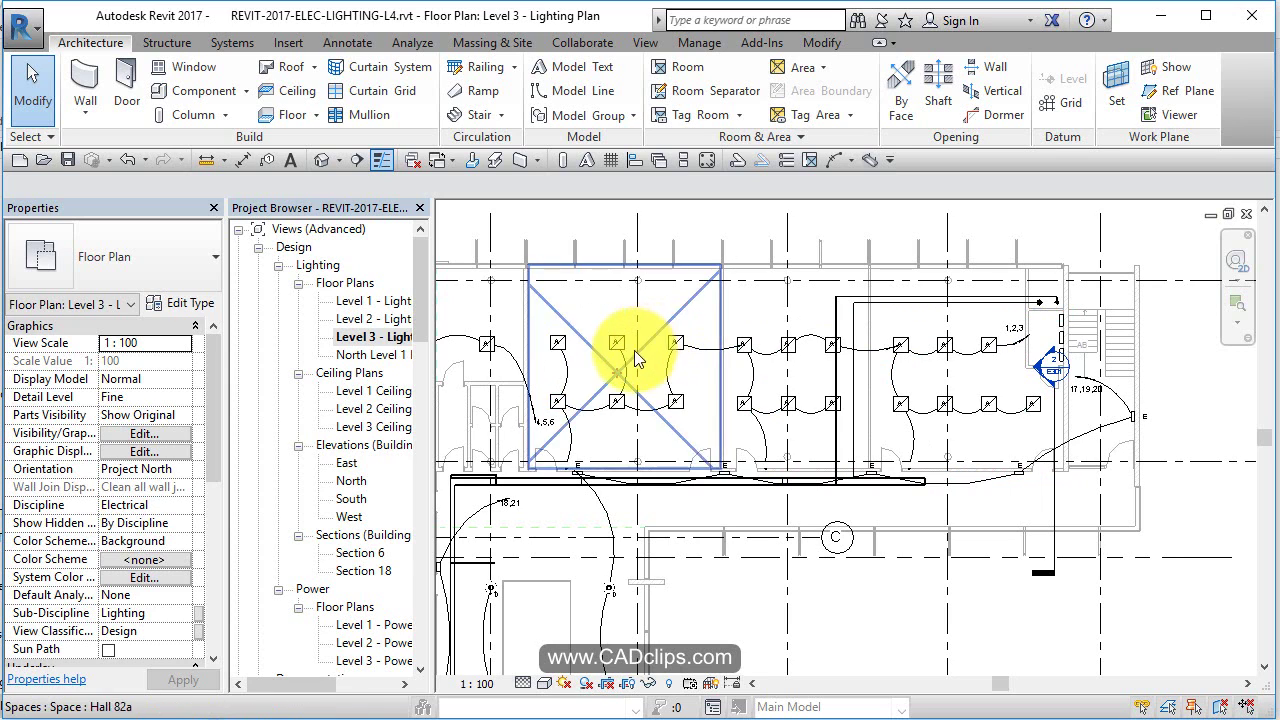
Compare the circuits of the recessed lights in the neighbouring halls up to Hall 84
key("Tab")
key("Tab")
key("Tab")
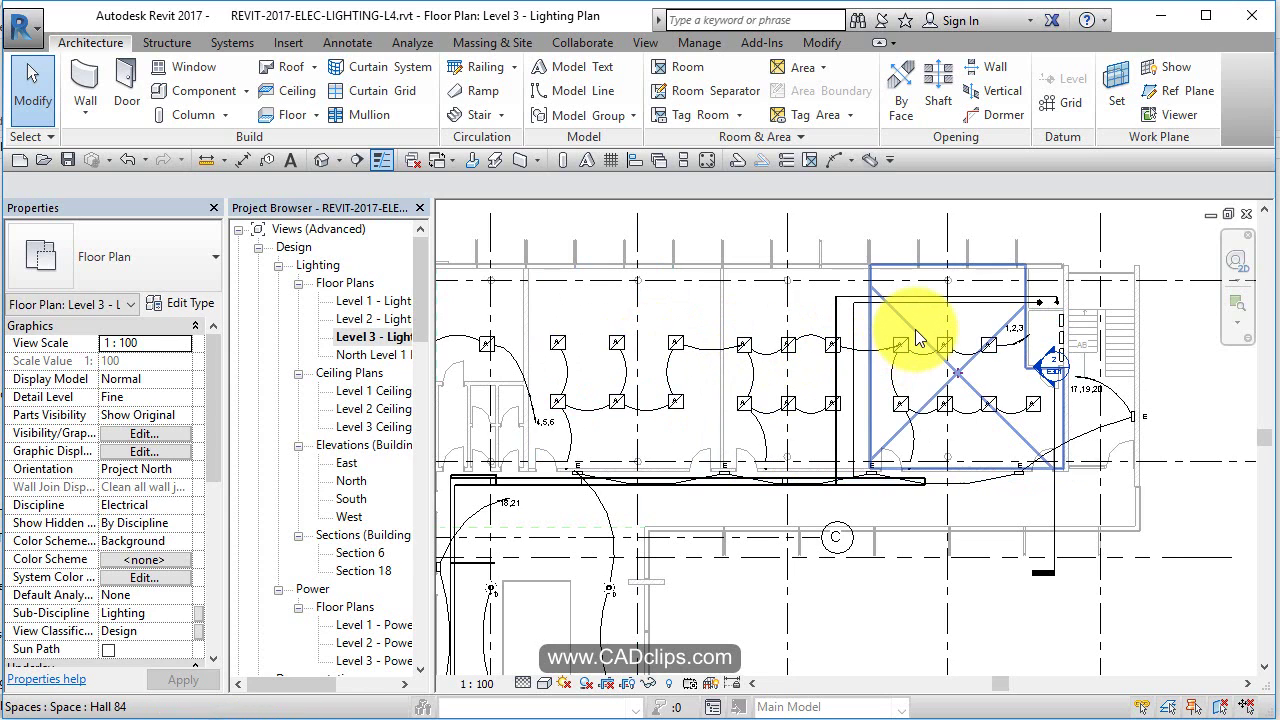
key("Tab")
key("Tab")
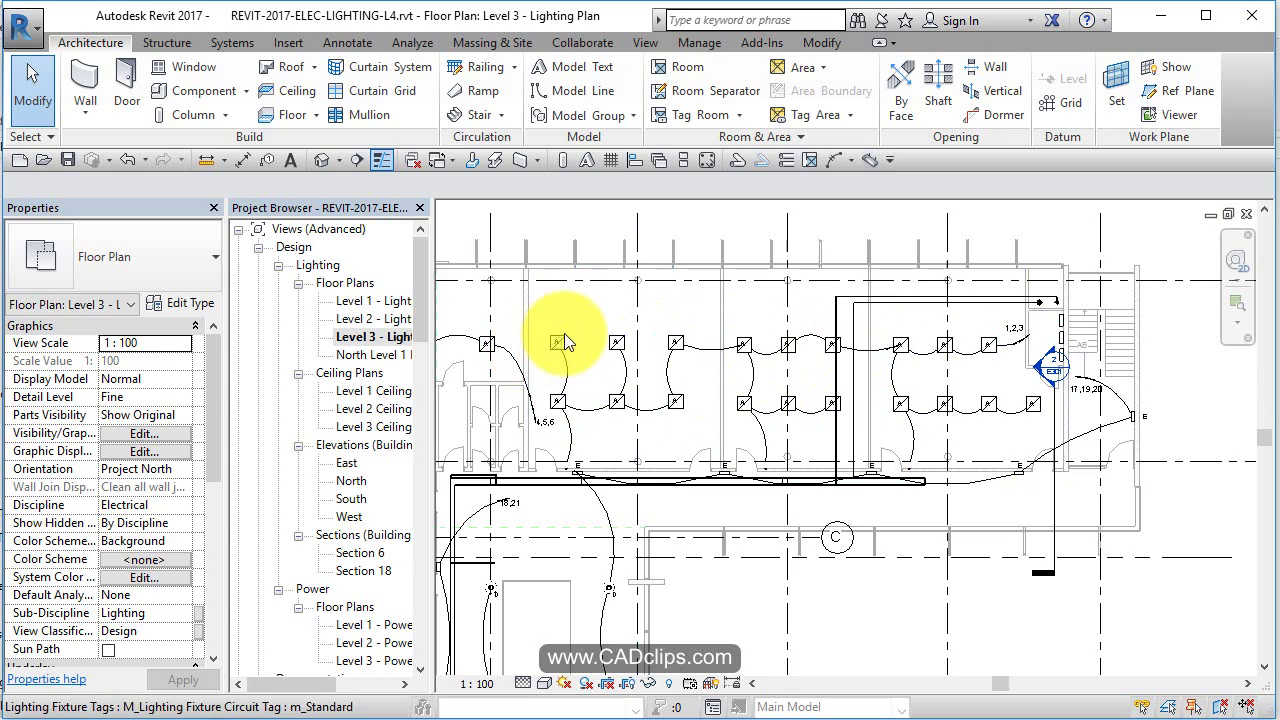
Pick out circuit 3 at the upper recessed light in Hall 82a farthest from the stair
key("Tab")
key("Tab")
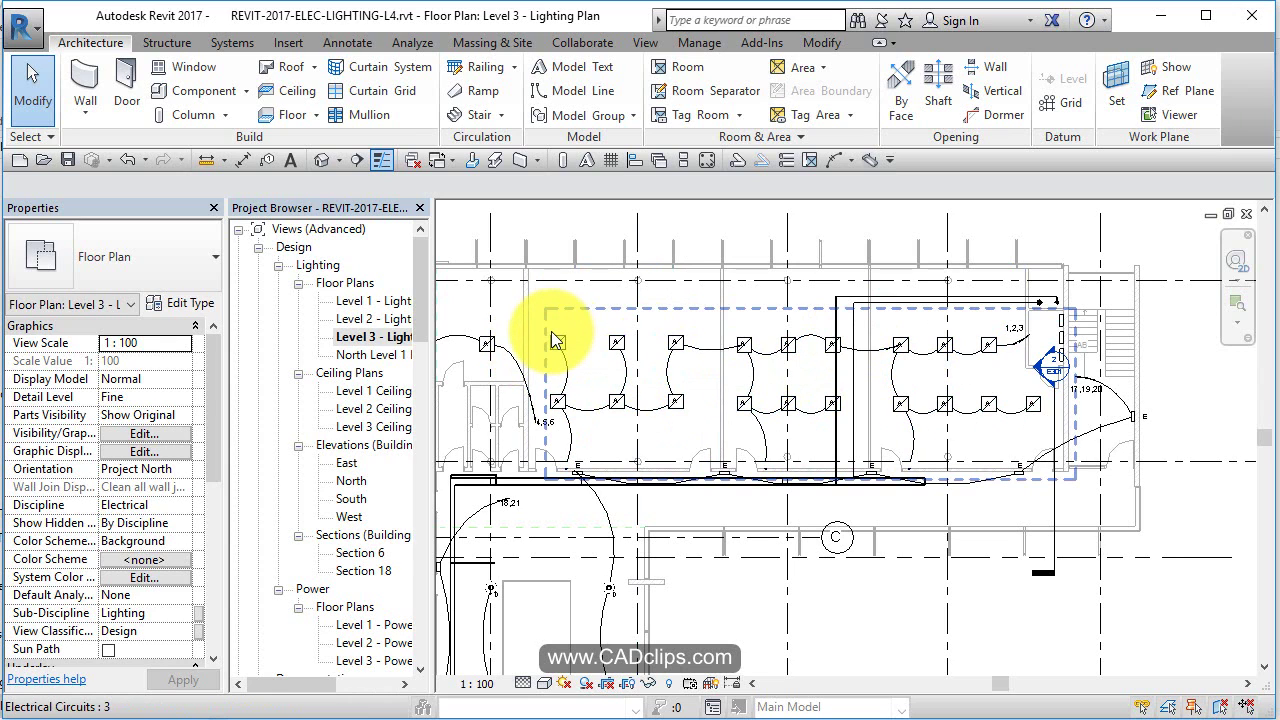
left_click(557, 340)
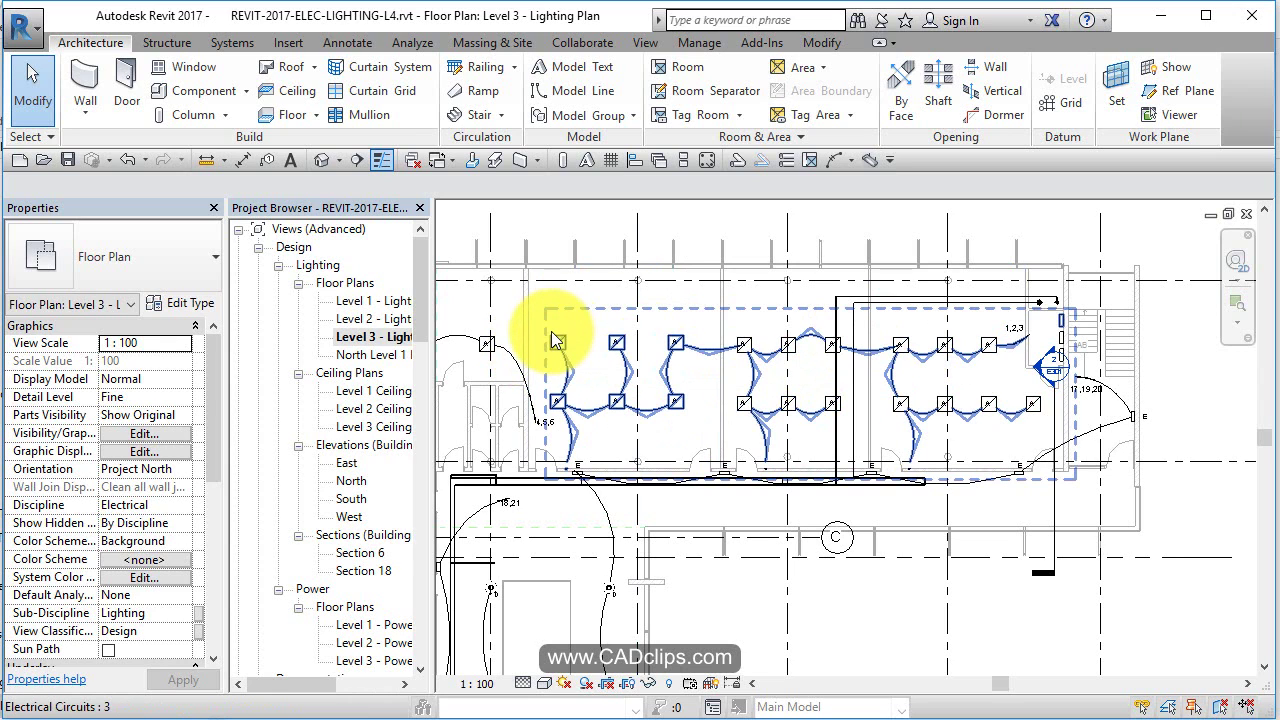
Cycle through the connected elements at the recessed light in the corner of Hall 85a
middle_click_drag(708, 436, 957, 415)
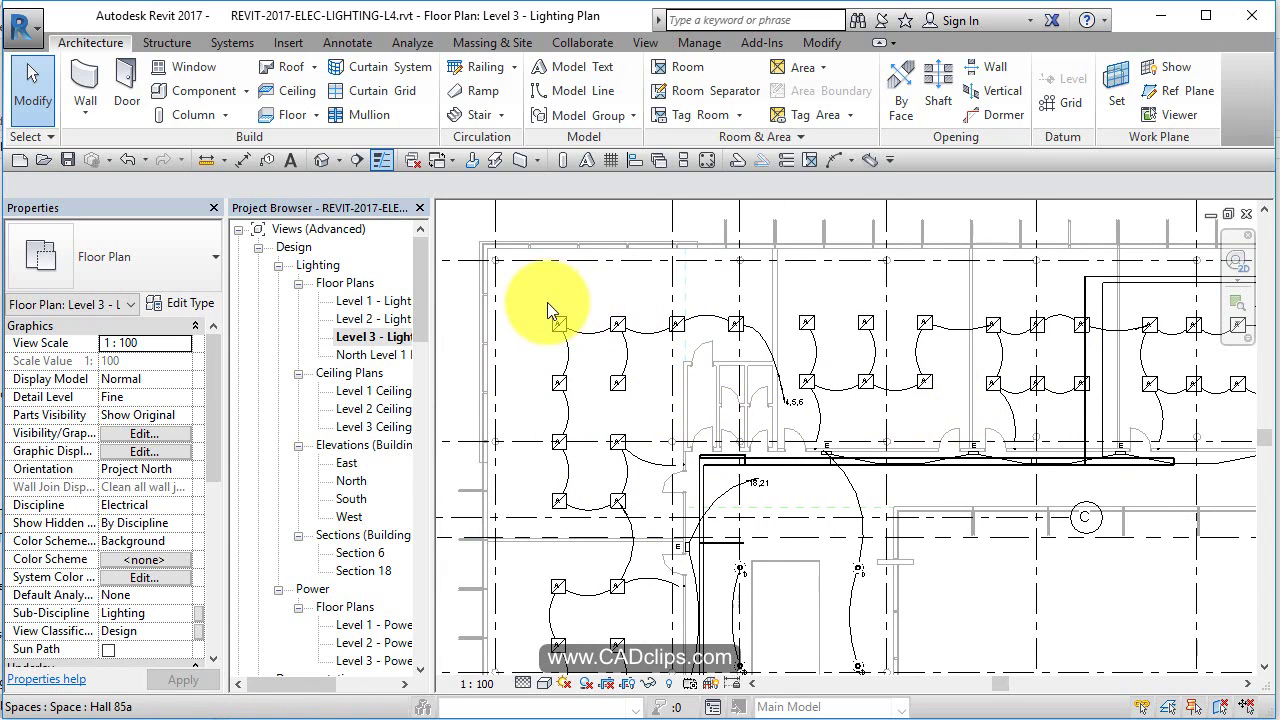
key("Tab")
key("Tab")
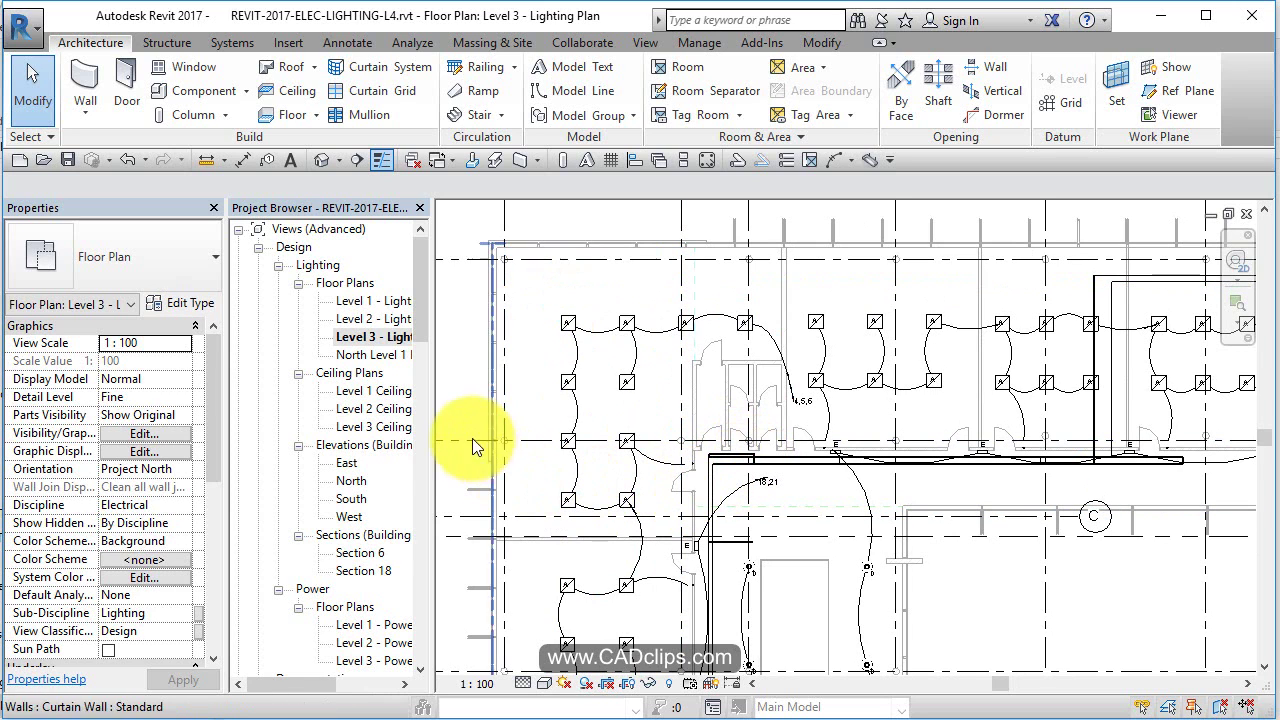
Open the Level 1 ceiling plan and inspect the linear pendant lights in the vertical wing
left_click(388, 394)
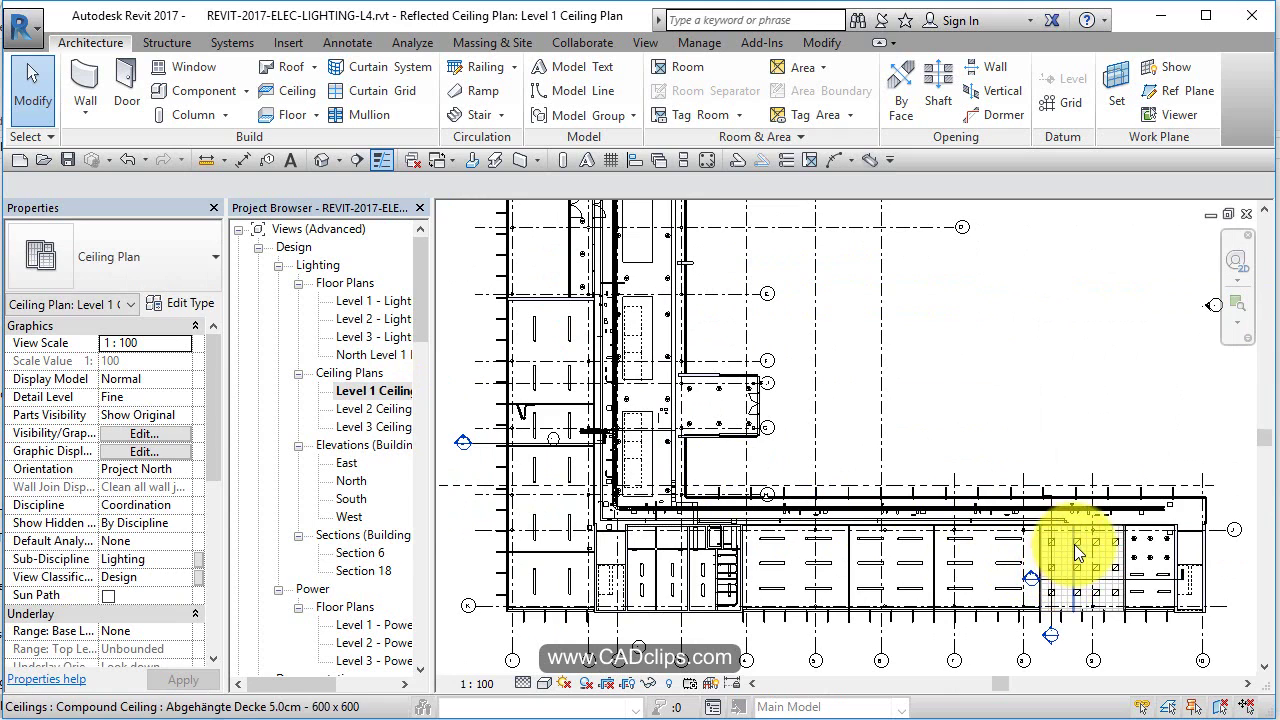
middle_click_drag(1074, 544, 878, 412)
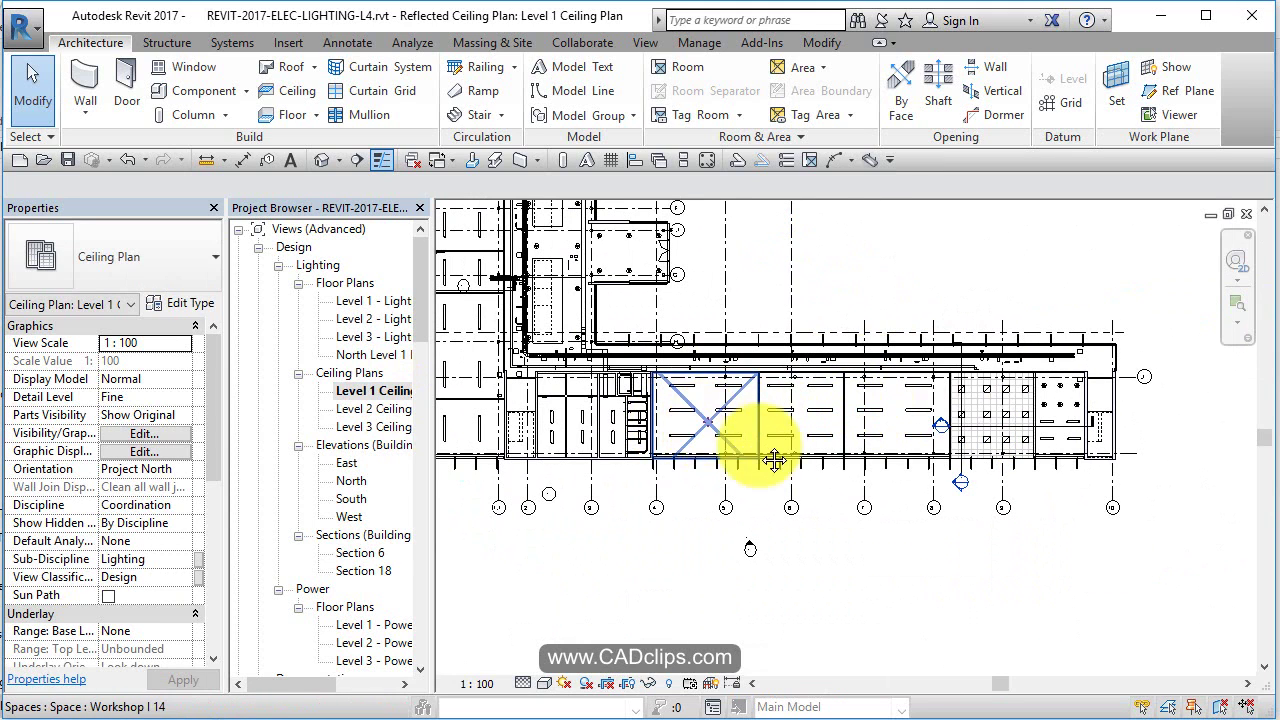
middle_click_drag(765, 446, 851, 487)
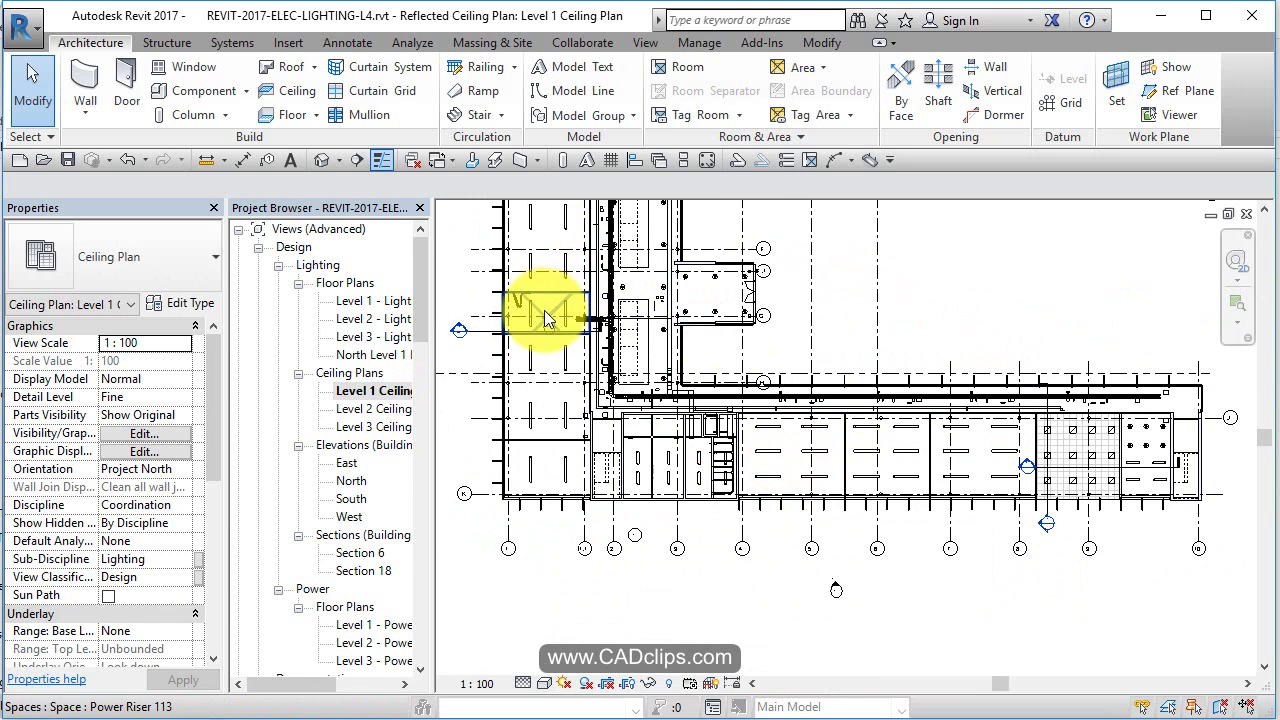
scroll(548, 300, "up", 2)
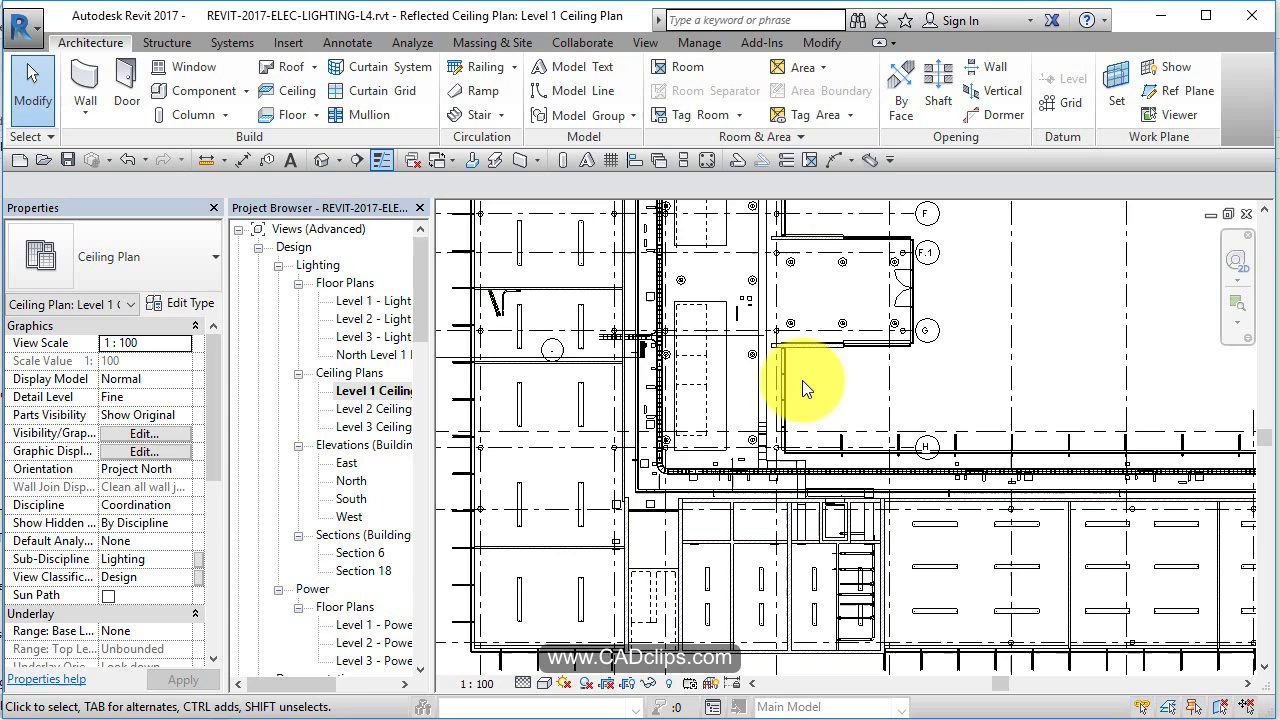
scroll(522, 308, "up", 1)
scroll(522, 305, "up", 2)
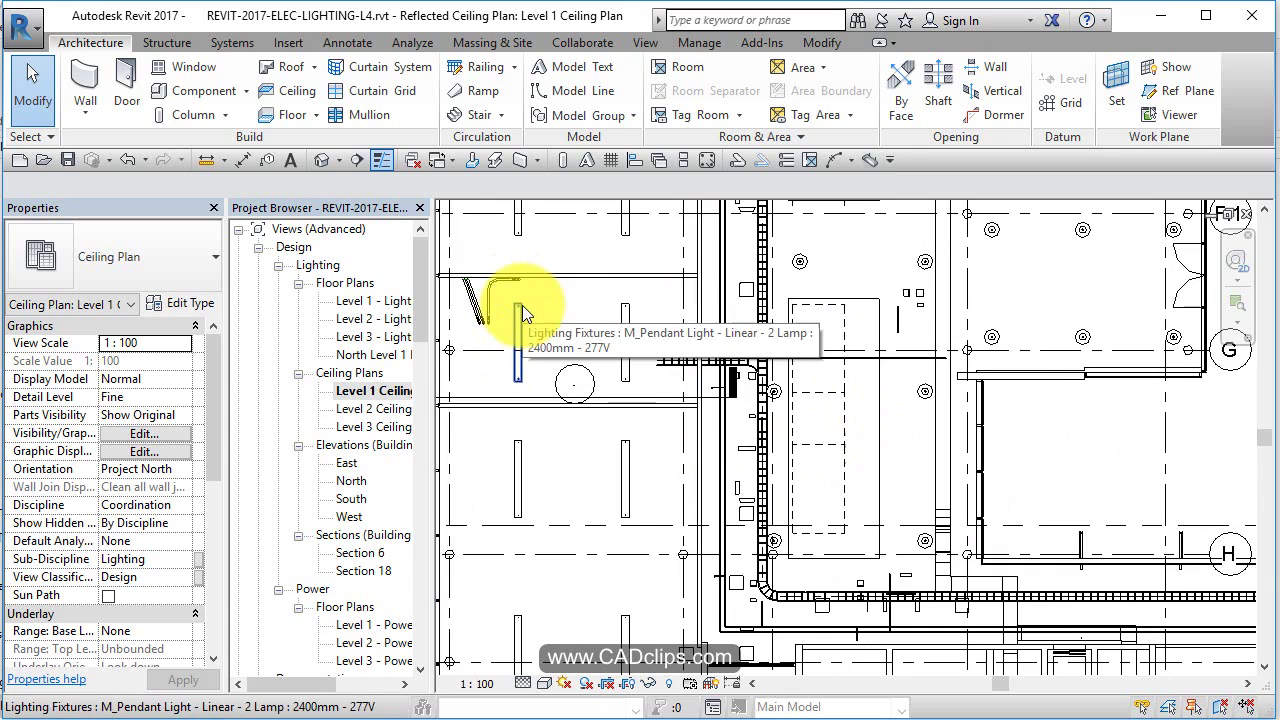
Create a power circuit for the six 2400 mm linear pendant lights in Workshop I 14
scroll(522, 305, "down", 3)
middle_click_drag(914, 478, 715, 323)
middle_click_drag(829, 372, 884, 411)
scroll(670, 395, "up", 2)
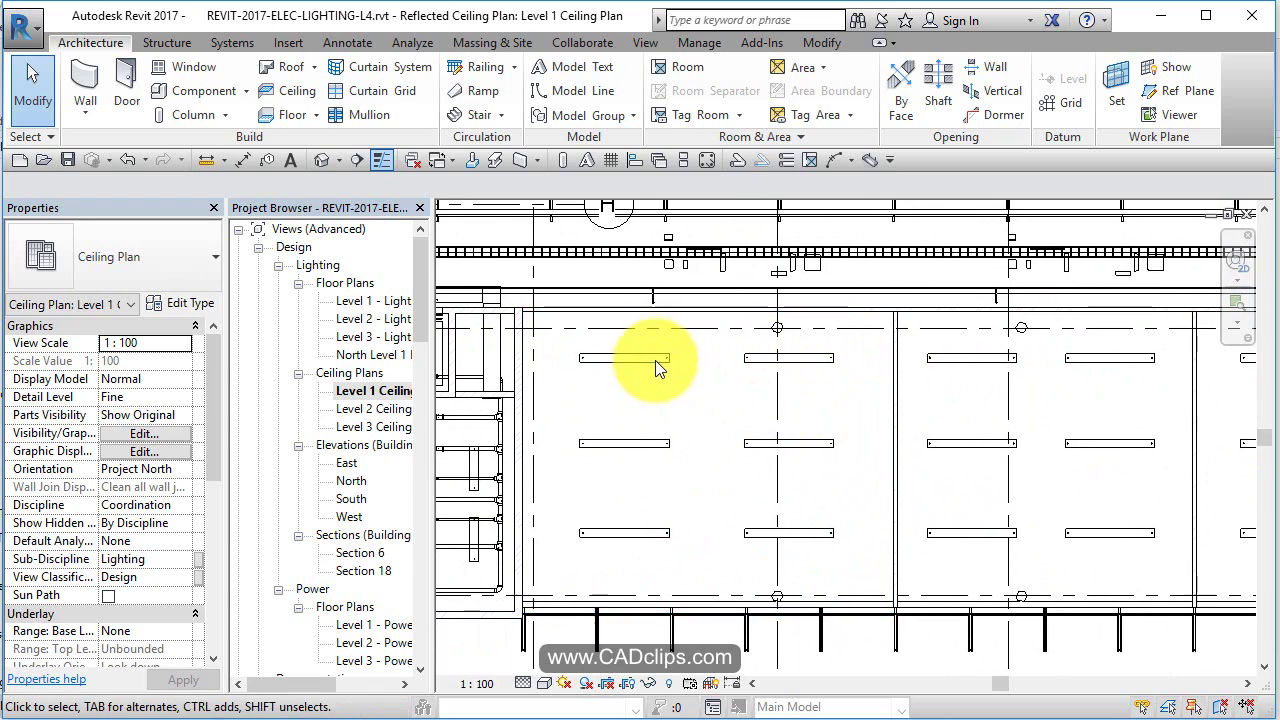
left_click(649, 436)
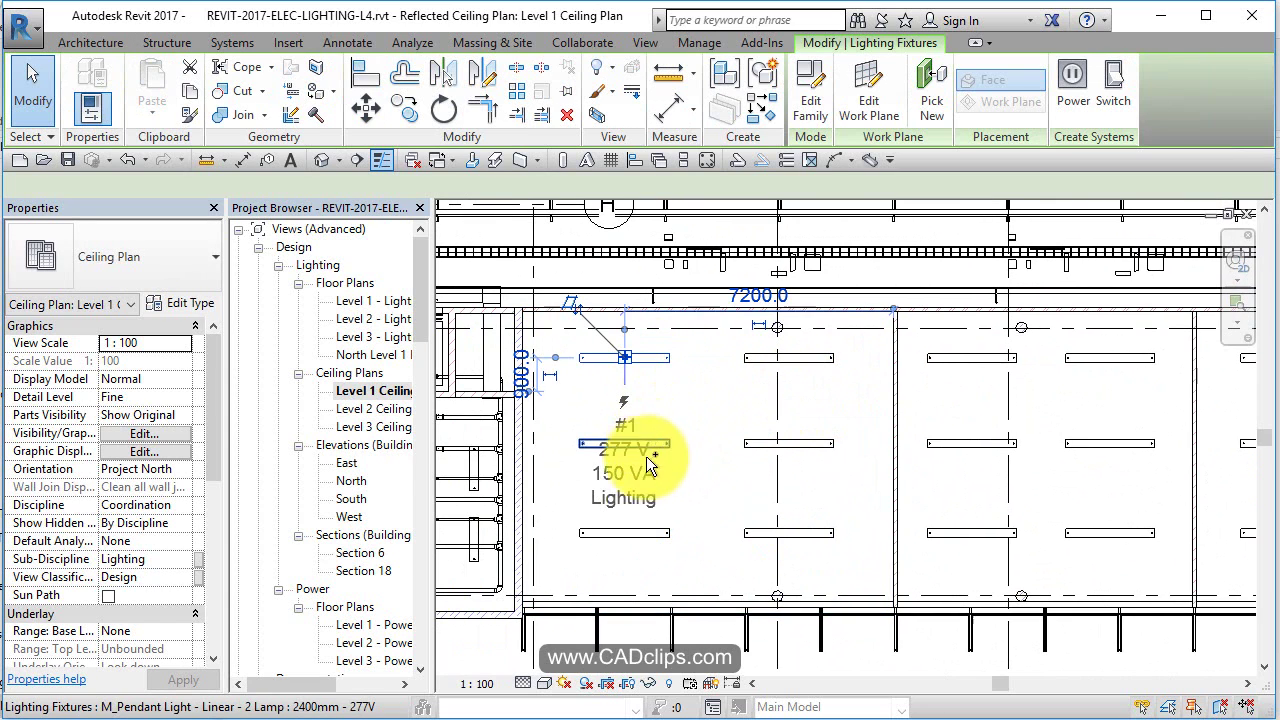
left_click(752, 530)
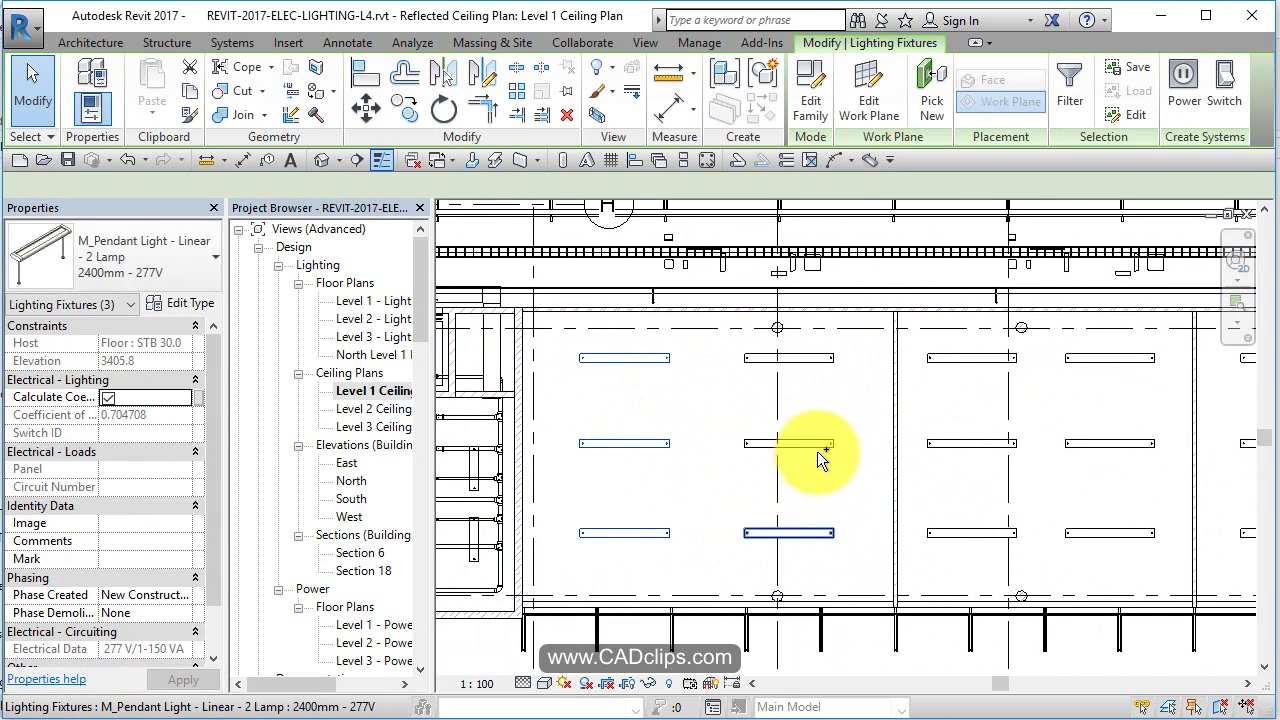
left_click(820, 442, "ctrl")
left_click(821, 358, "ctrl")
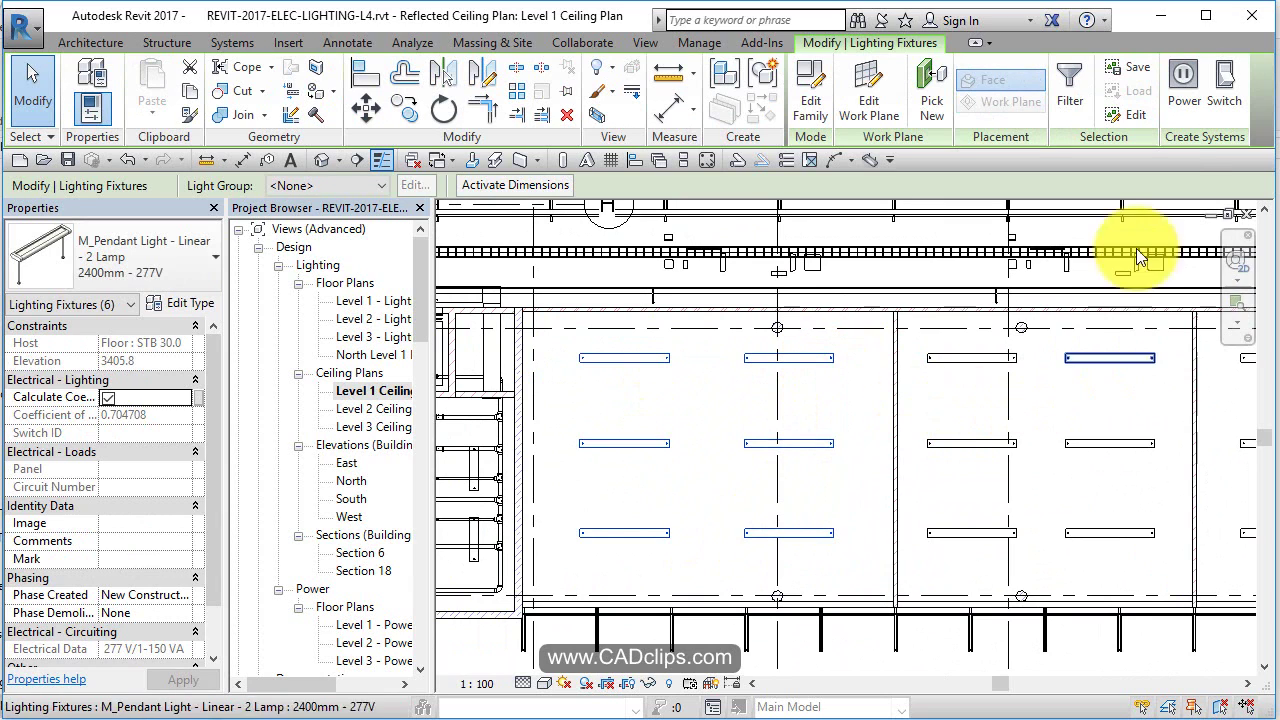
left_click(1177, 92)
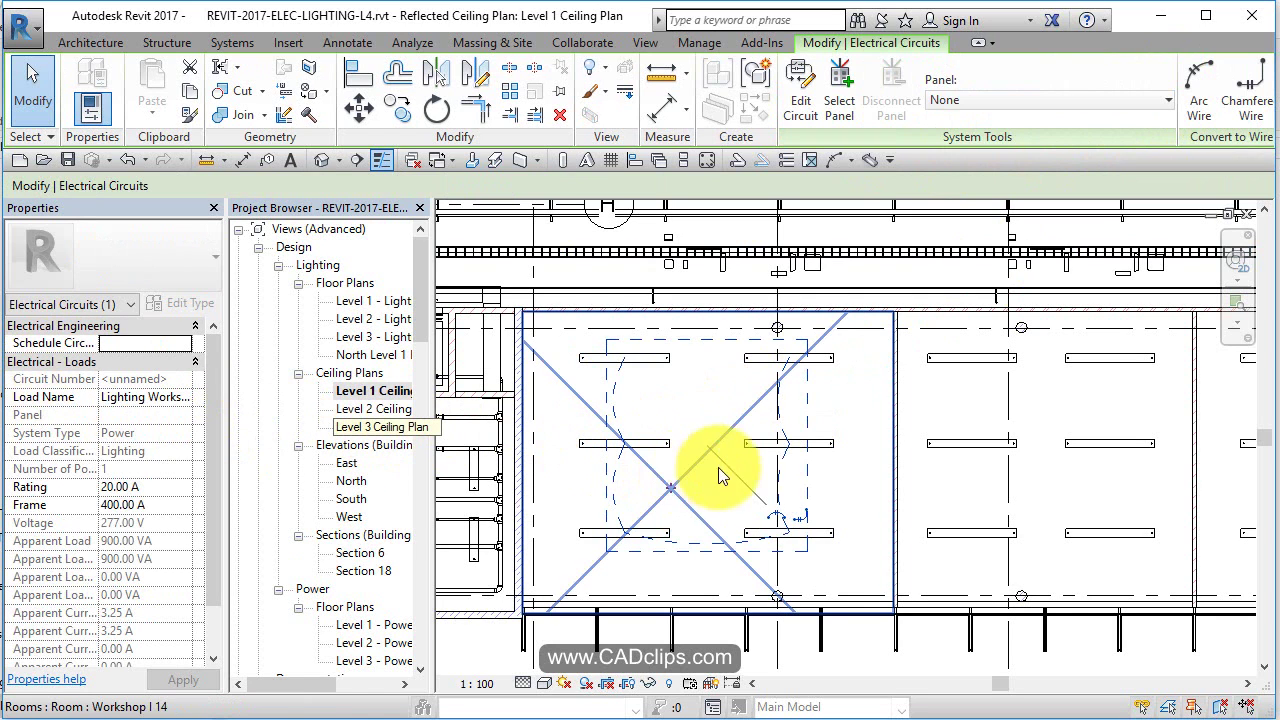
Create a power circuit for the six linear pendant lights in the room directly beside Workshop I 14
middle_click_drag(921, 471, 688, 450)
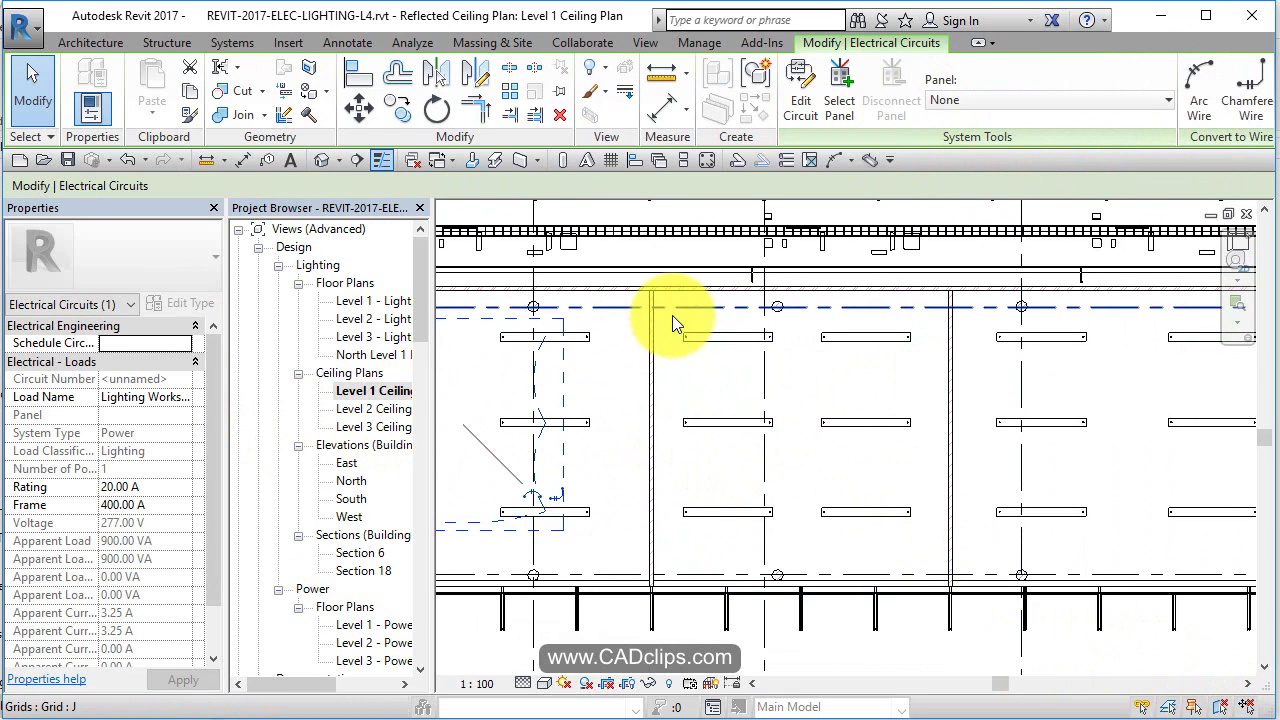
left_click_drag(670, 322, 934, 535)
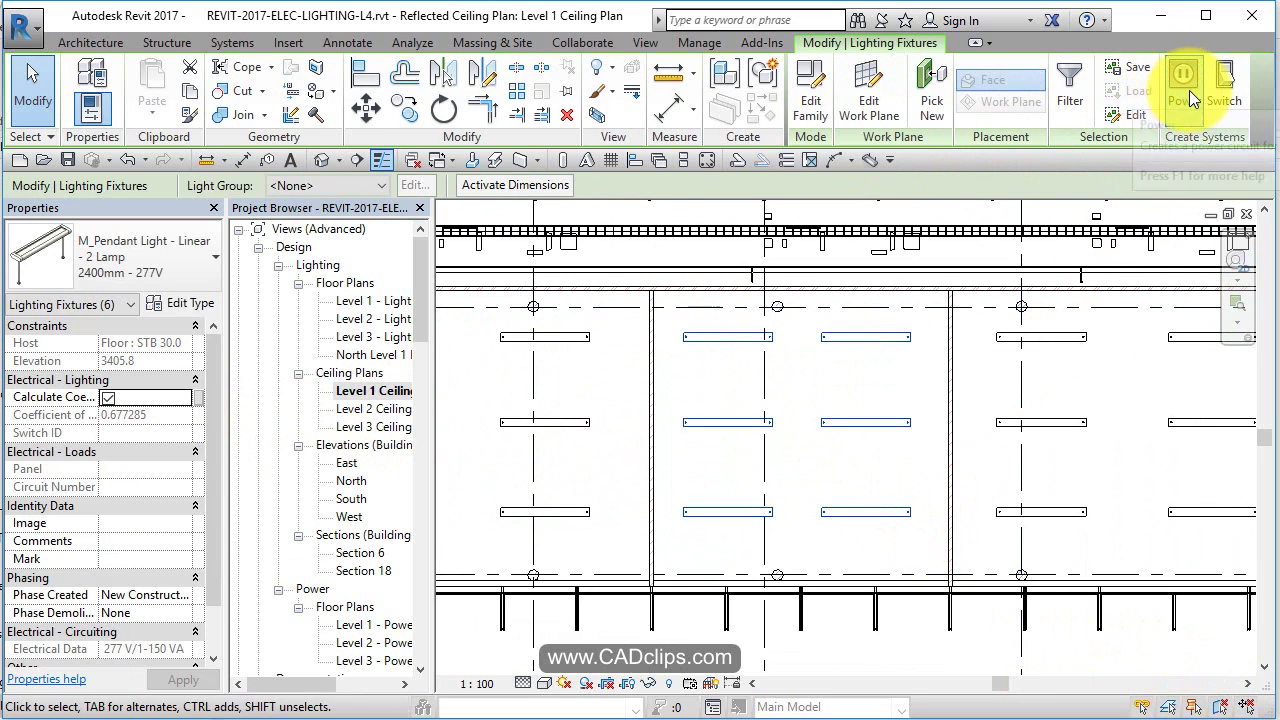
left_click(1189, 90)
Create a power circuit for the six linear pendant lights in the workshop adjoining the gridded ceiling room
middle_click_drag(1034, 477, 519, 477)
left_click(552, 314)
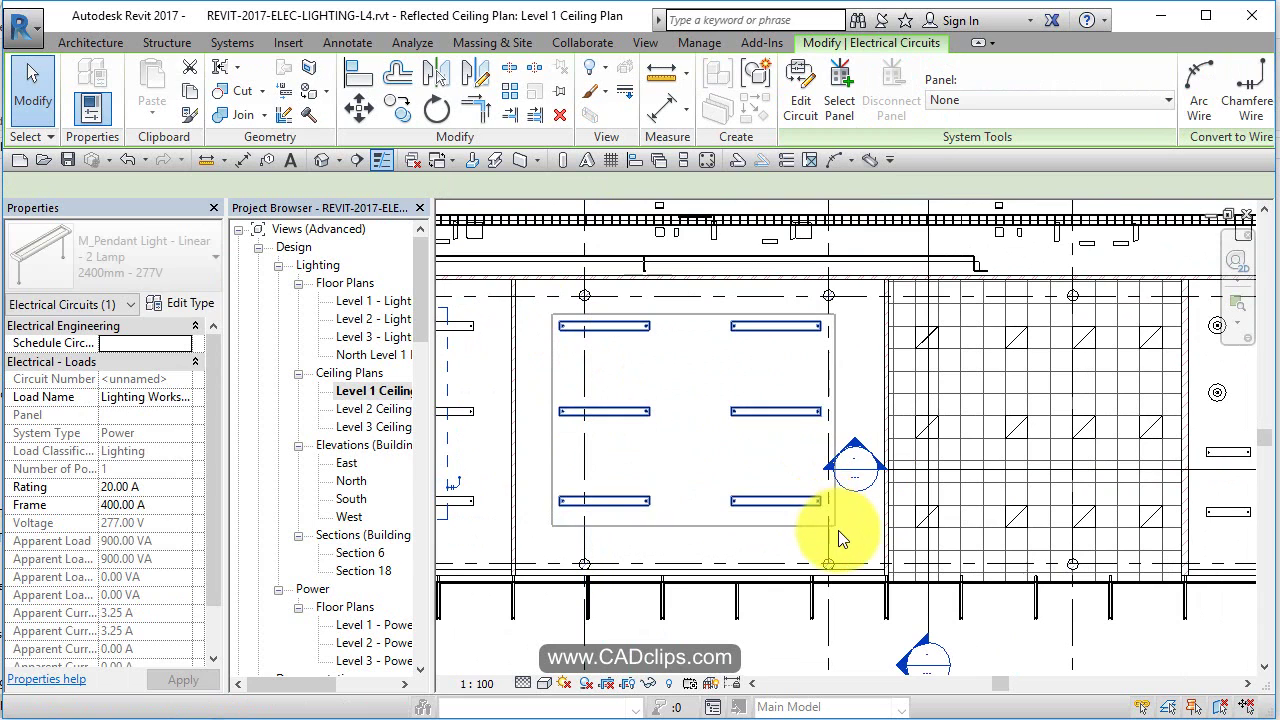
key("ctrl+z")
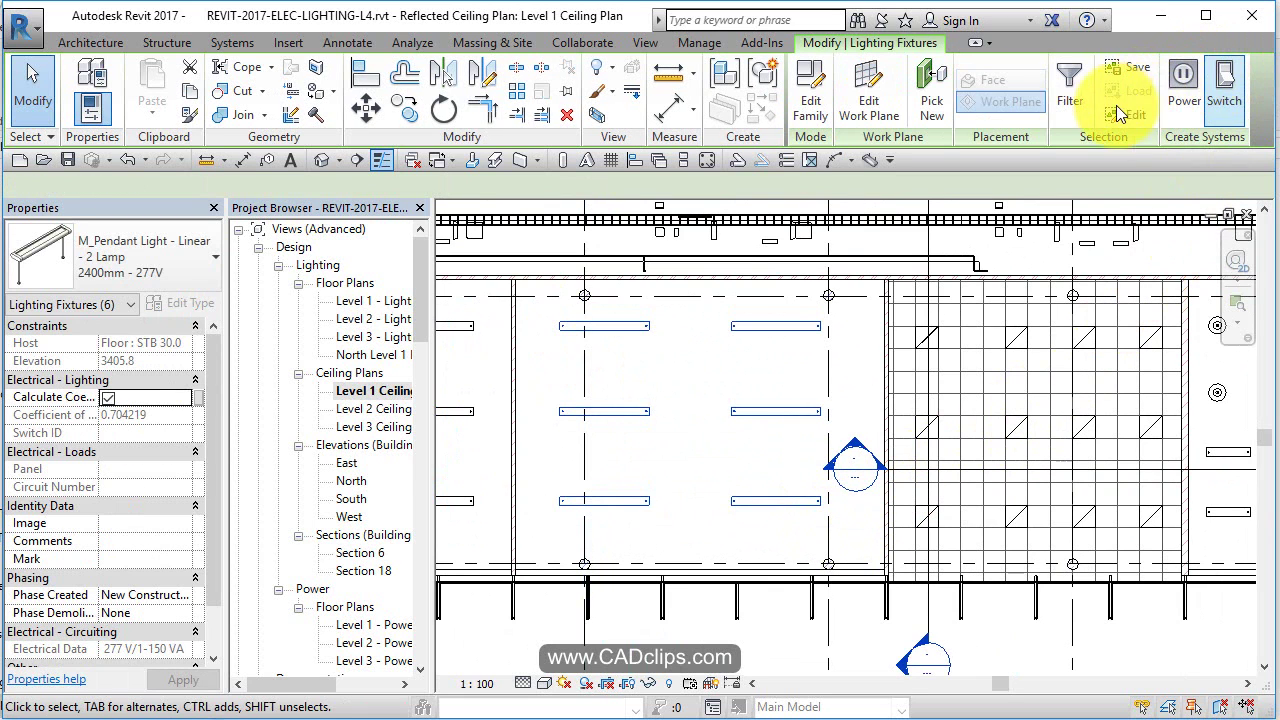
left_click(1178, 100)
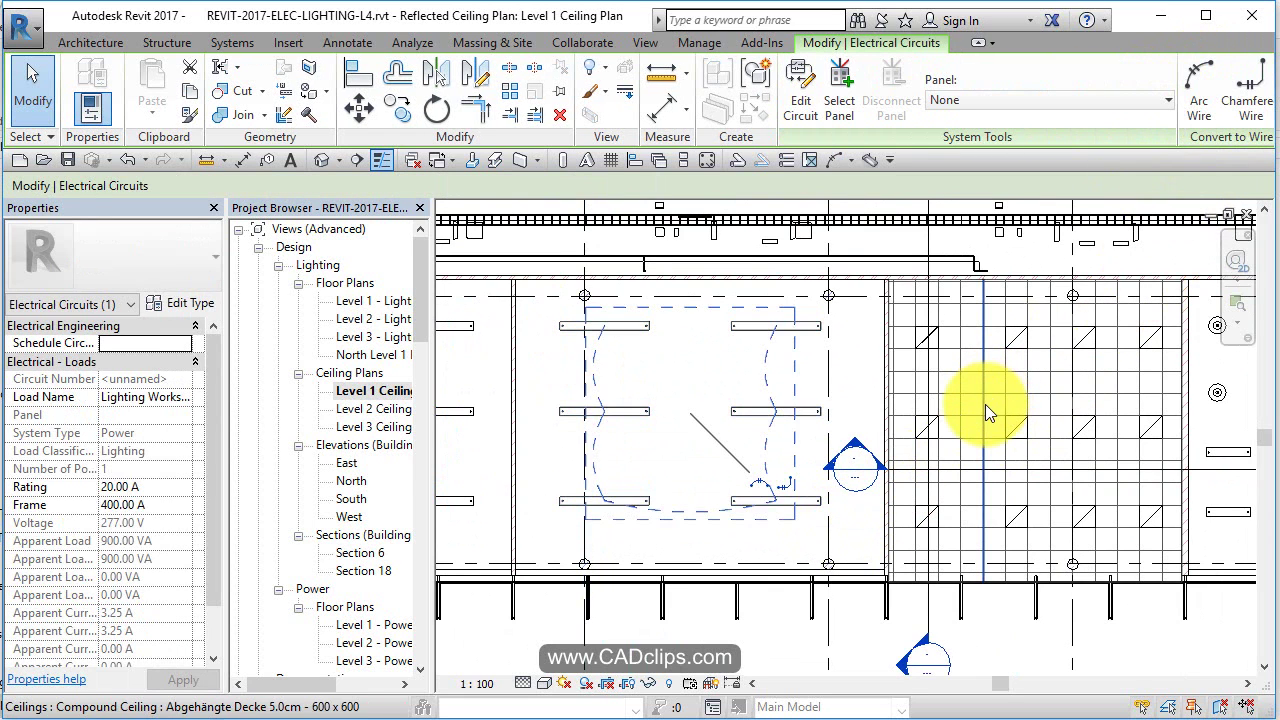
Create a power circuit for the twelve recessed lights in the 600 x 600 grid ceiling
middle_click_drag(985, 404, 771, 428)
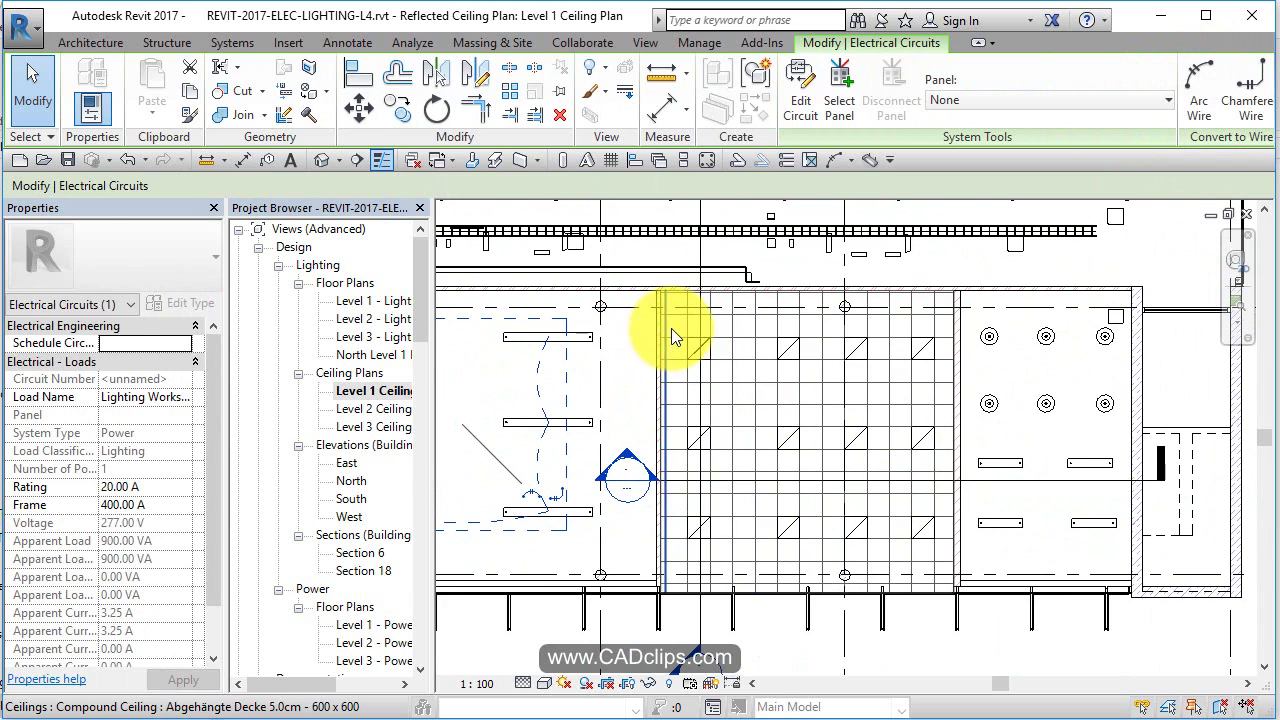
left_click_drag(671, 328, 953, 542)
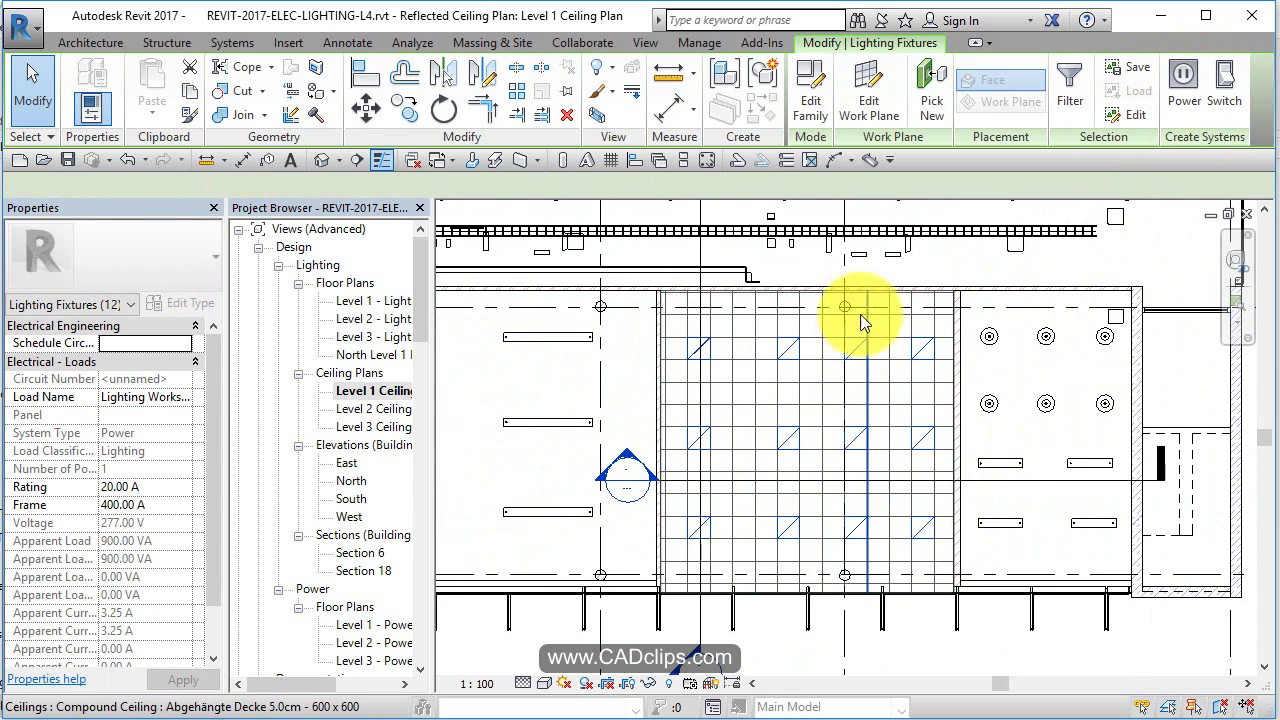
left_click(1184, 82)
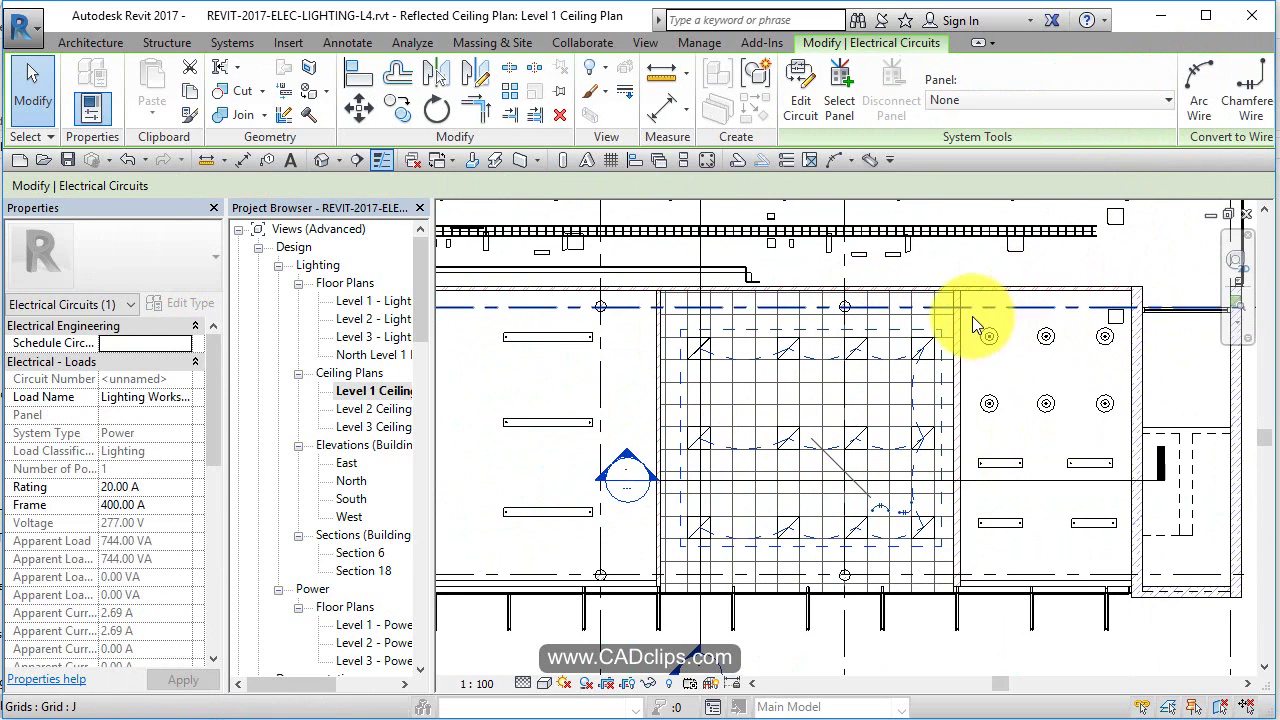
Create separate power circuits for the six disk pendants and the four 1200 mm linear pendants in Stock 18
left_click_drag(970, 320, 1125, 429)
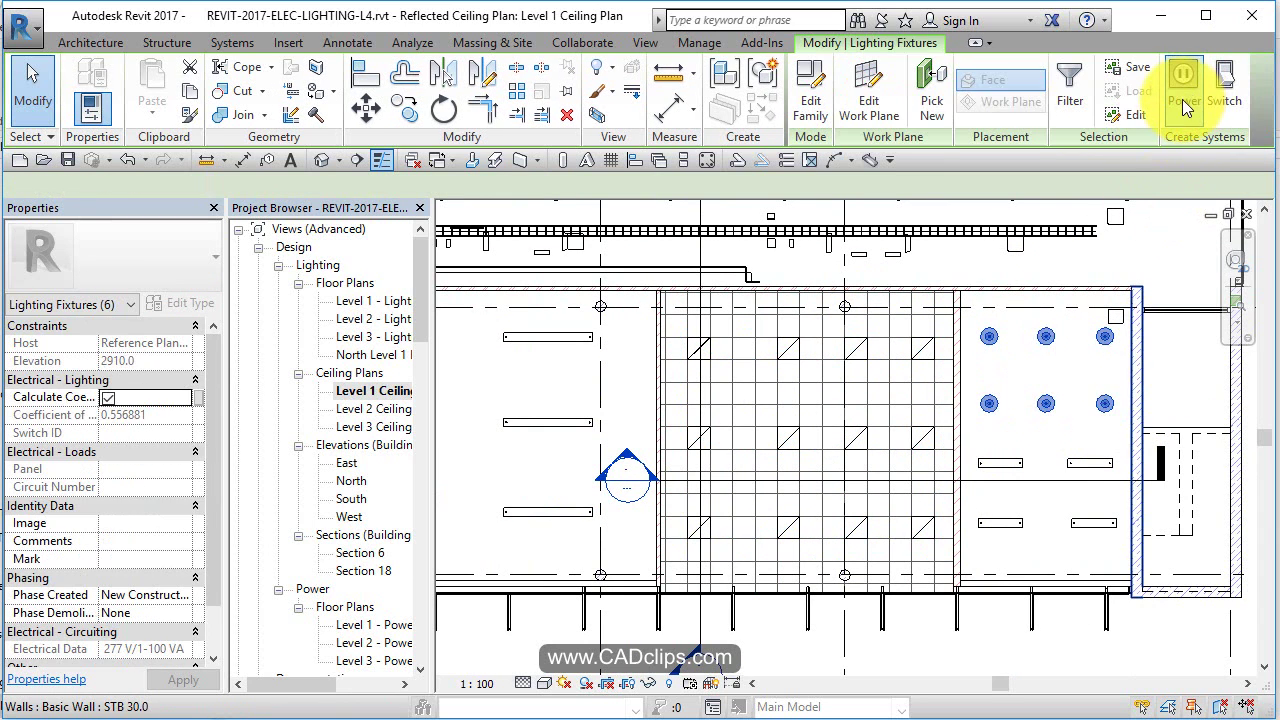
left_click(1182, 99)
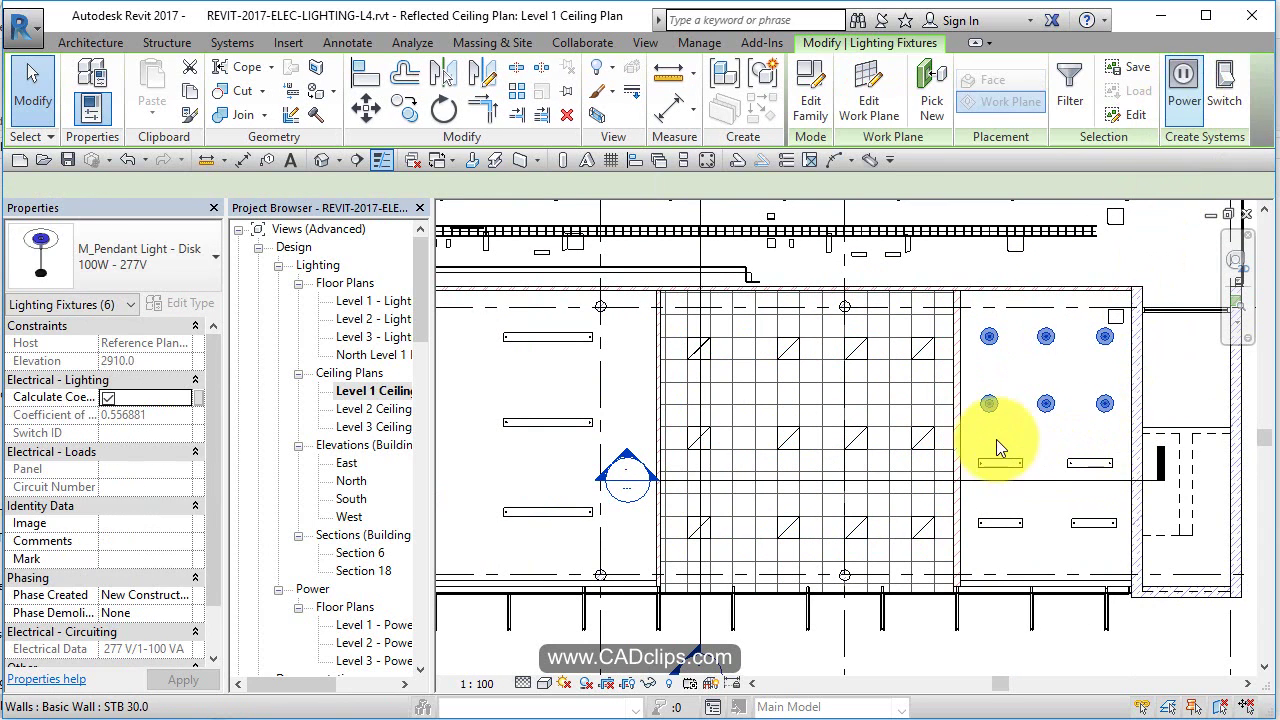
left_click(1104, 530)
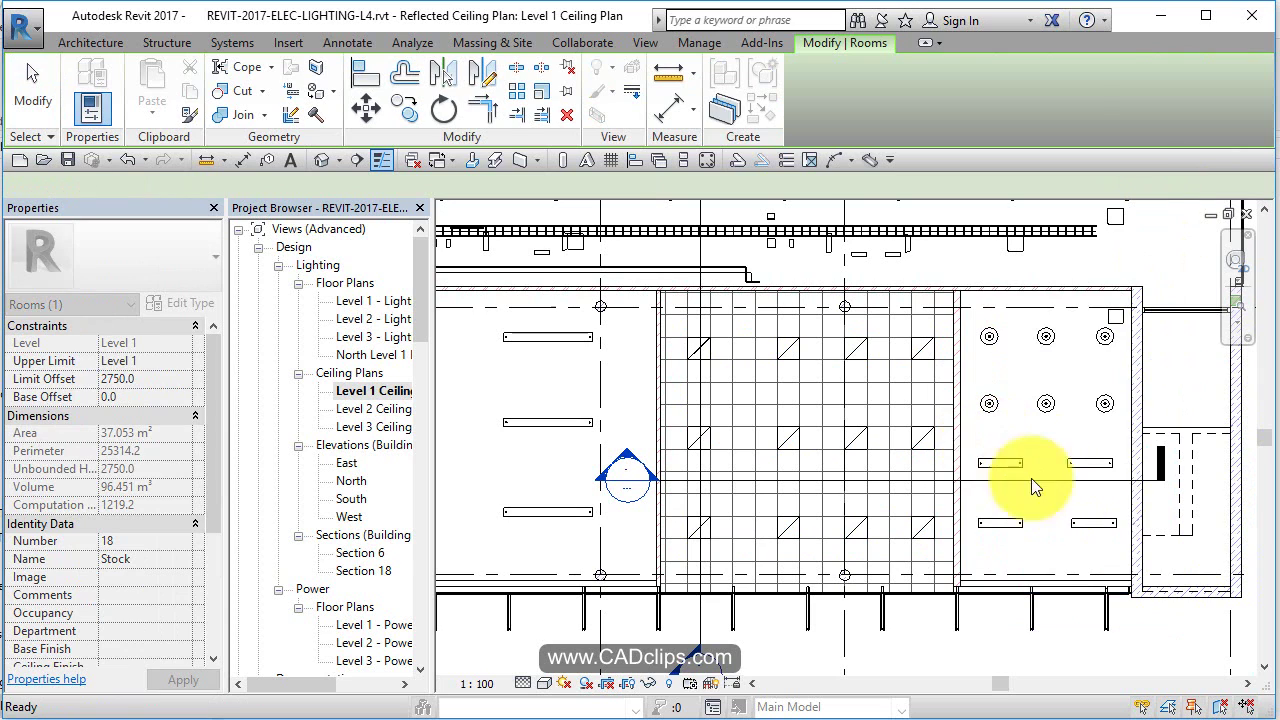
key("Escape")
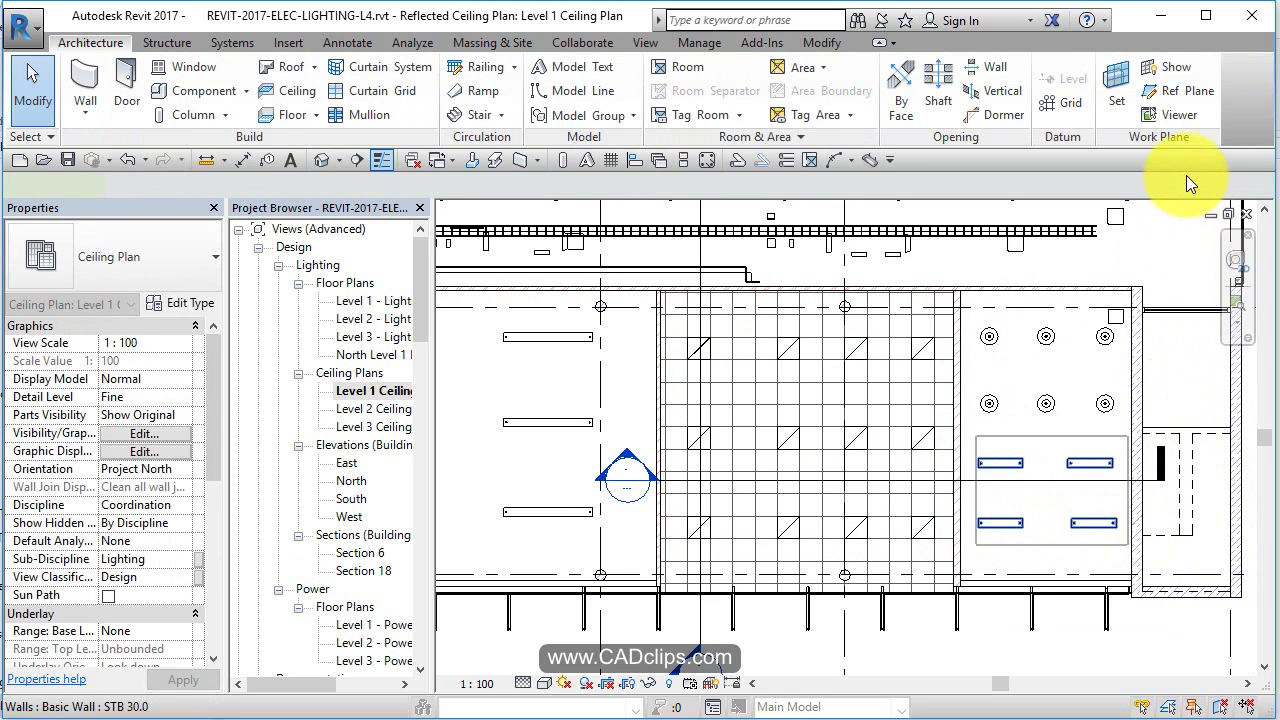
left_click(1181, 91)
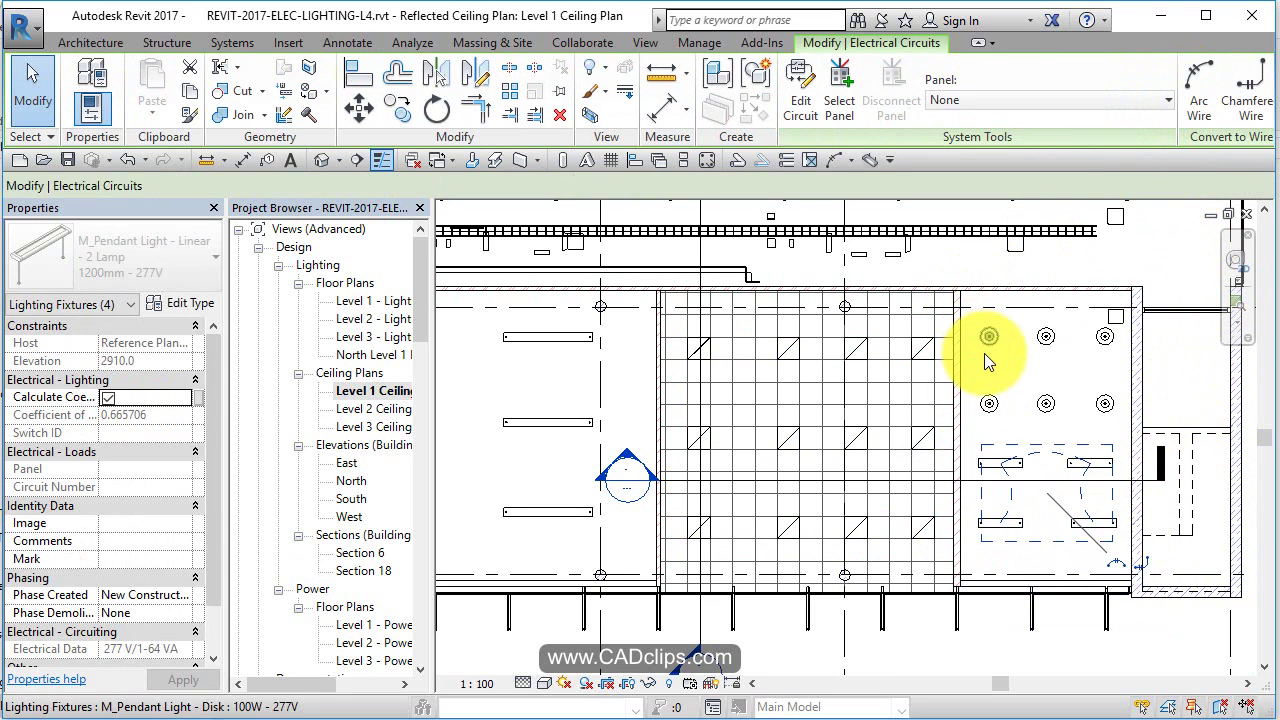
left_click(1031, 404)
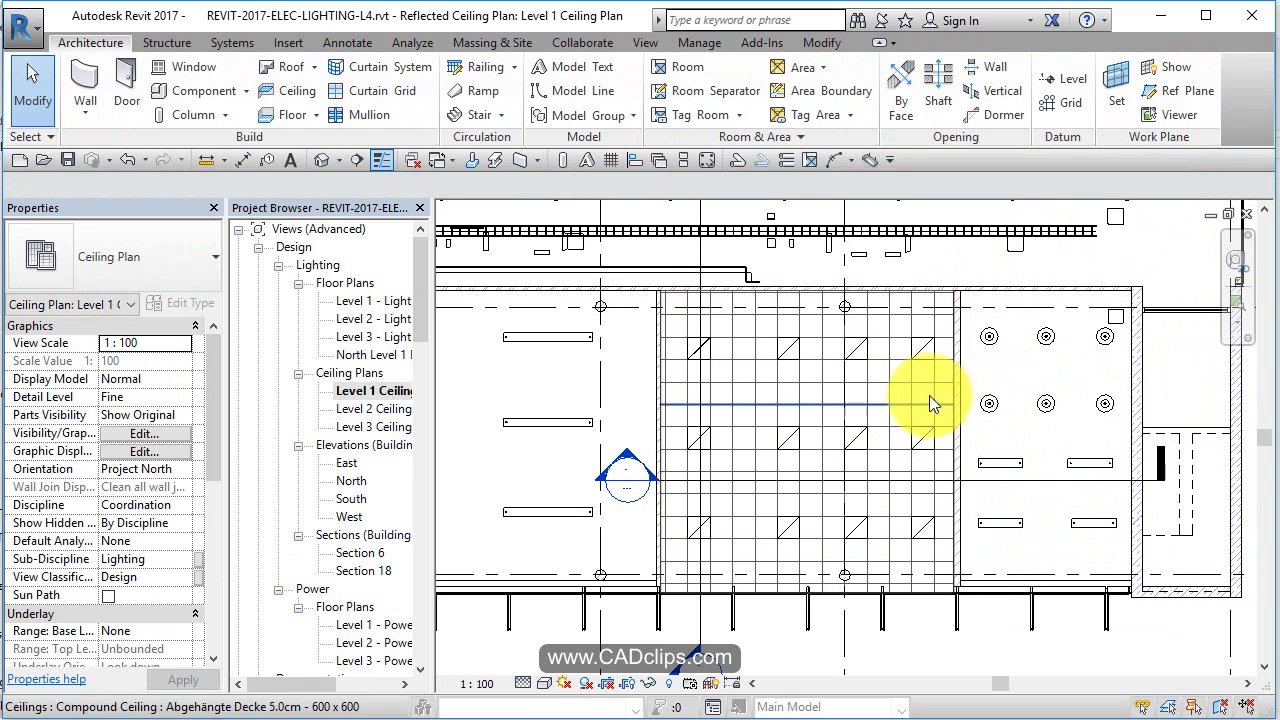
Display the System Browser beside the ceiling plan
left_click(645, 42)
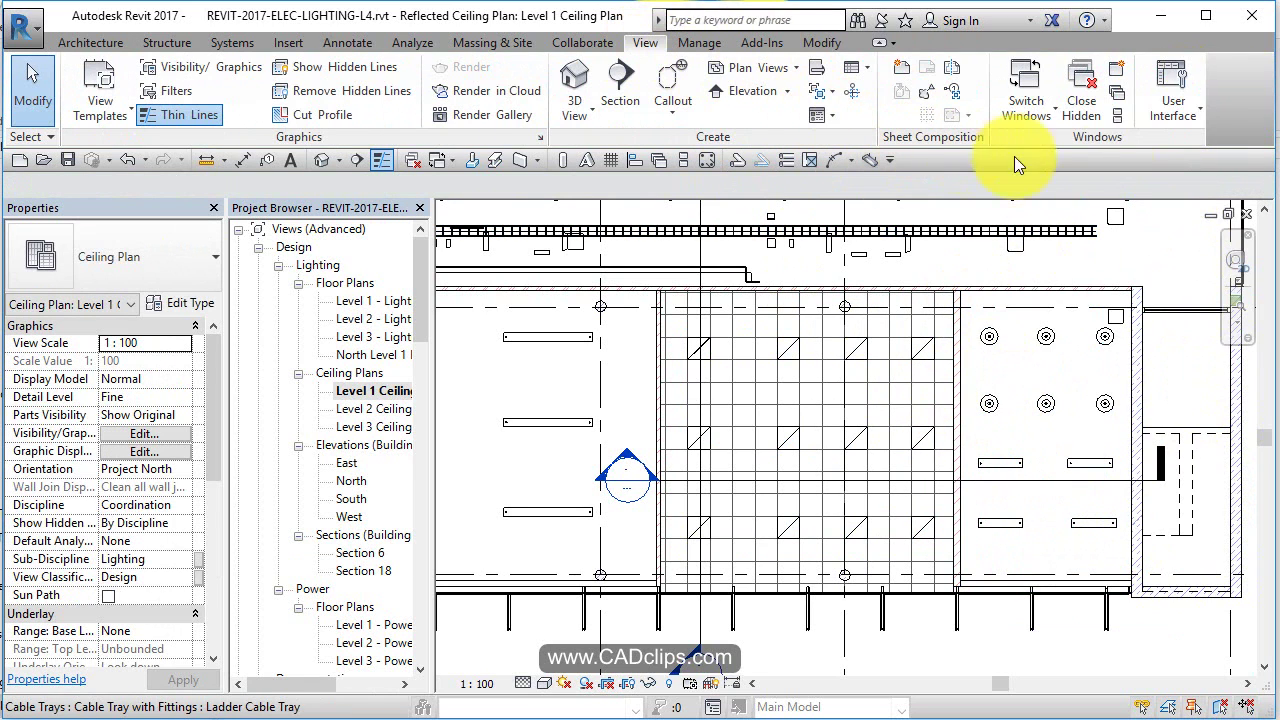
left_click(1171, 107)
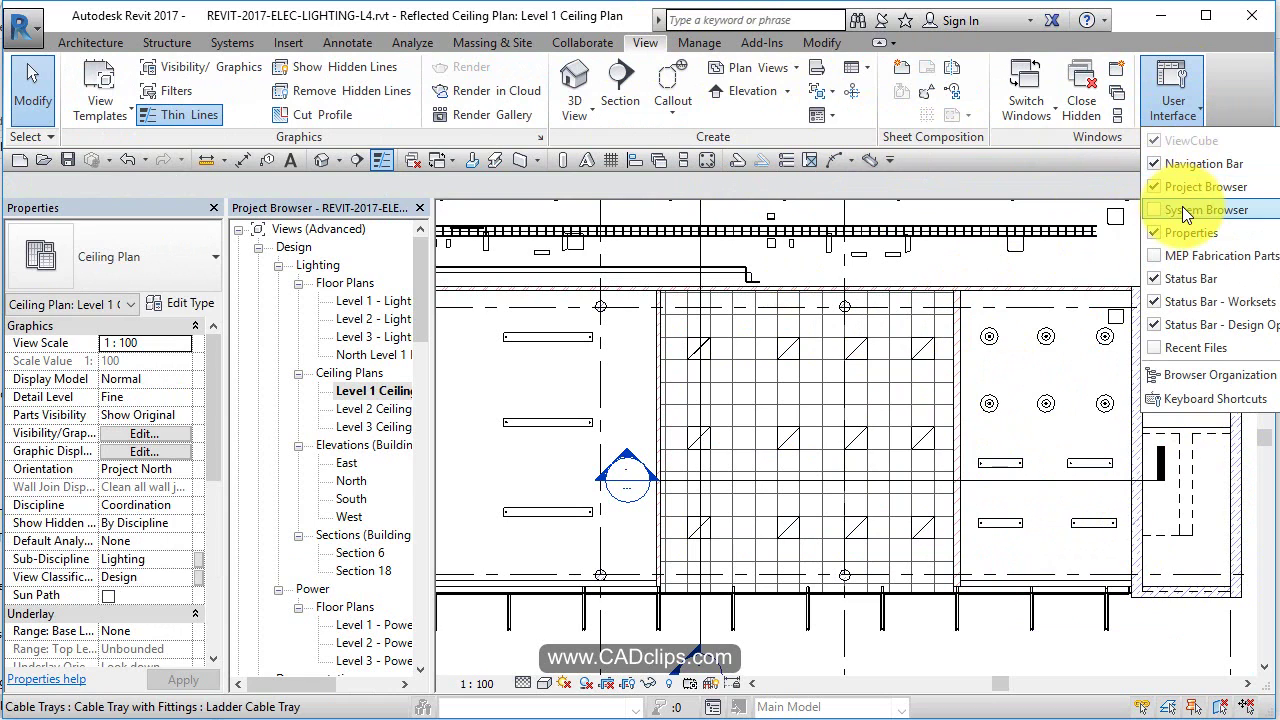
left_click(1183, 209)
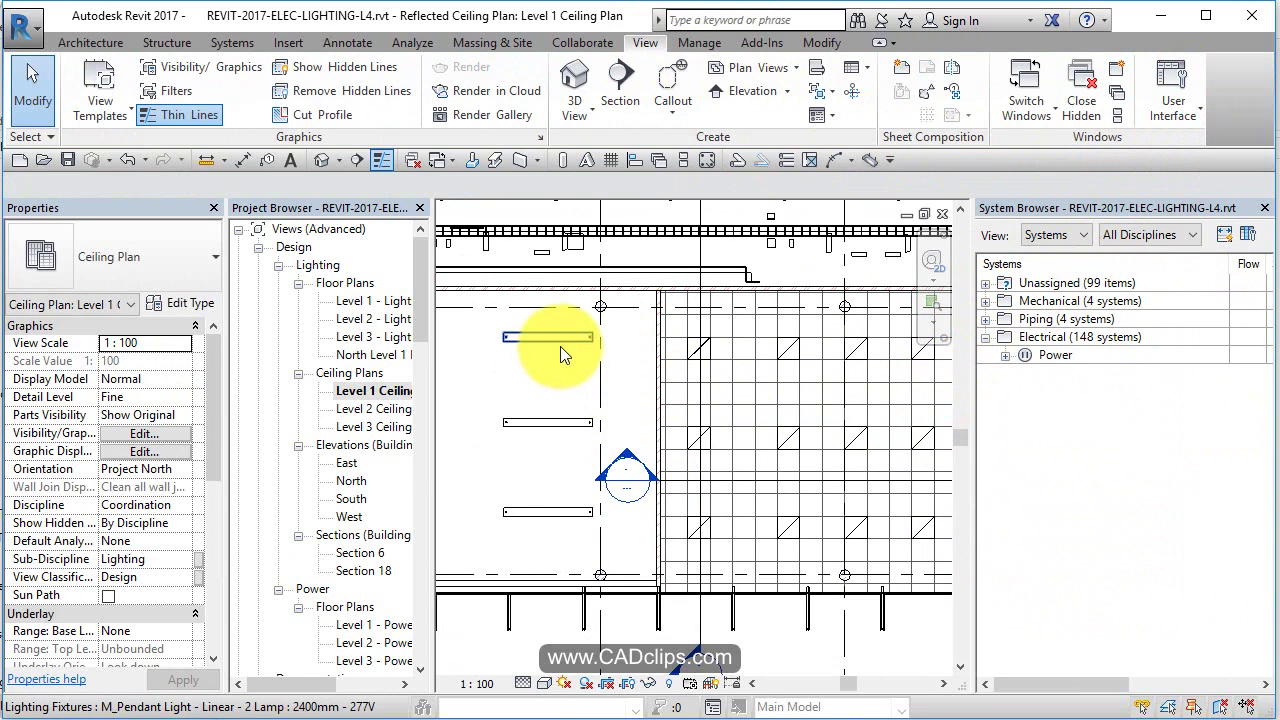
Expand the electrical Power systems and locate the circuit of the upper linear pendant nearest the gridded ceiling by selecting it in the plan
middle_click_drag(582, 360, 582, 361)
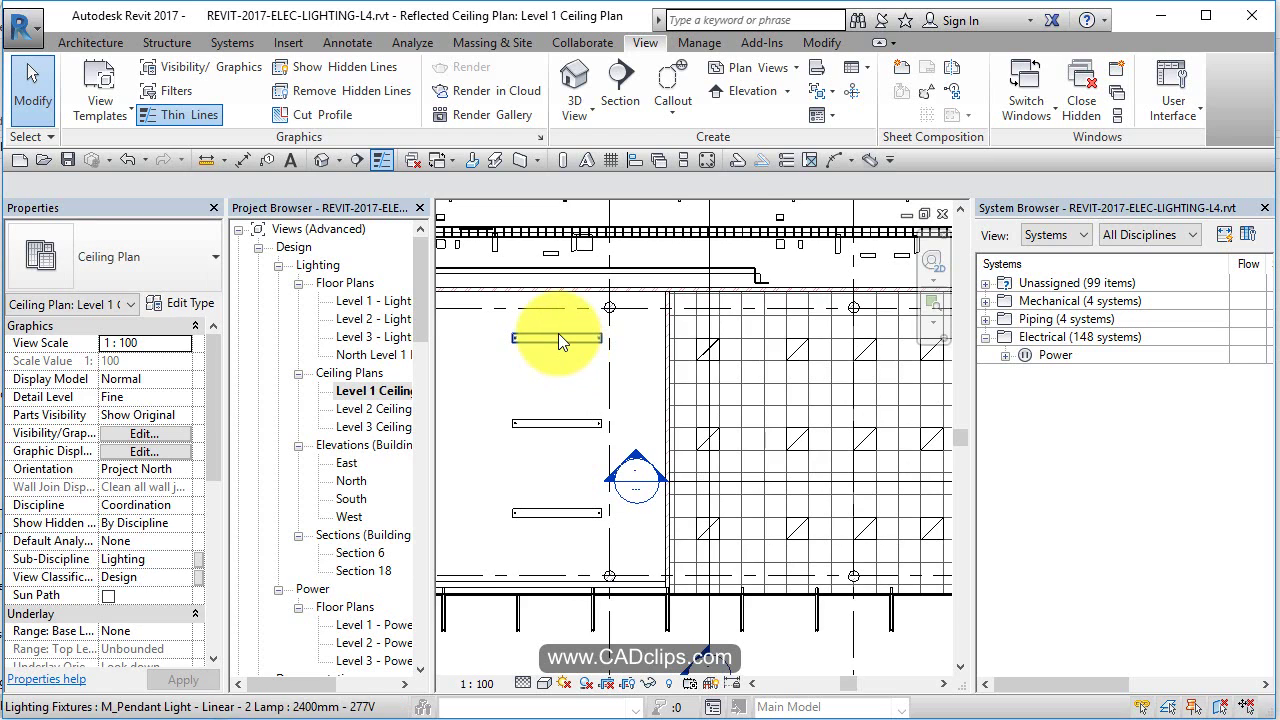
key("Tab")
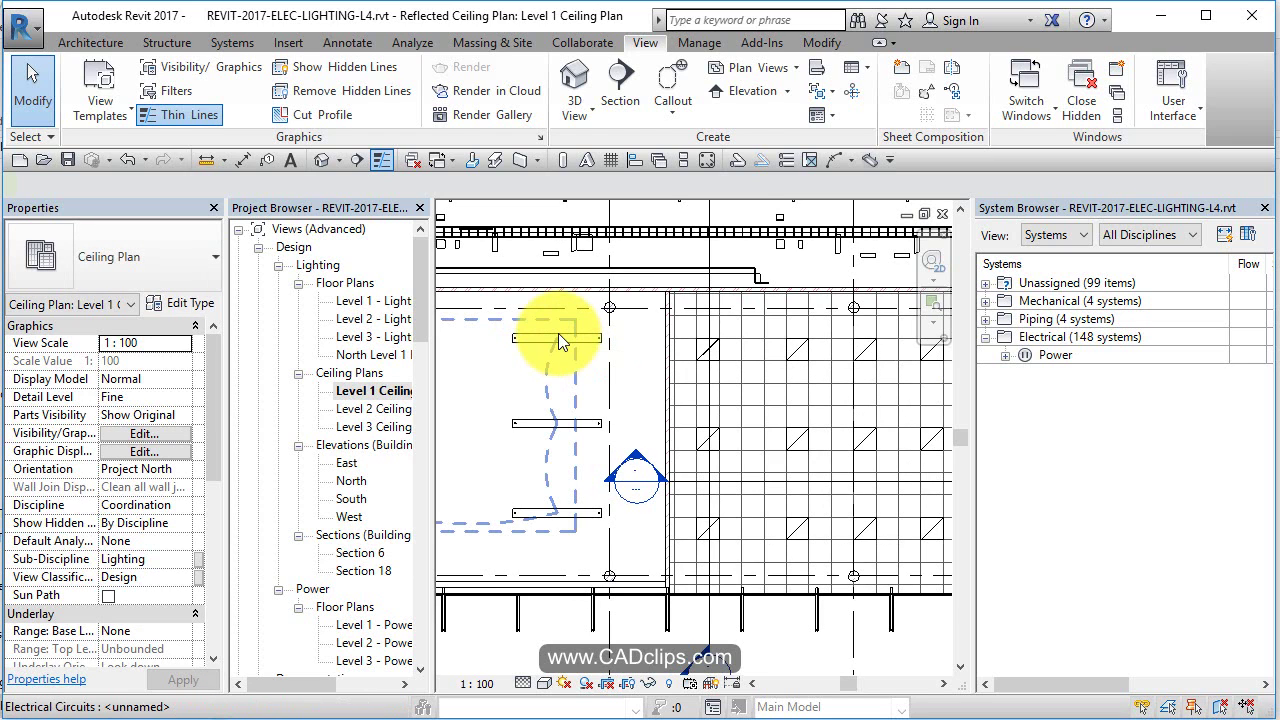
left_click(558, 333)
left_click(1051, 419)
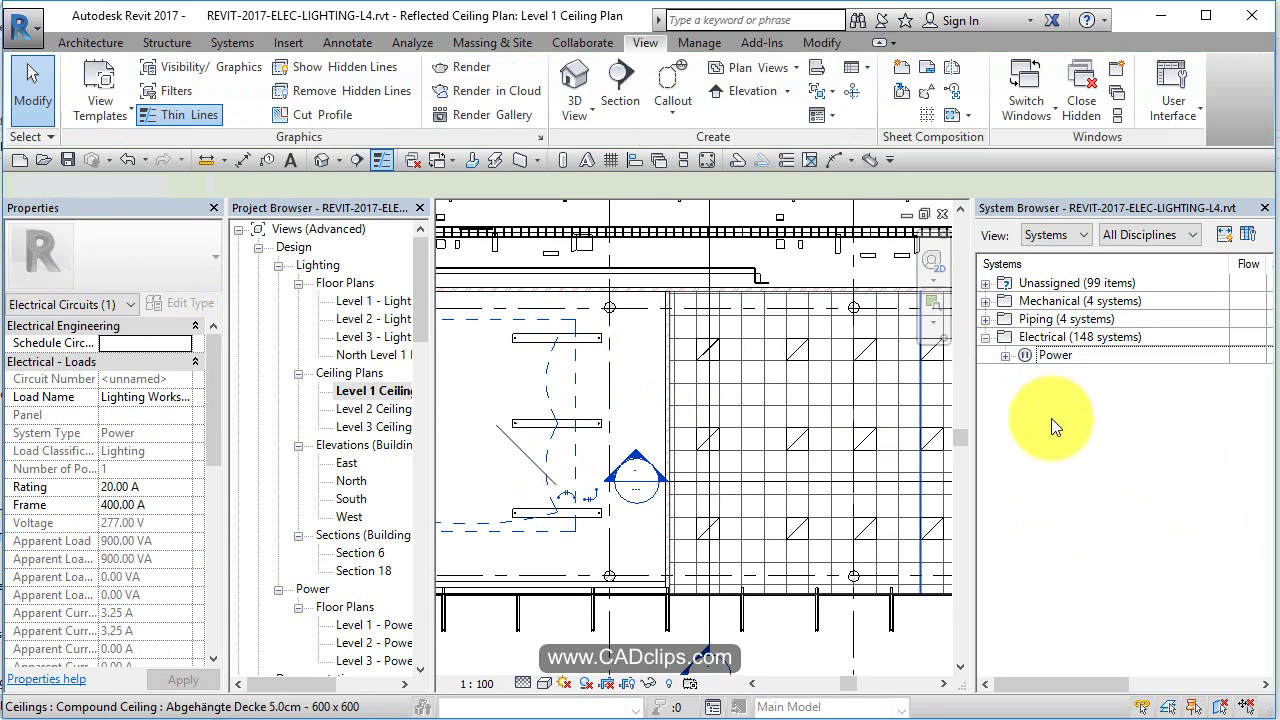
left_click(1005, 356)
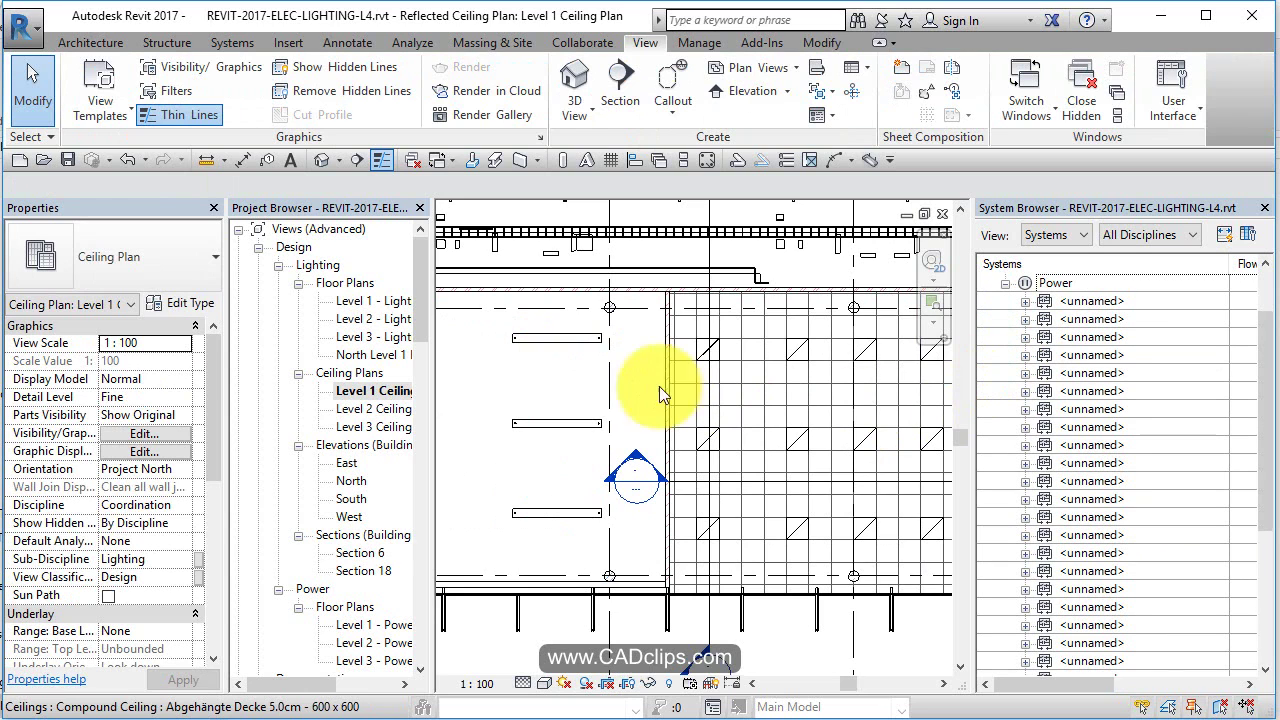
left_click(548, 336)
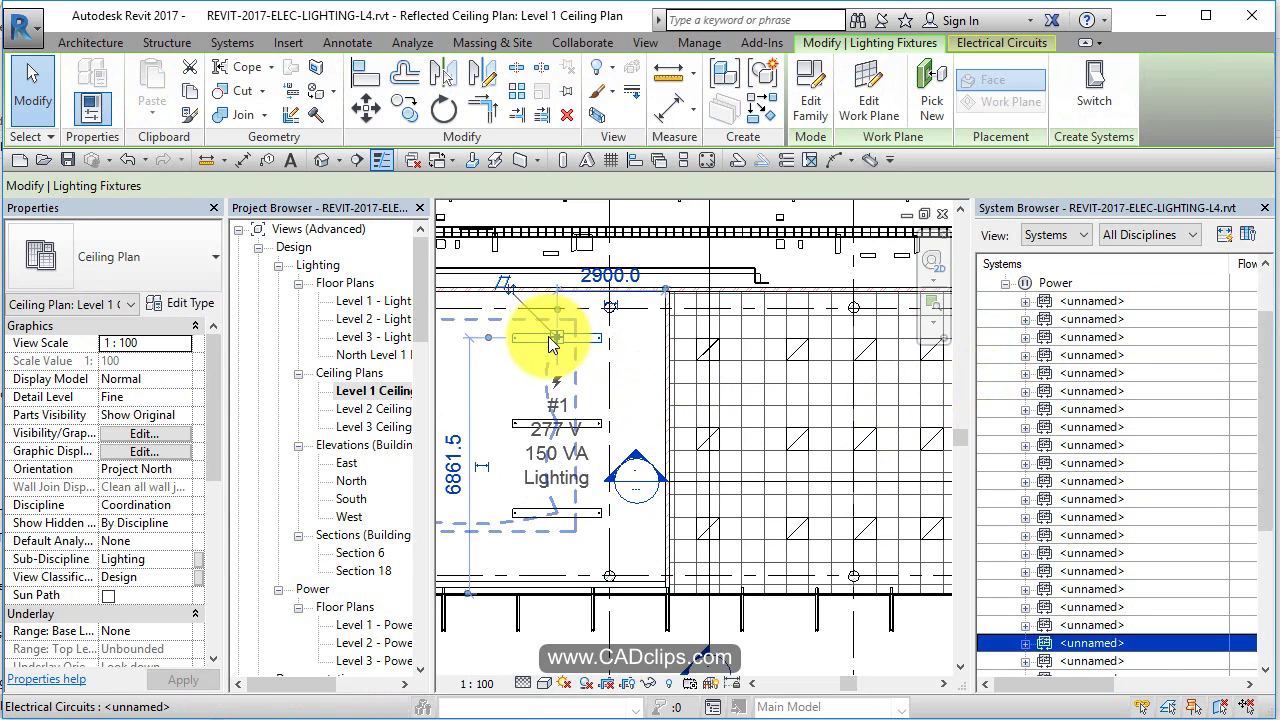
left_click(549, 338)
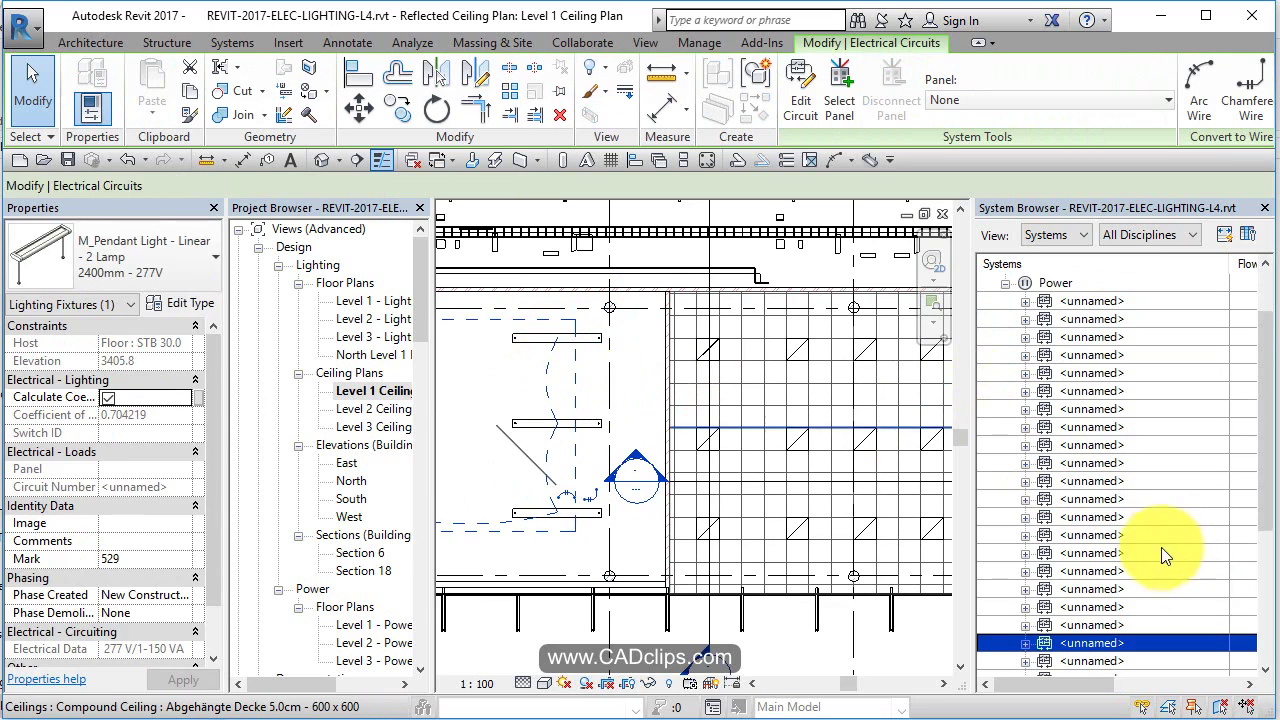
Expand the selected 2400 mm linear pendant circuit in the System Browser and locate its fixtures and the whole circuit in the plan
scroll(1160, 547, "down", 3)
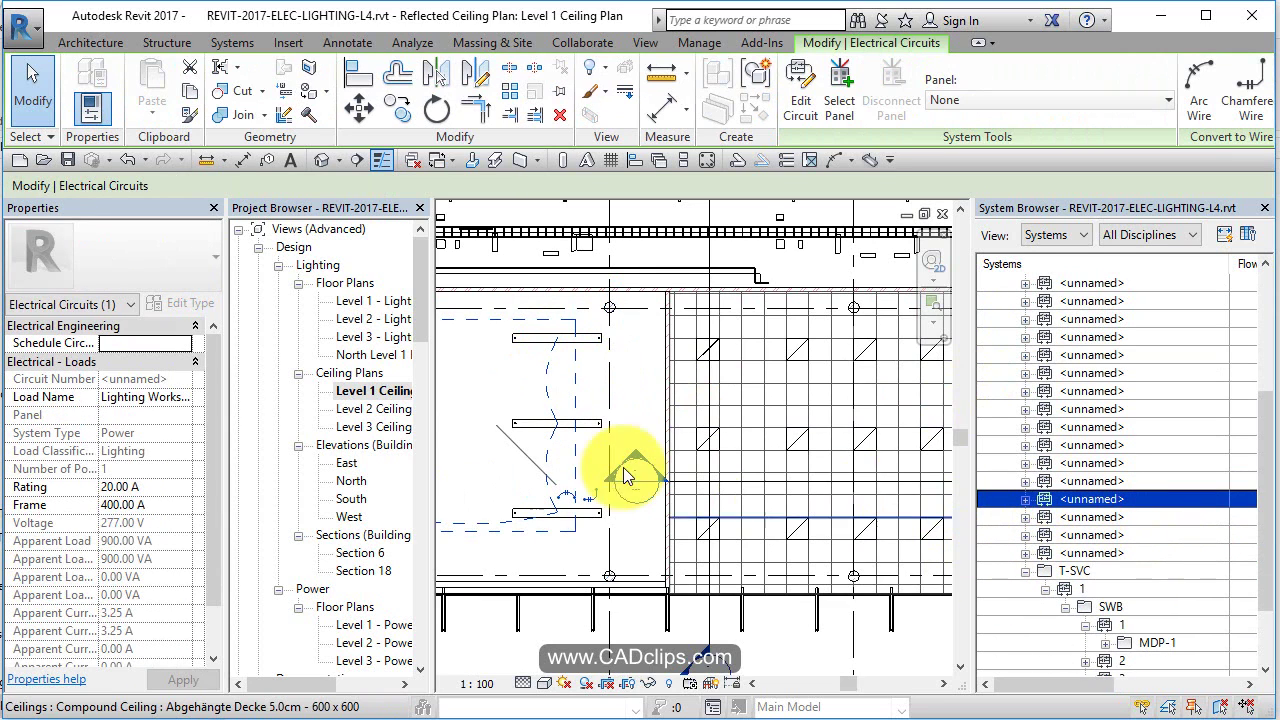
left_click(1025, 499)
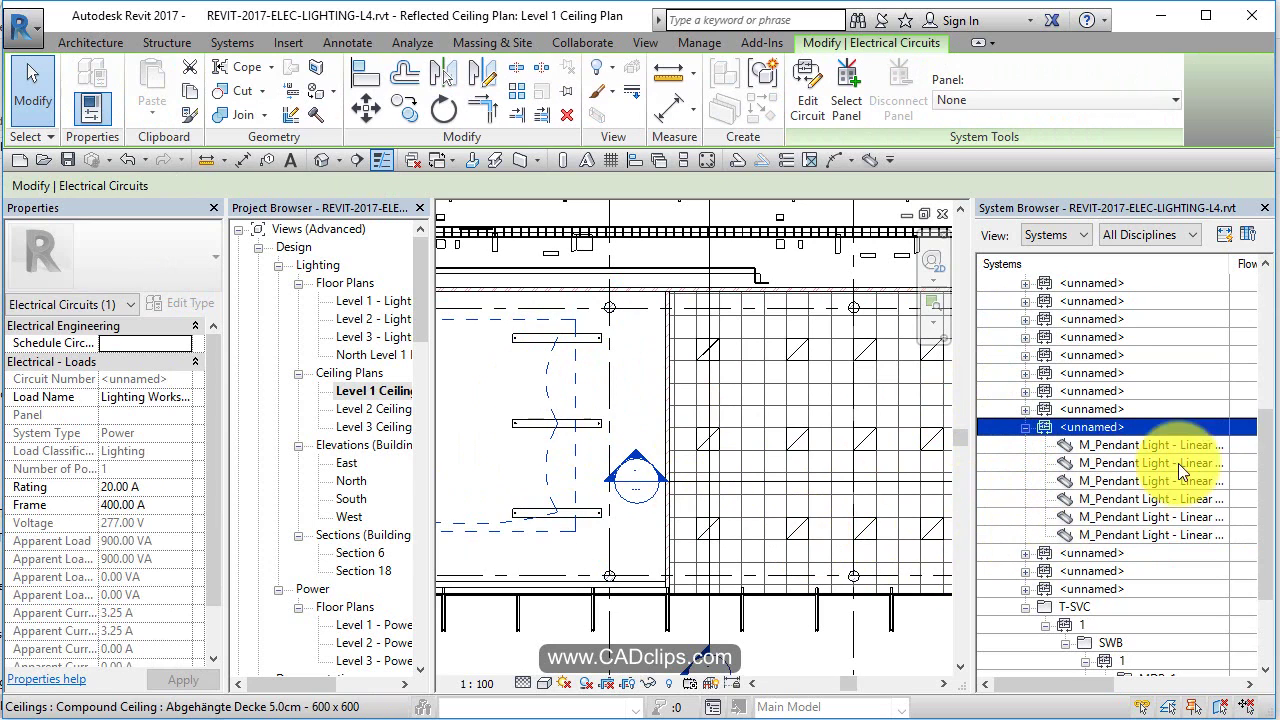
left_click(1182, 449)
scroll(543, 443, "down", 1)
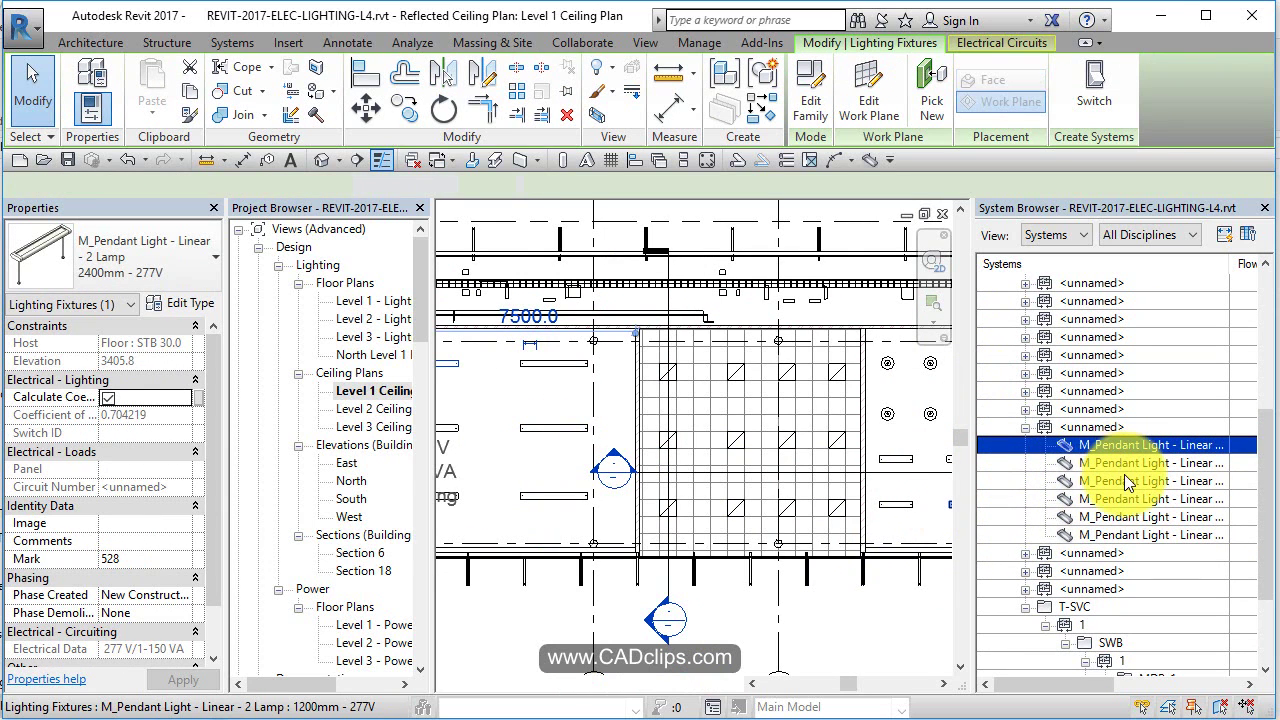
left_click(1124, 464)
middle_click_drag(567, 395, 685, 406)
left_click(578, 475)
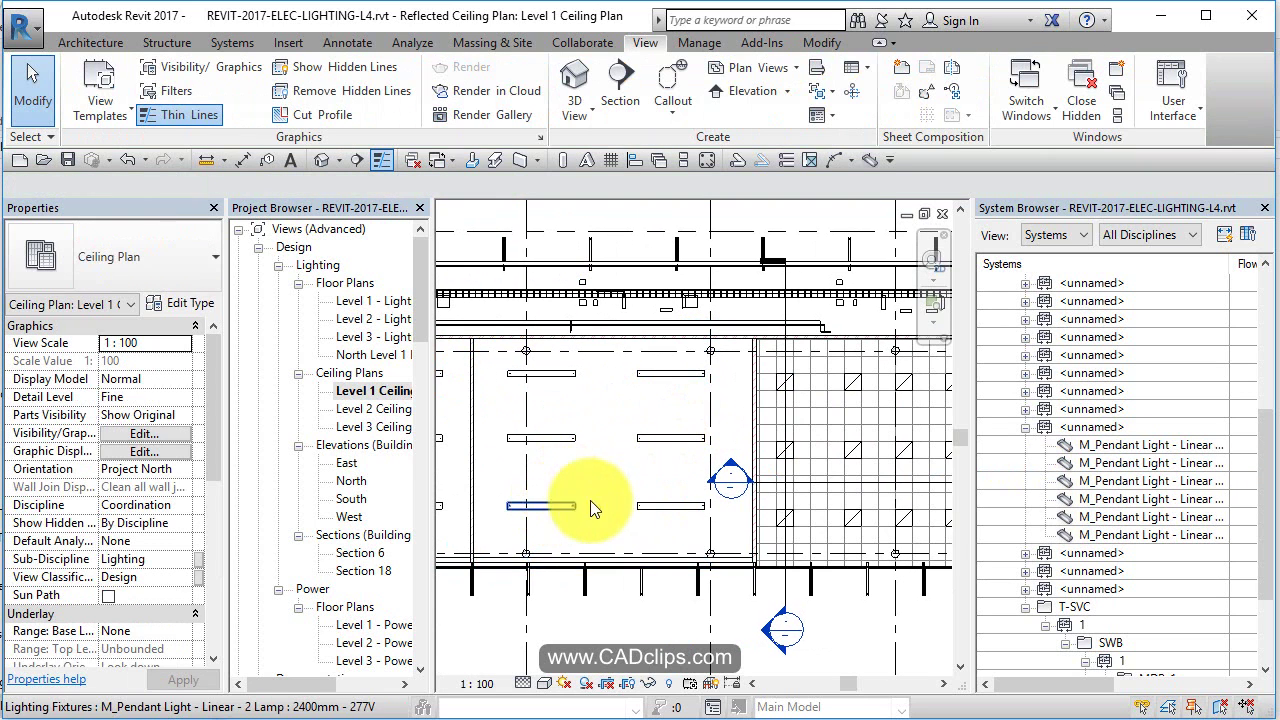
left_click(1145, 517)
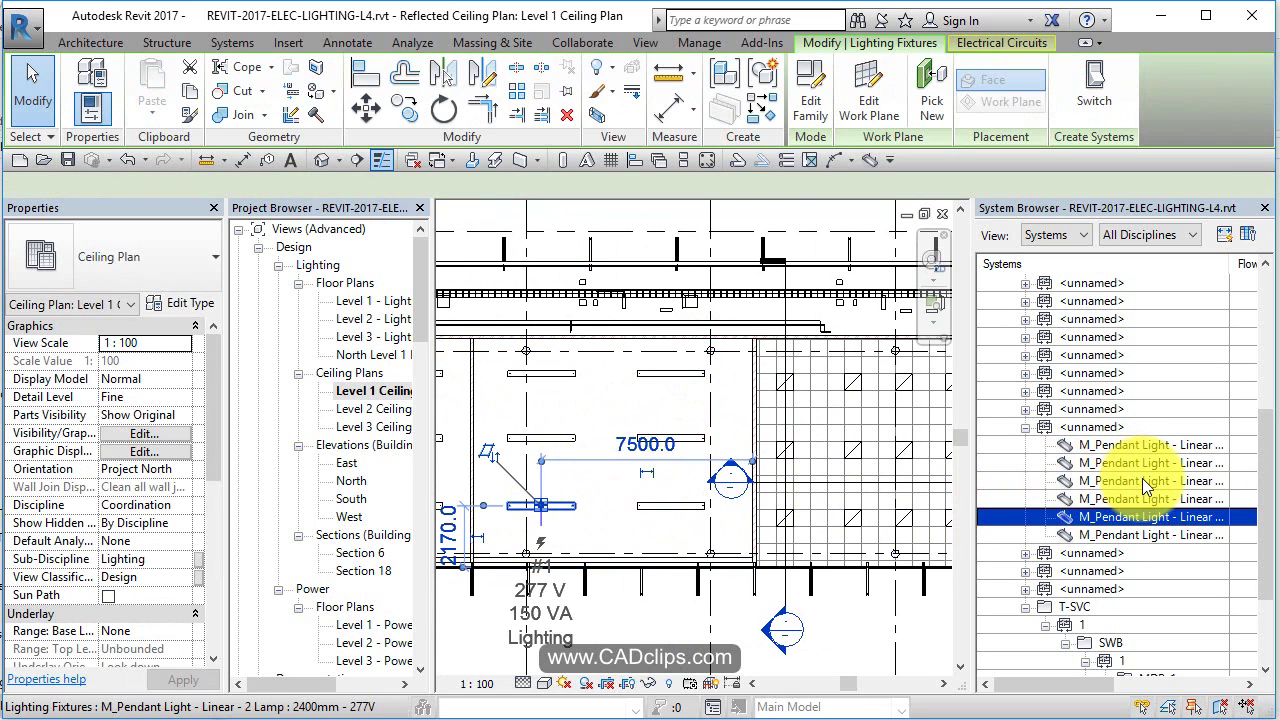
left_click(1127, 427)
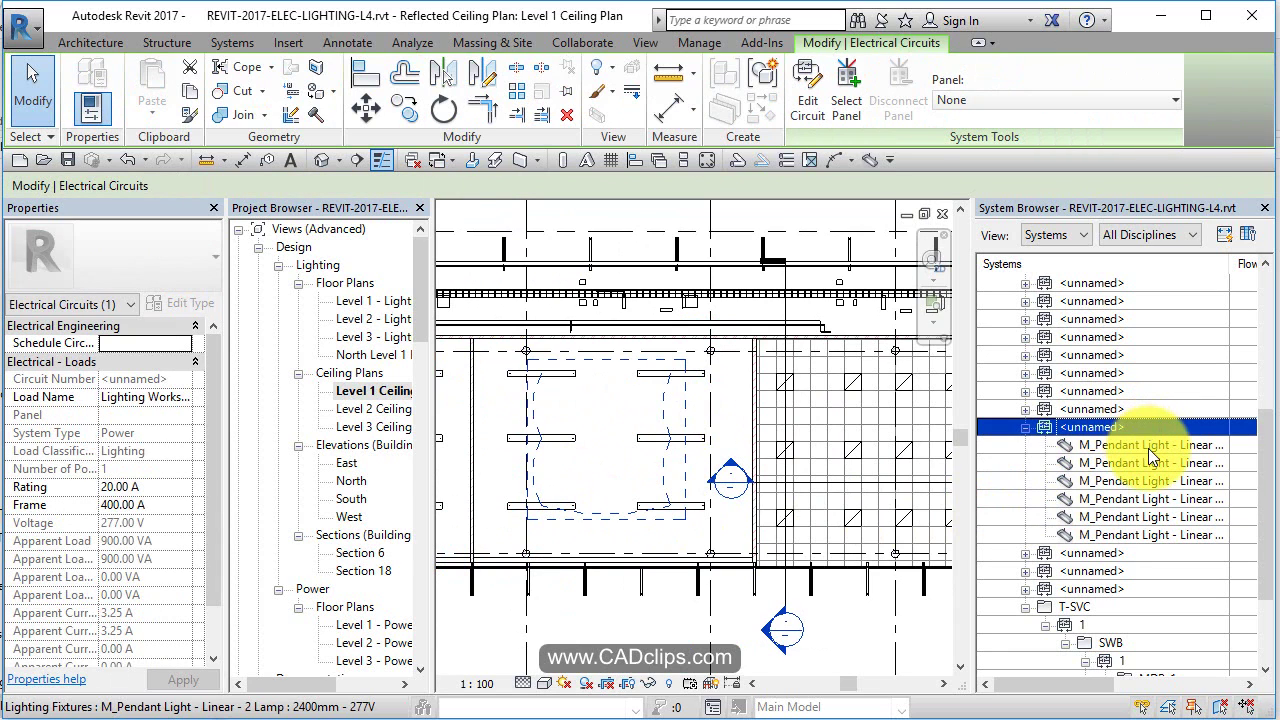
left_click(1148, 448)
key("Escape")
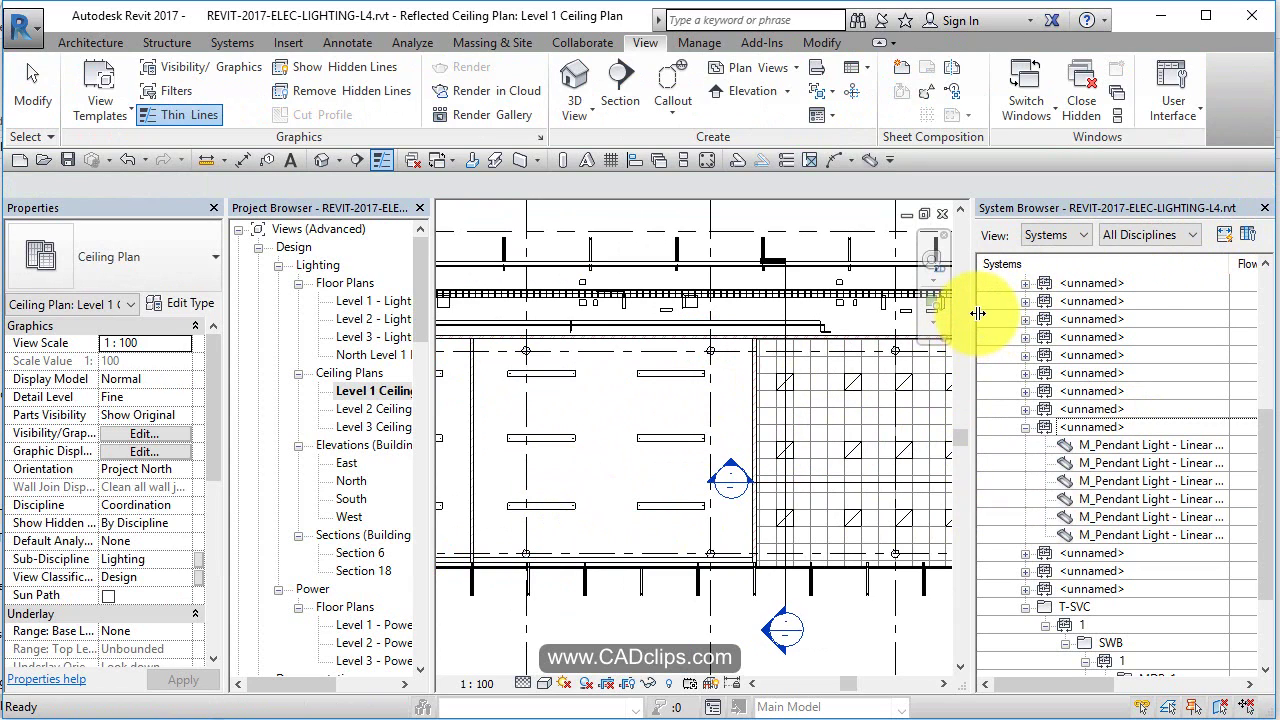
Select the Stock 18 disk pendant, Stock 18 linear pendant and recessed light circuits in the plan to locate each in the System Browser
left_click_drag(998, 314, 1090, 341)
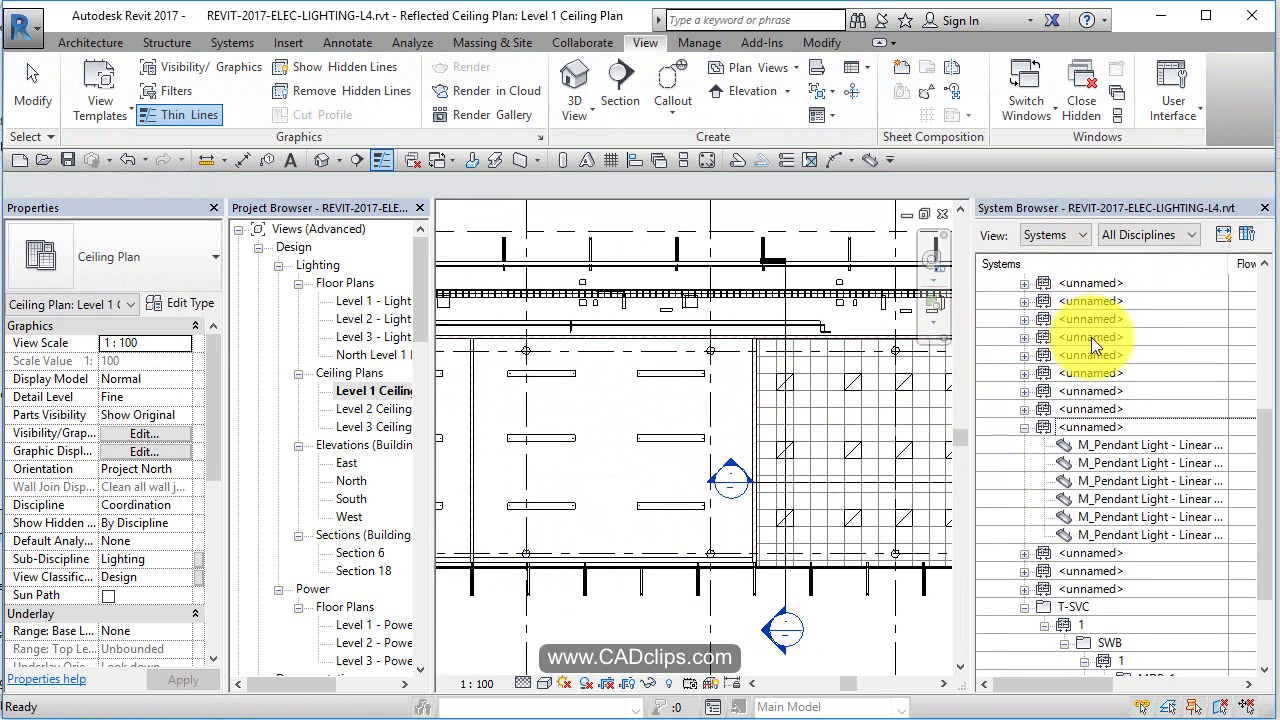
scroll(639, 451, "down", 2)
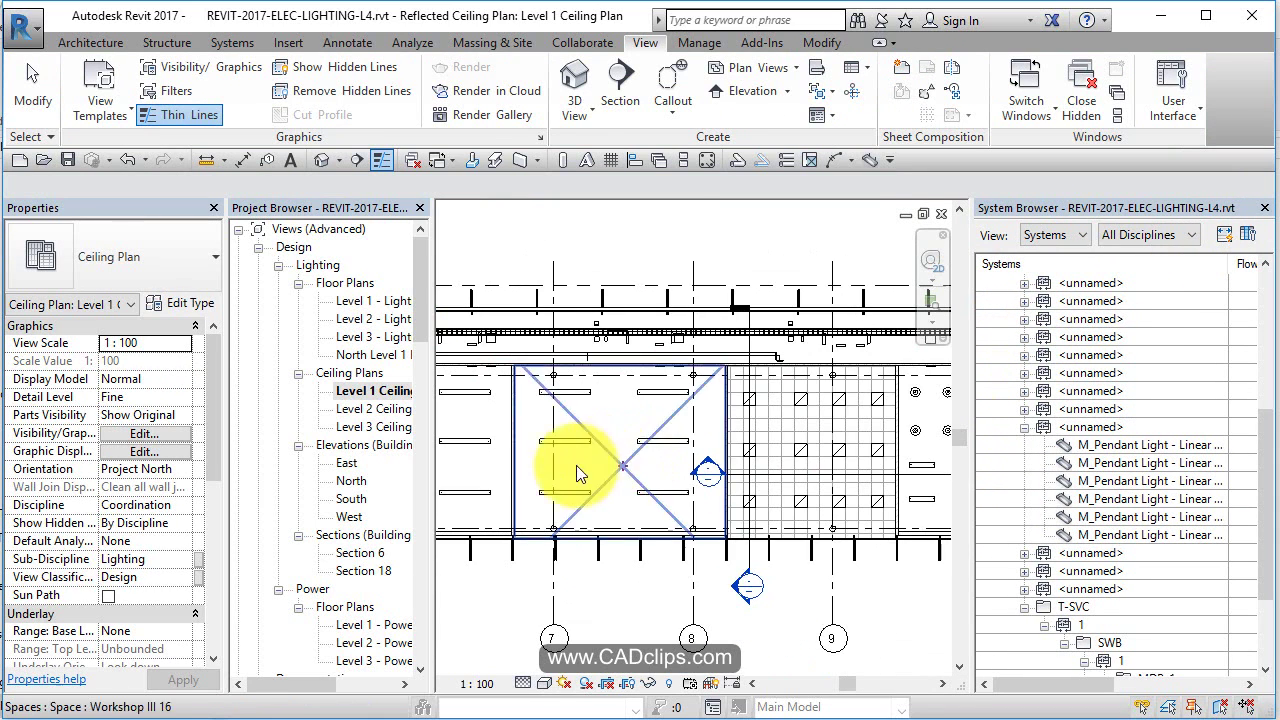
middle_click_drag(514, 457, 458, 488)
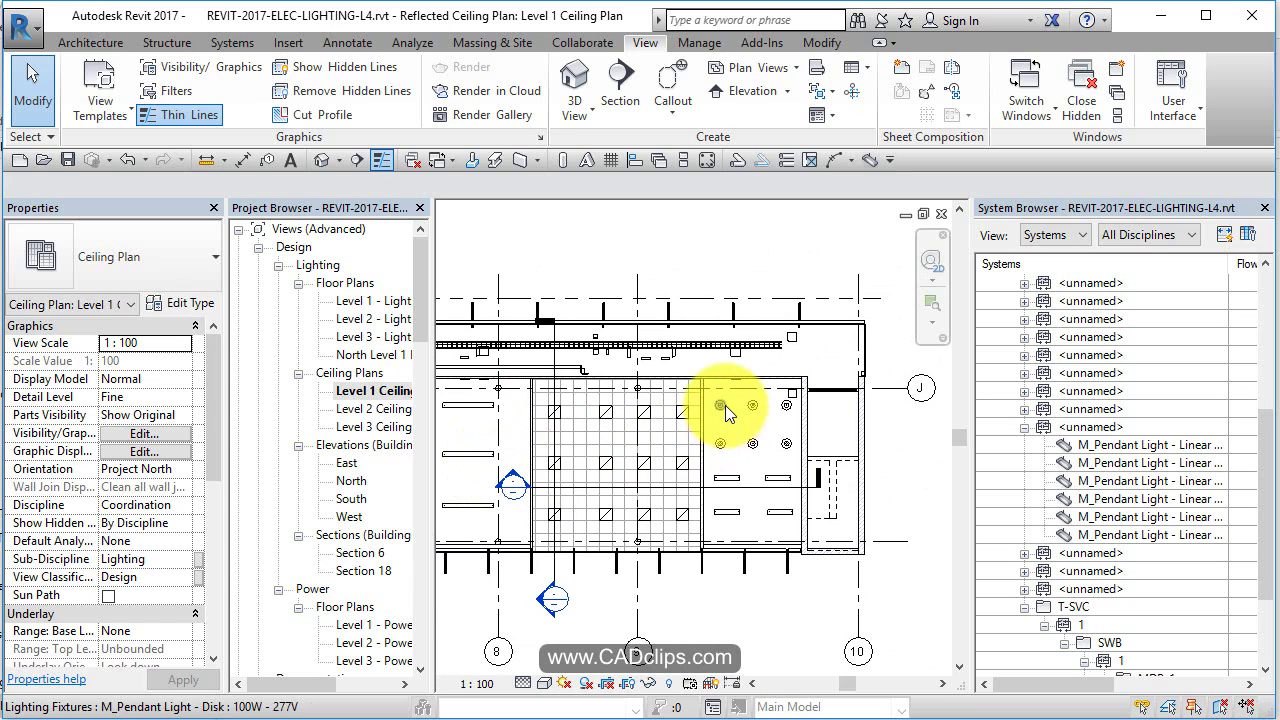
key("Tab")
left_click(725, 405)
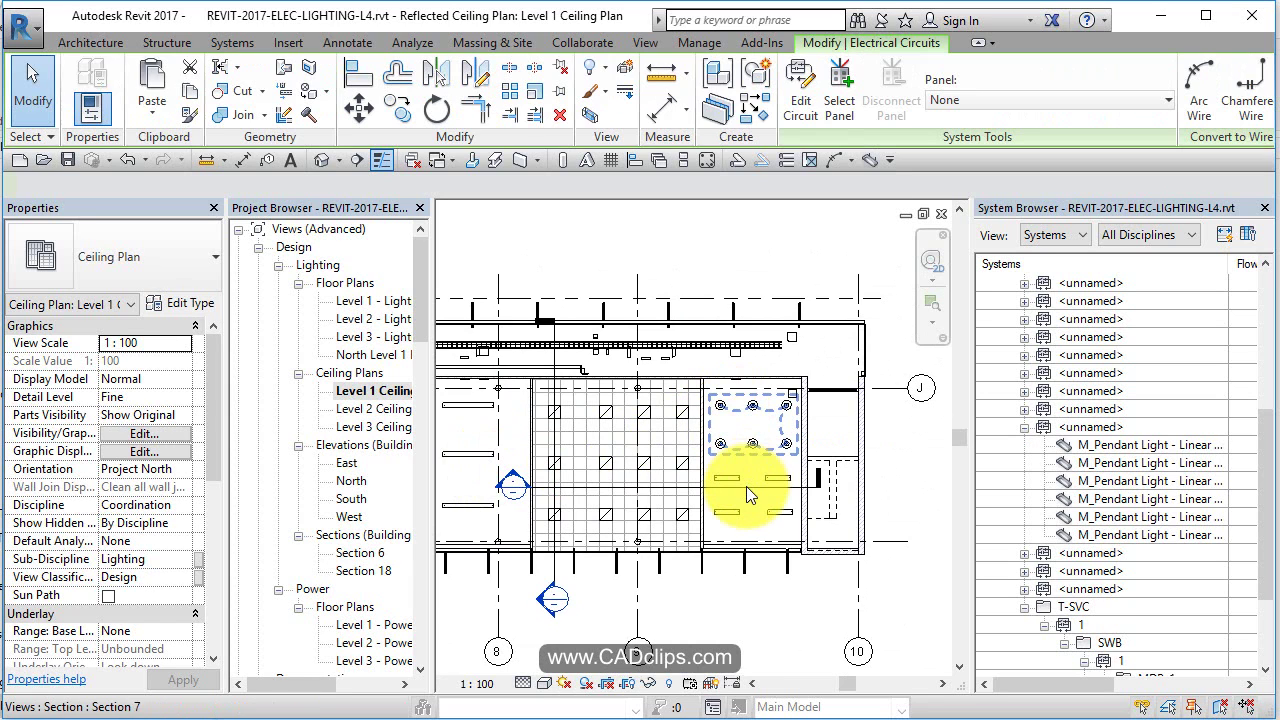
key("Tab")
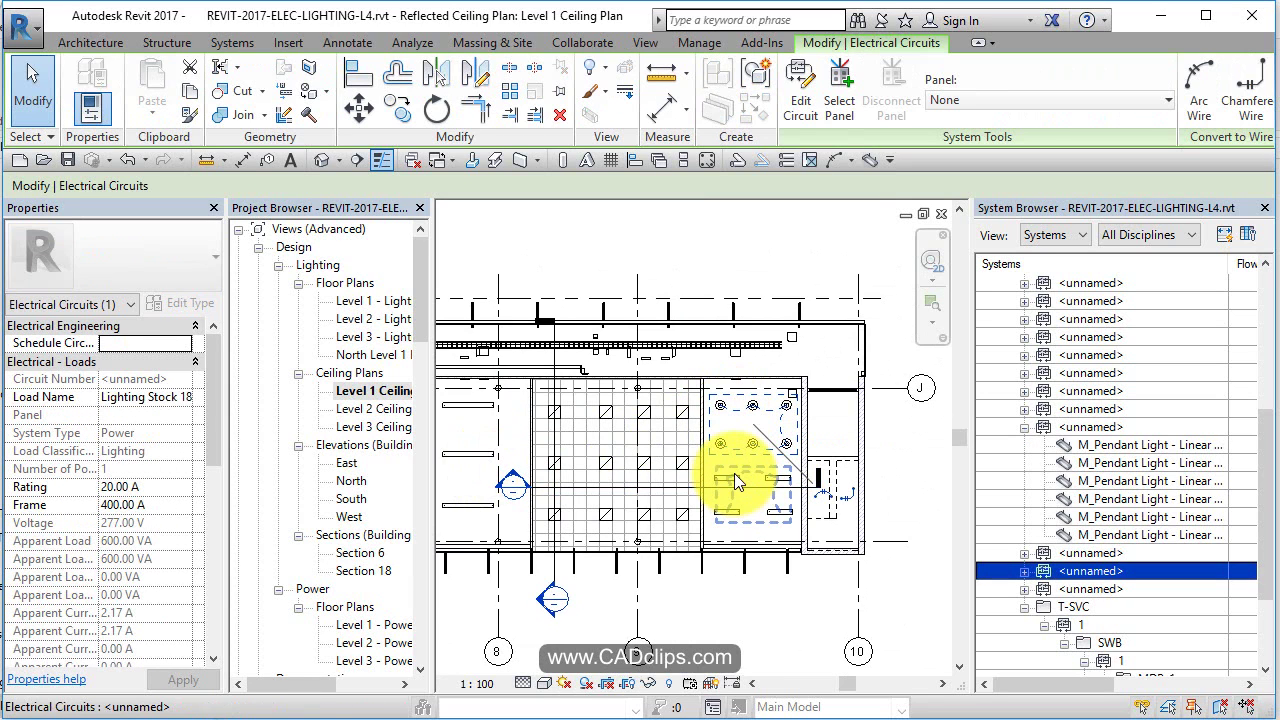
left_click(734, 473)
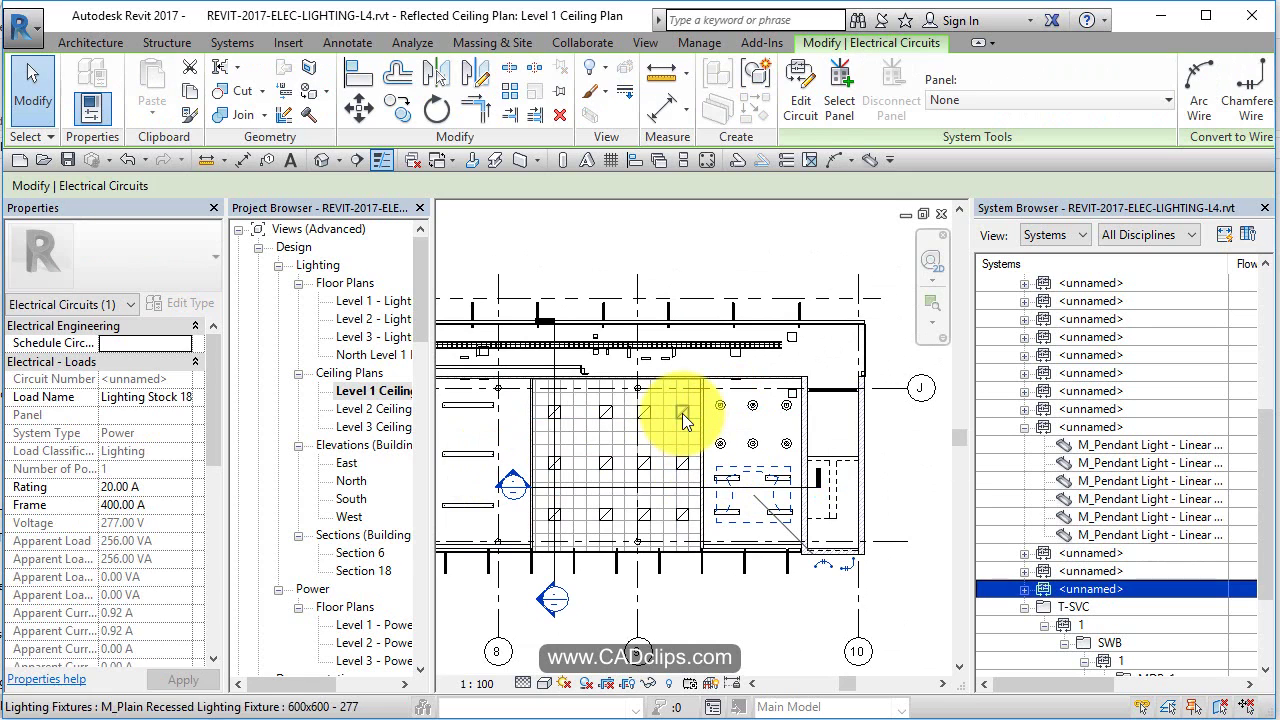
key("Tab")
left_click(682, 413)
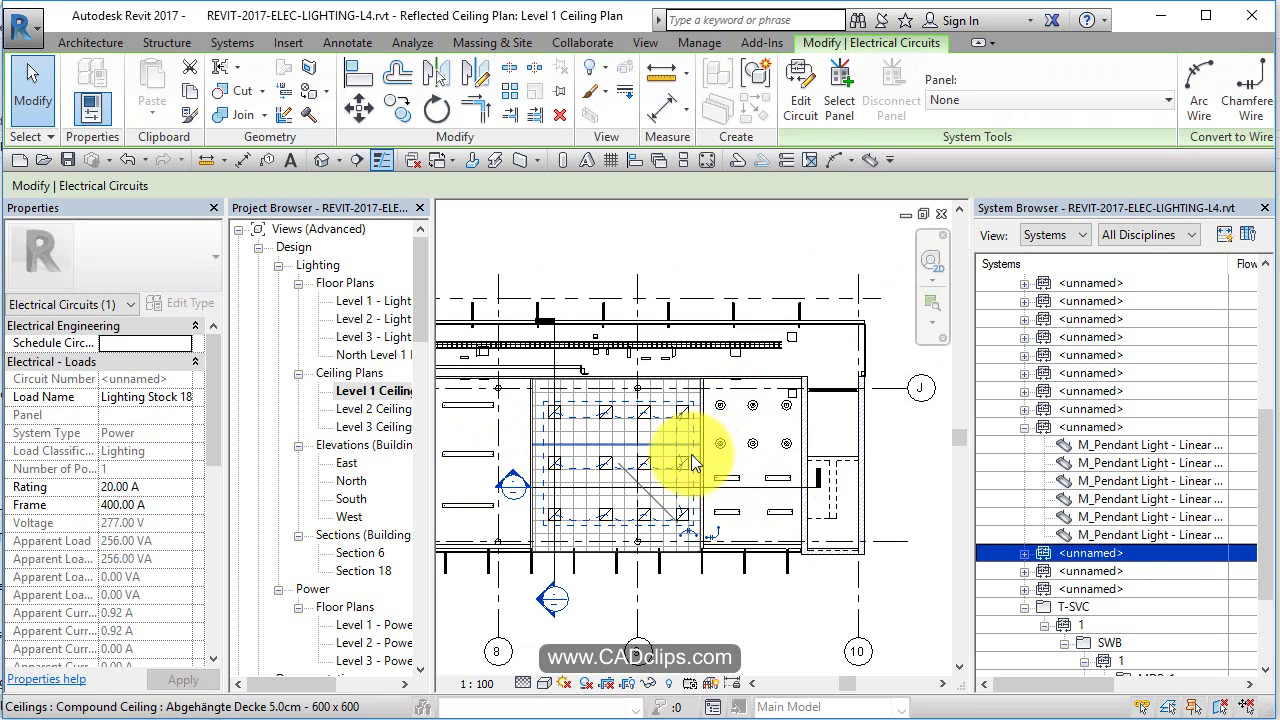
Edit the recessed light circuit and remove the three fixtures in the column nearest the disk pendants
scroll(690, 454, "up", 2)
middle_click_drag(776, 474, 845, 467)
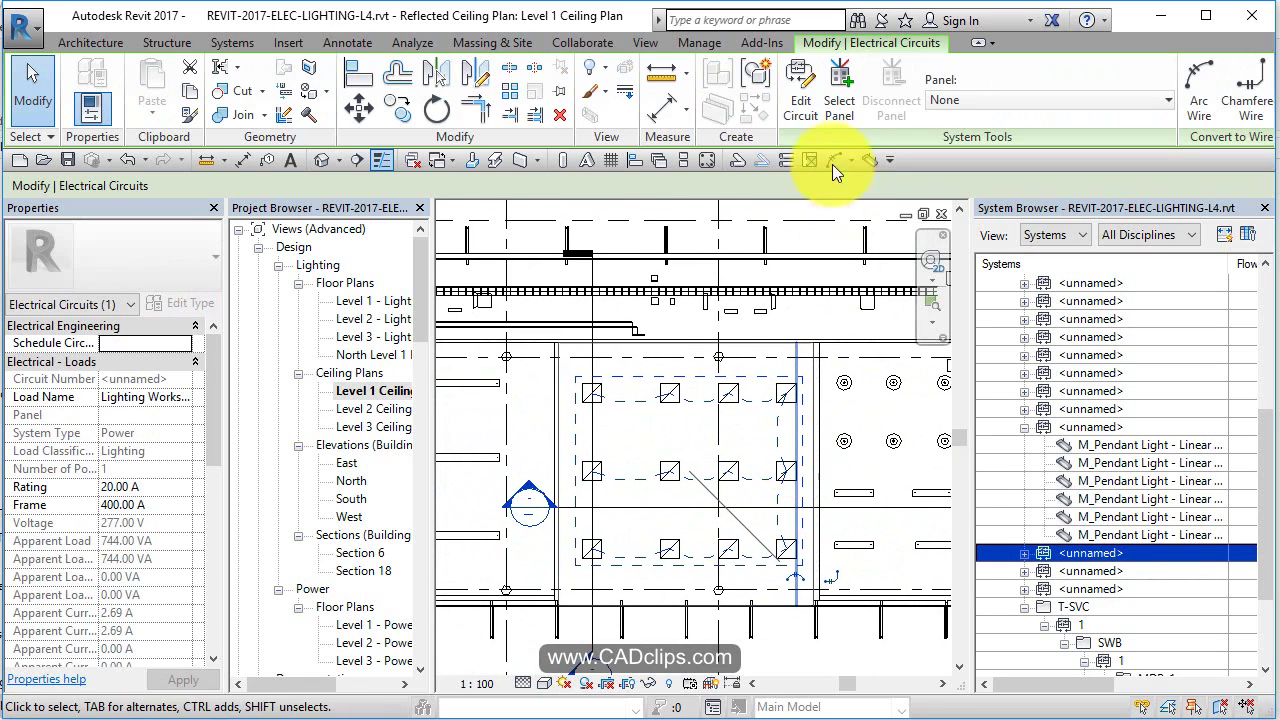
left_click(800, 100)
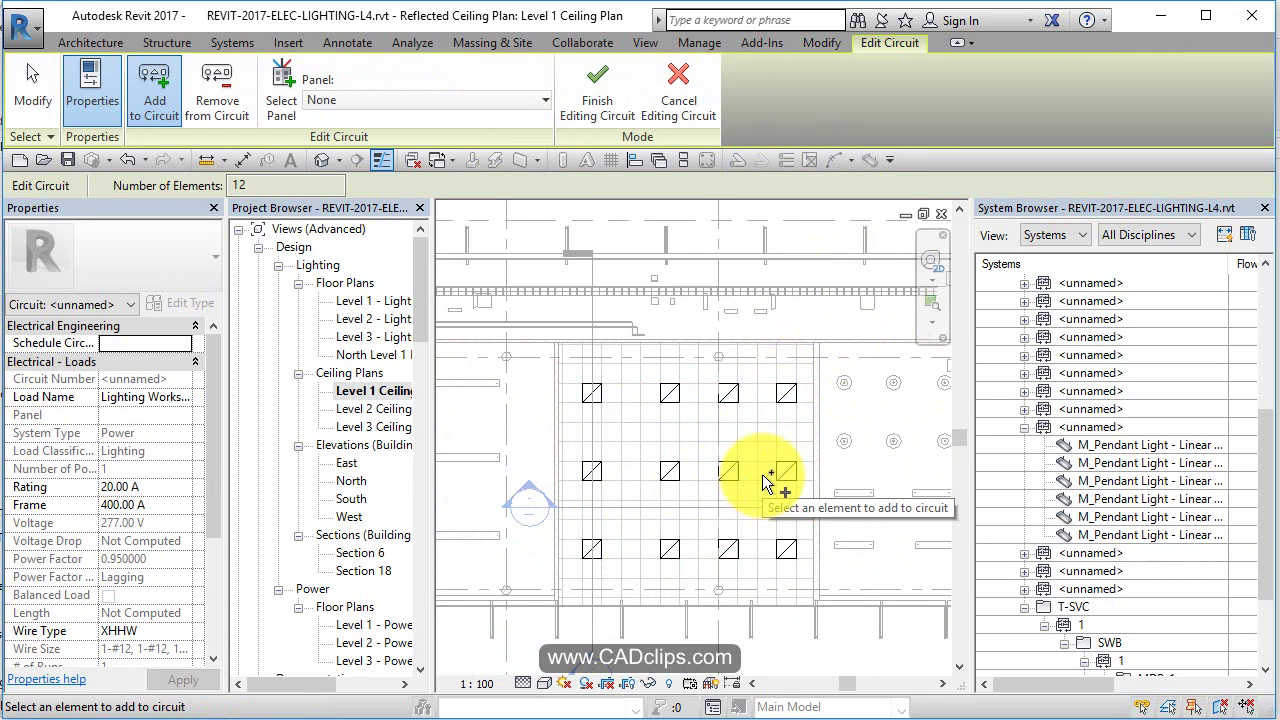
left_click(217, 105)
left_click(779, 389)
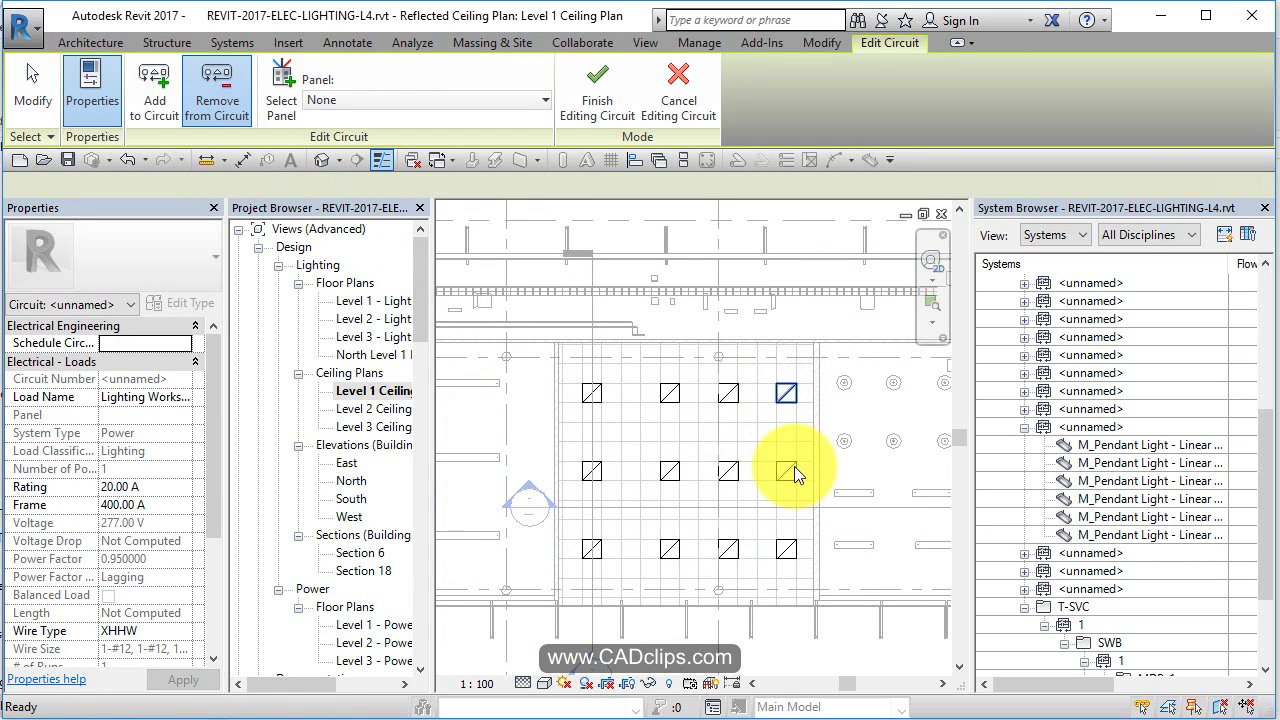
left_click(790, 468)
left_click(785, 550)
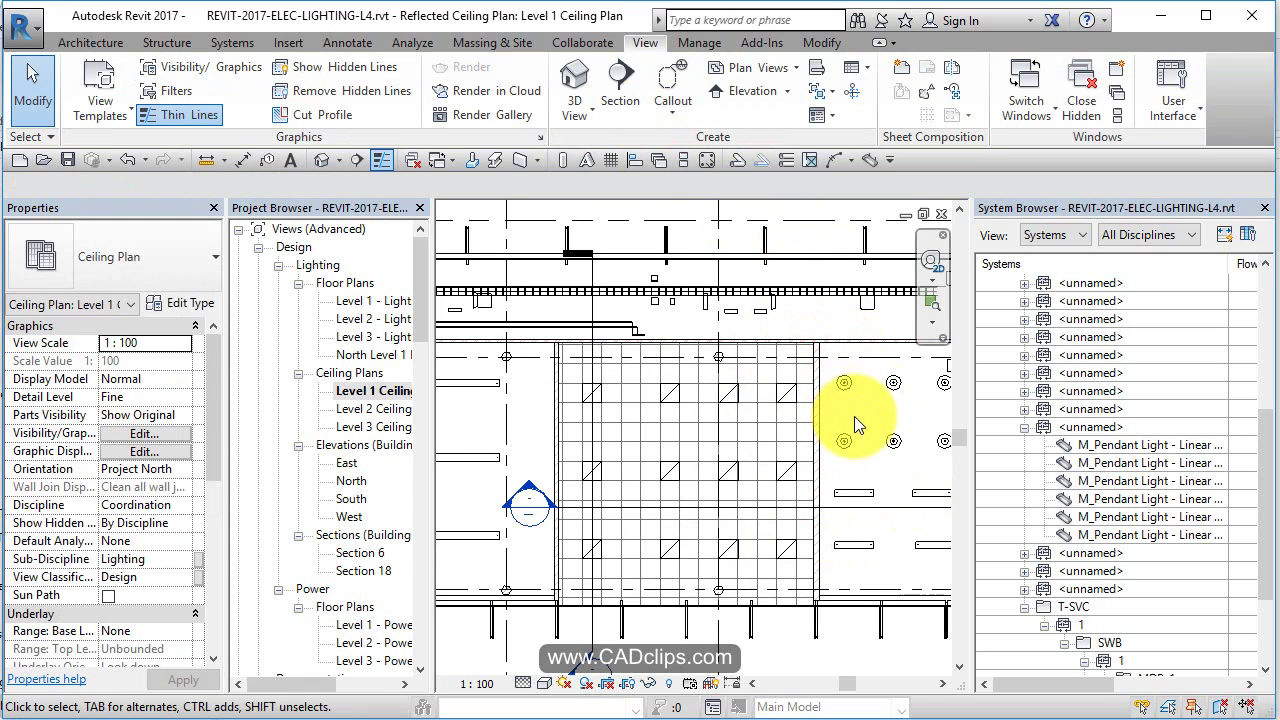
Check the extent of the reduced recessed light circuit and the circuit properties of the upper fixture removed from it
key("Tab")
key("Tab")
left_click(728, 396)
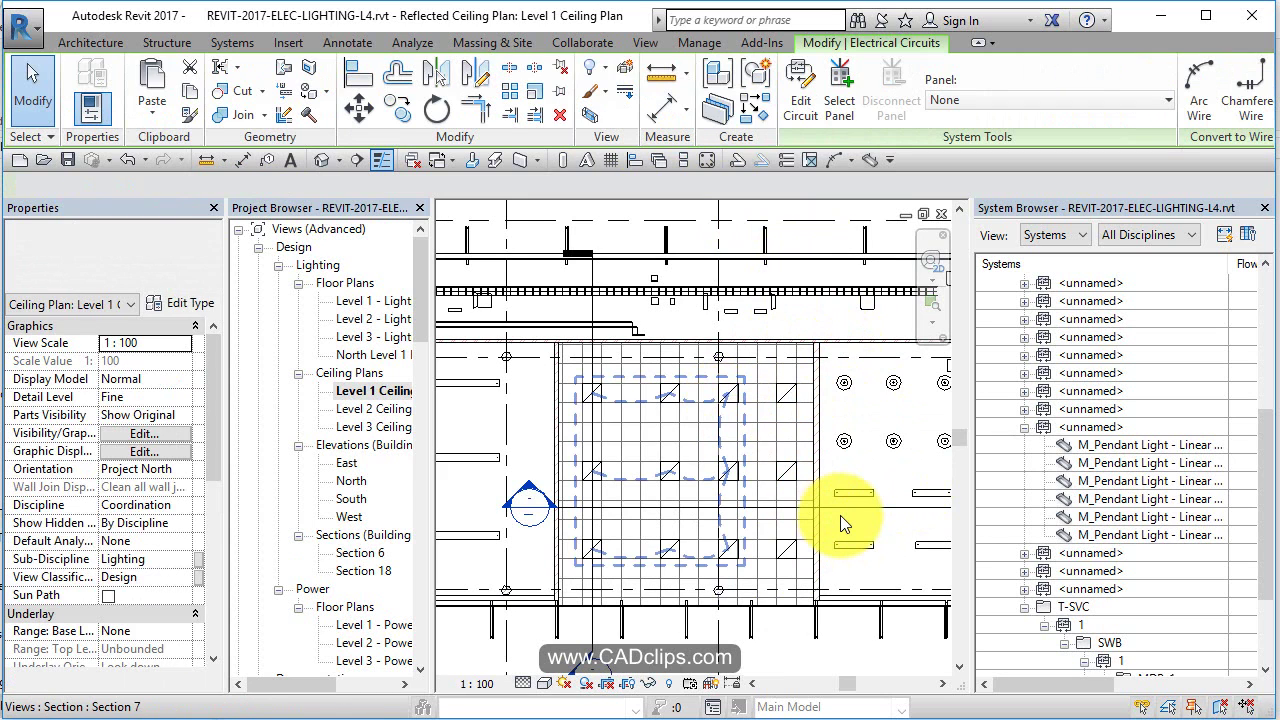
key("Escape")
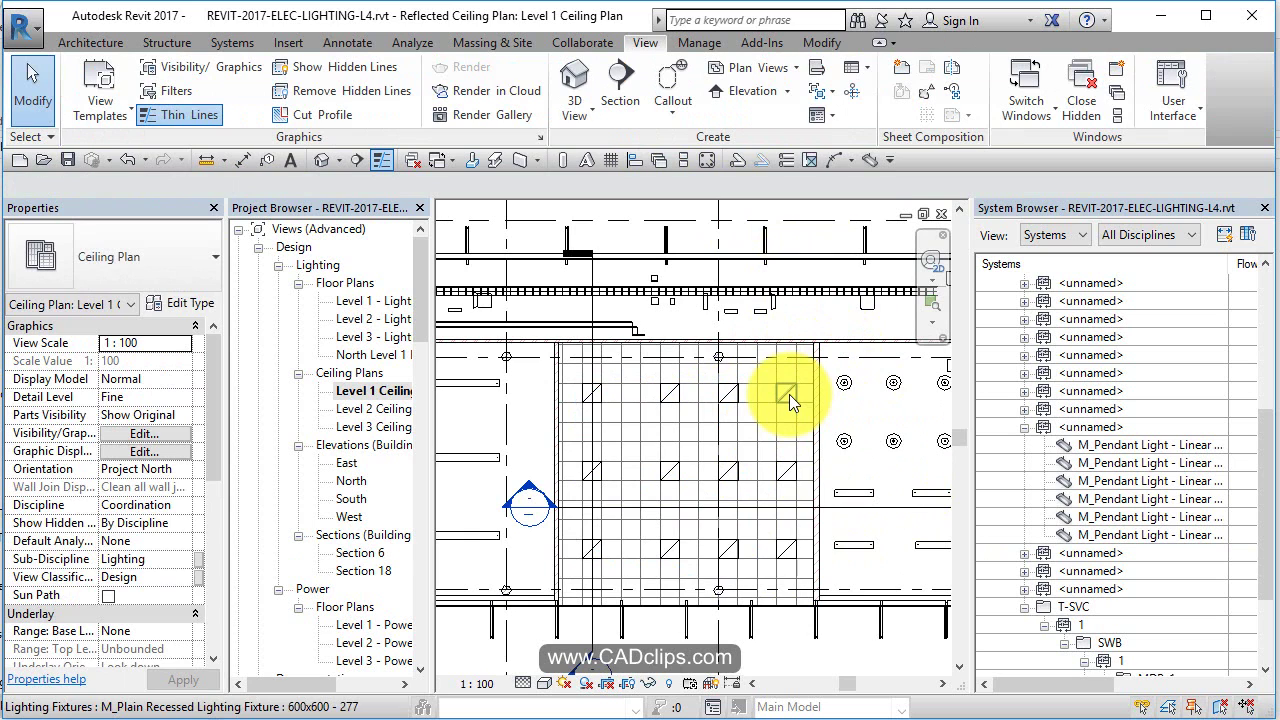
left_click(789, 394)
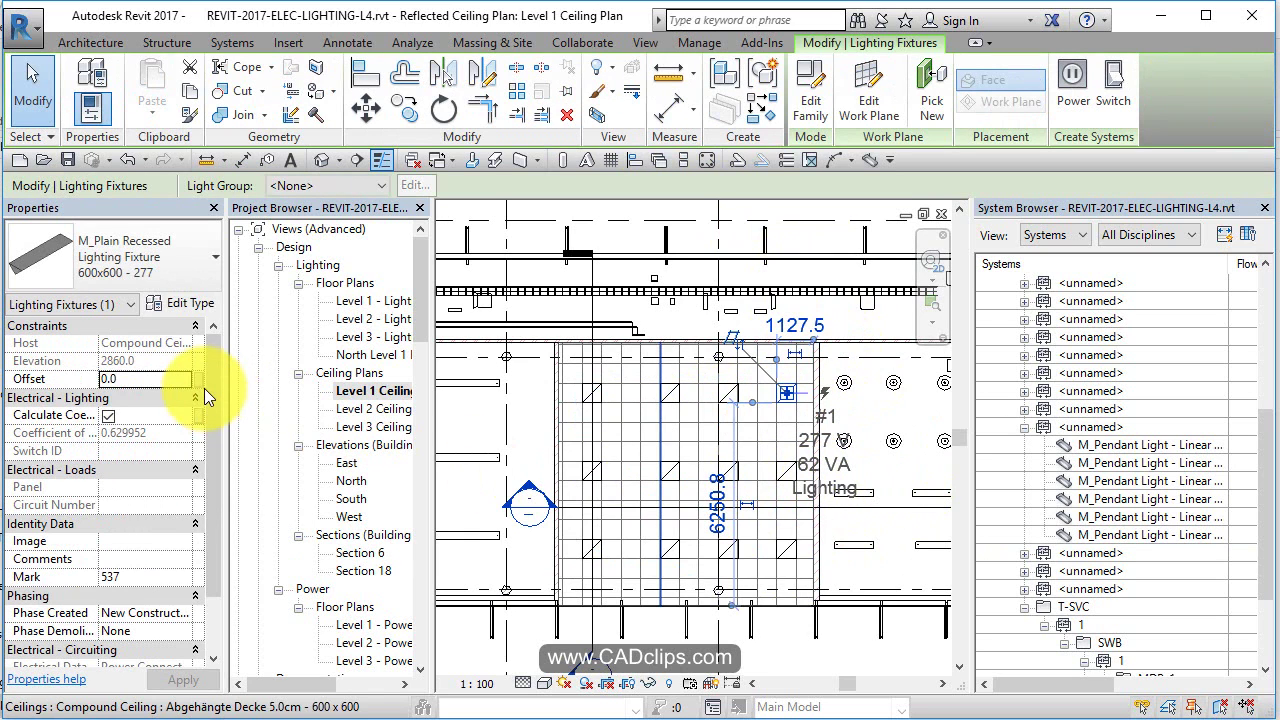
key("Escape")
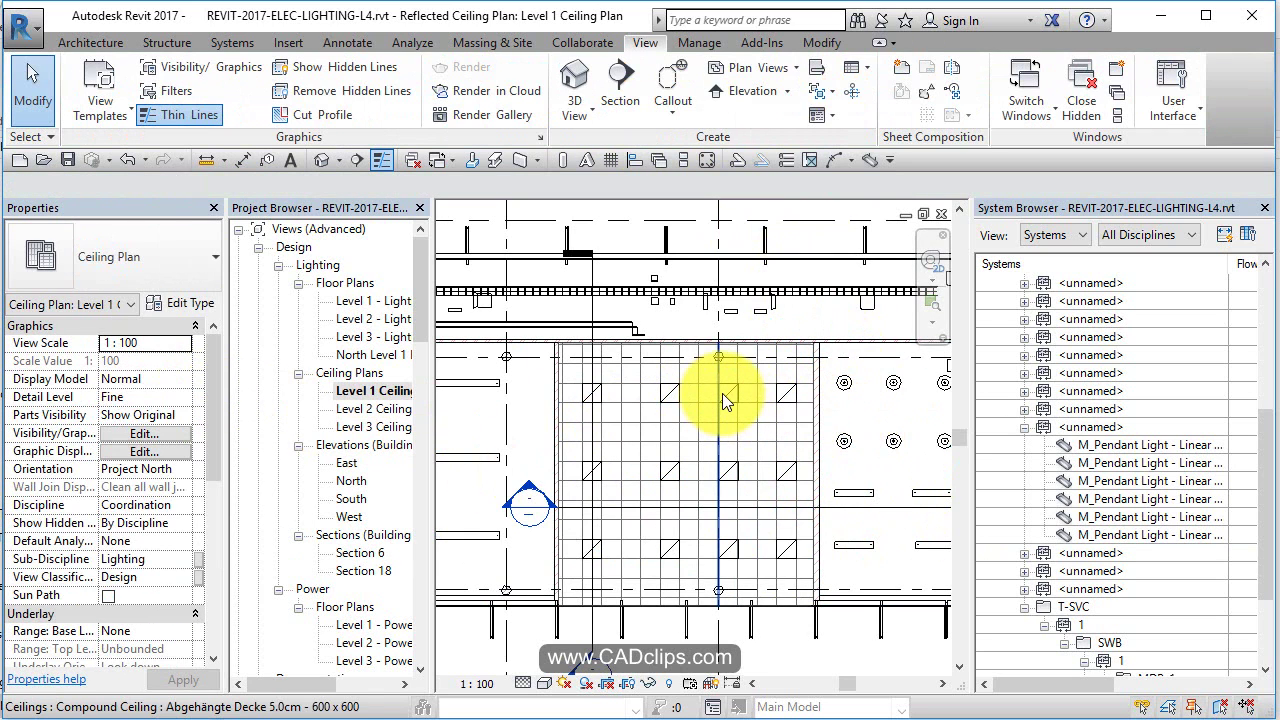
Edit the recessed light circuit and add the three fixtures nearest the disk pendants back to it
key("Tab")
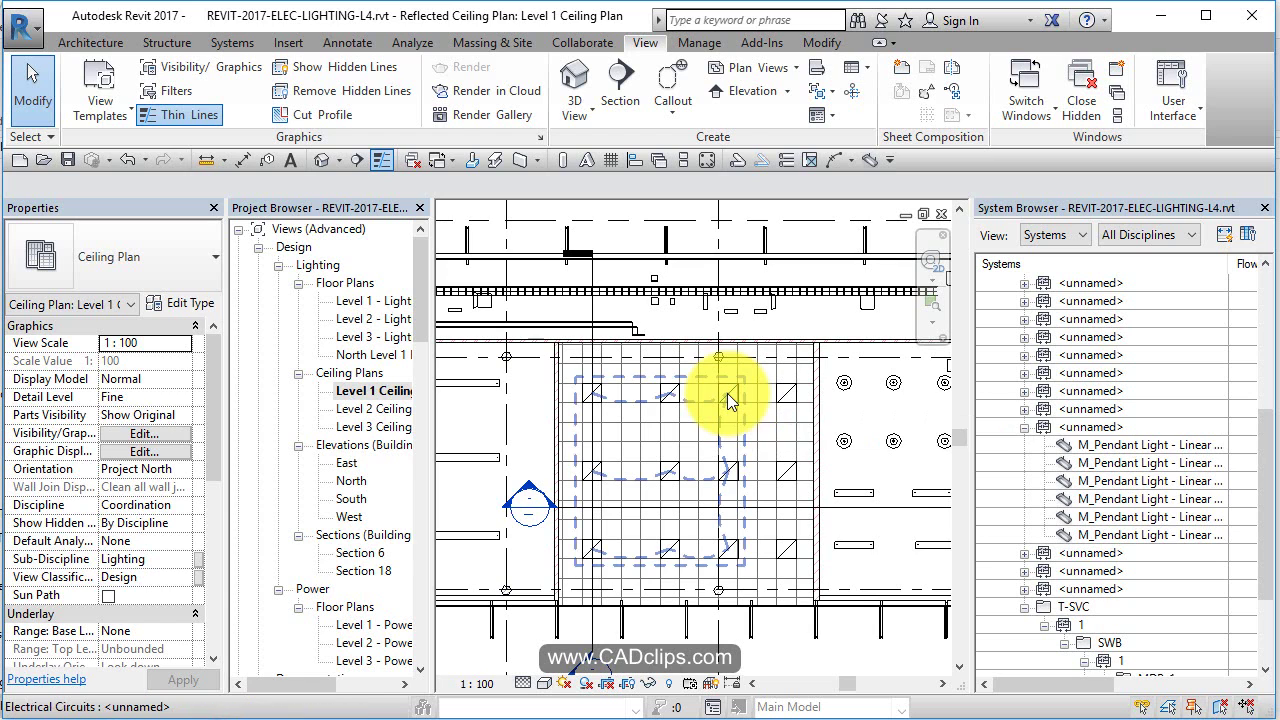
left_click(727, 393)
left_click(805, 96)
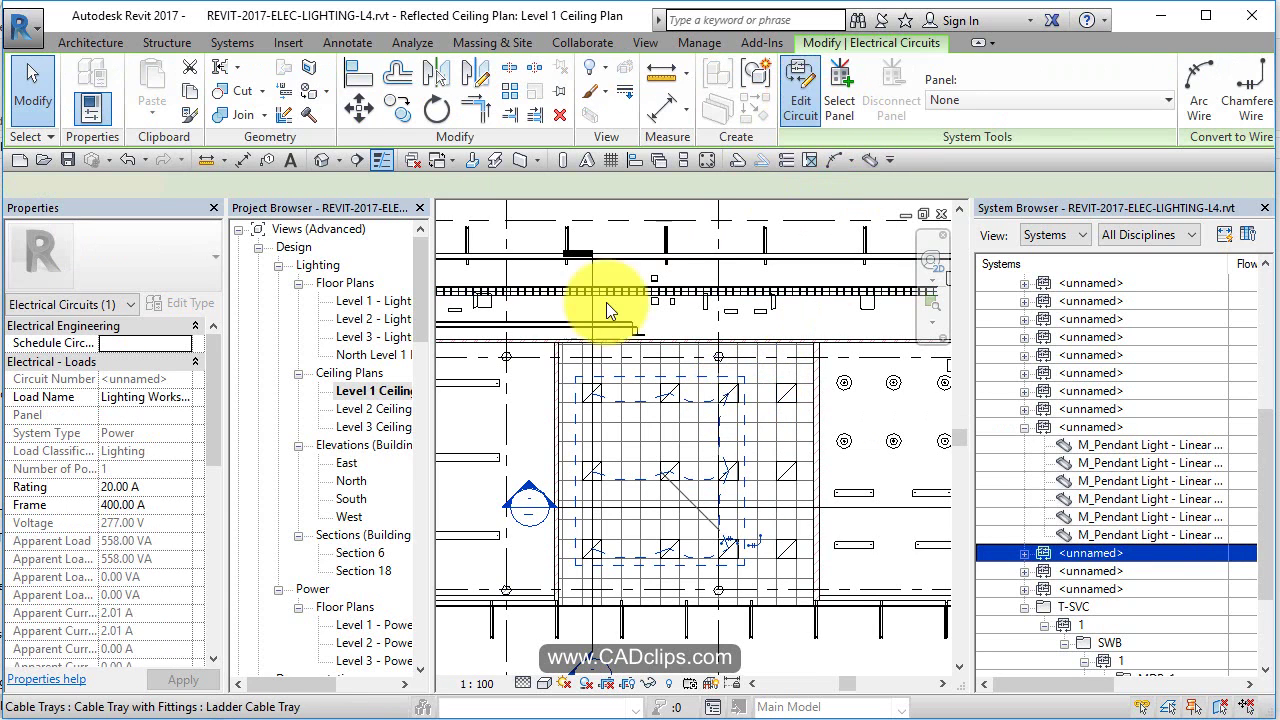
left_click(429, 99)
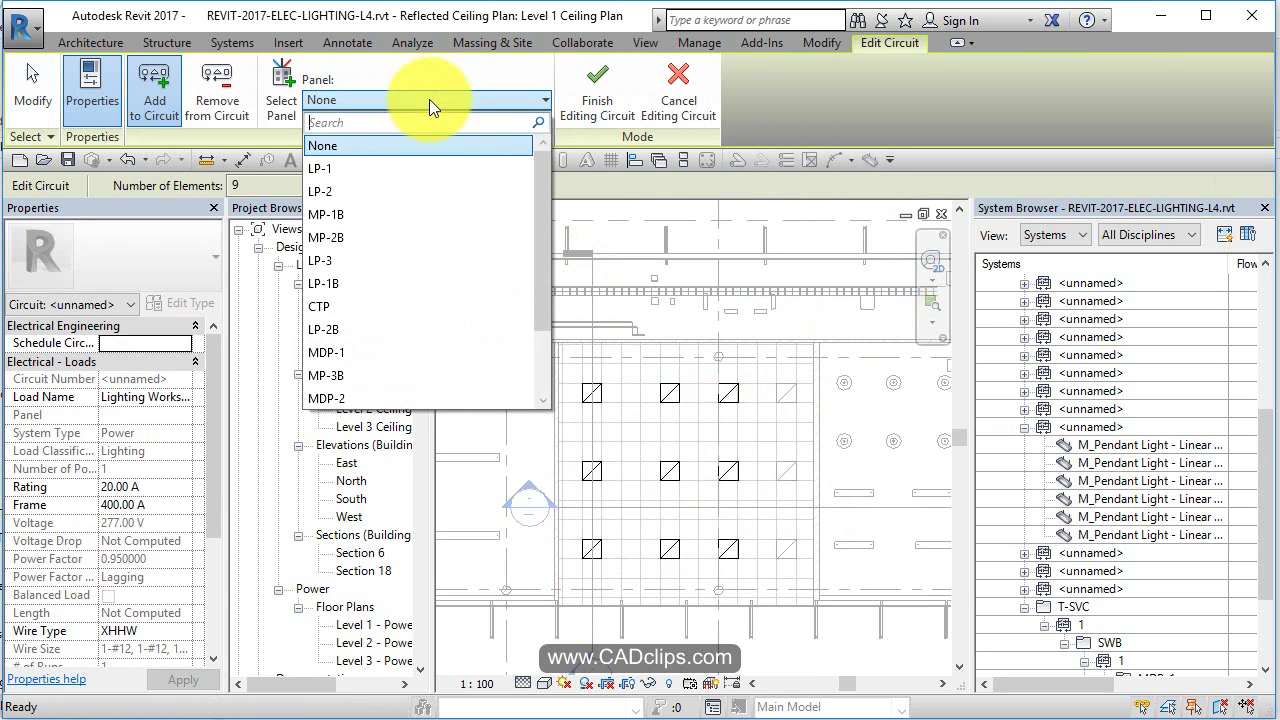
left_click(416, 67)
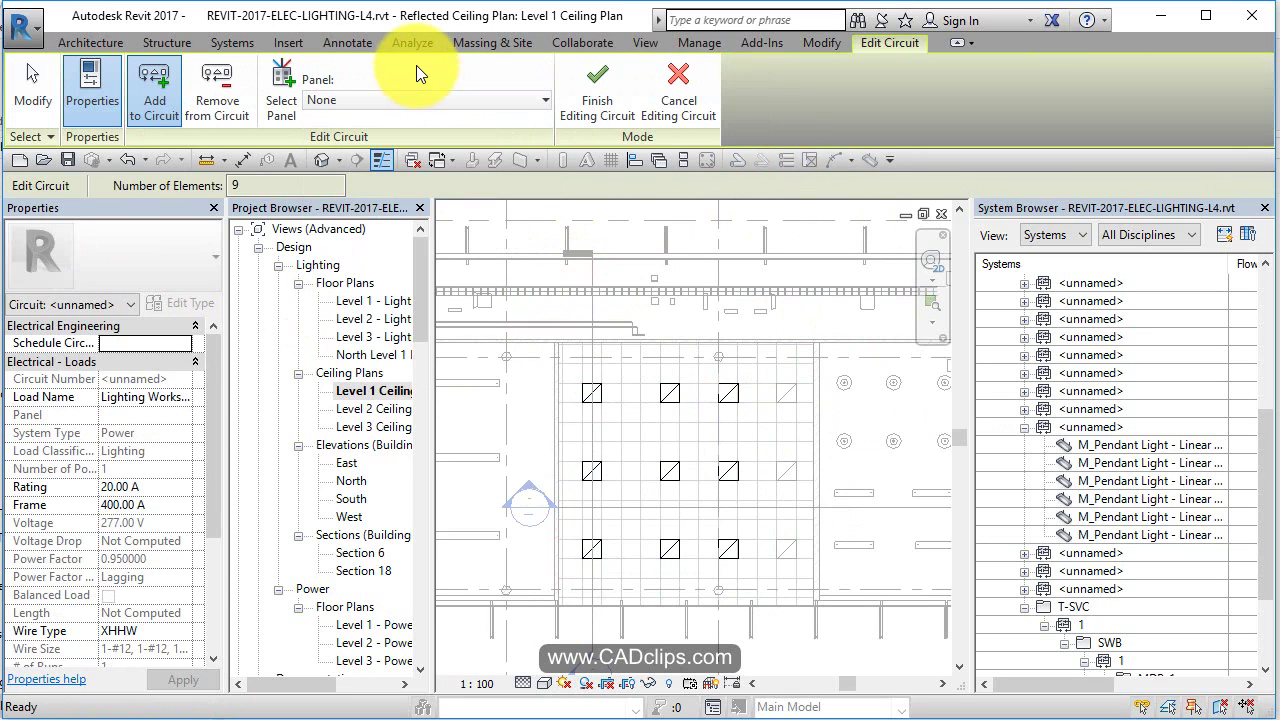
left_click(157, 80)
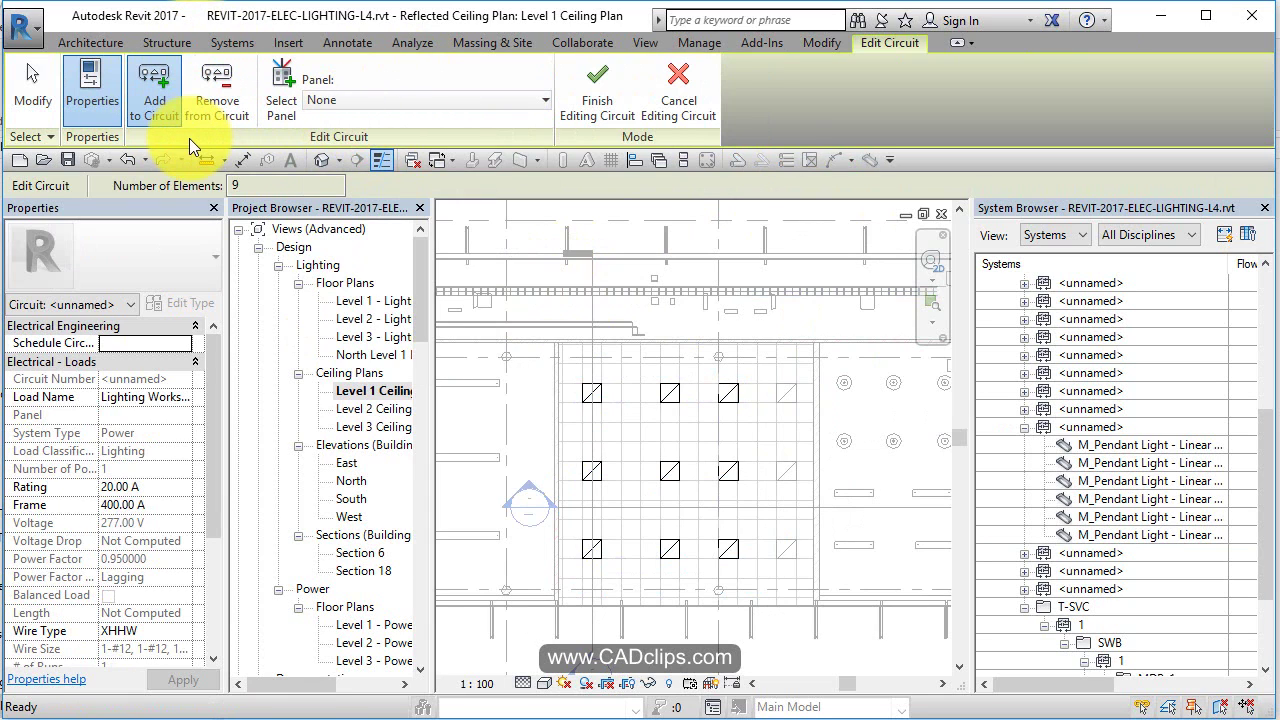
left_click(788, 392)
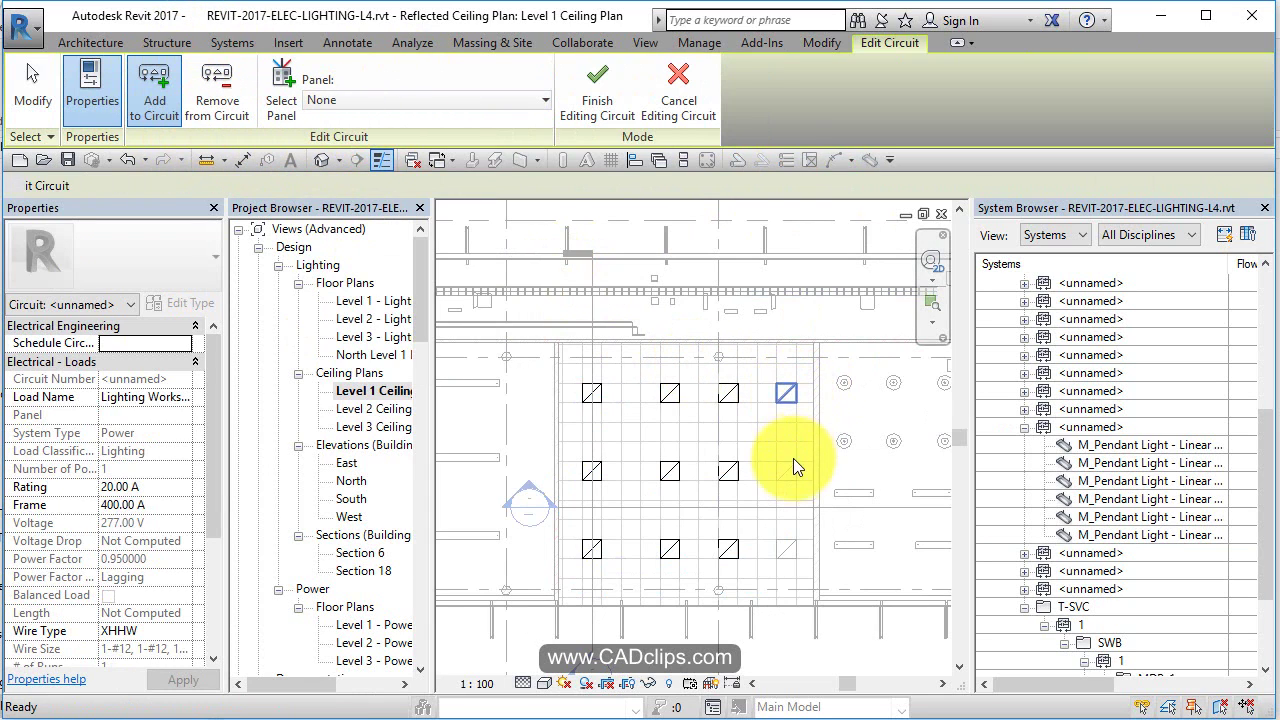
left_click(788, 470)
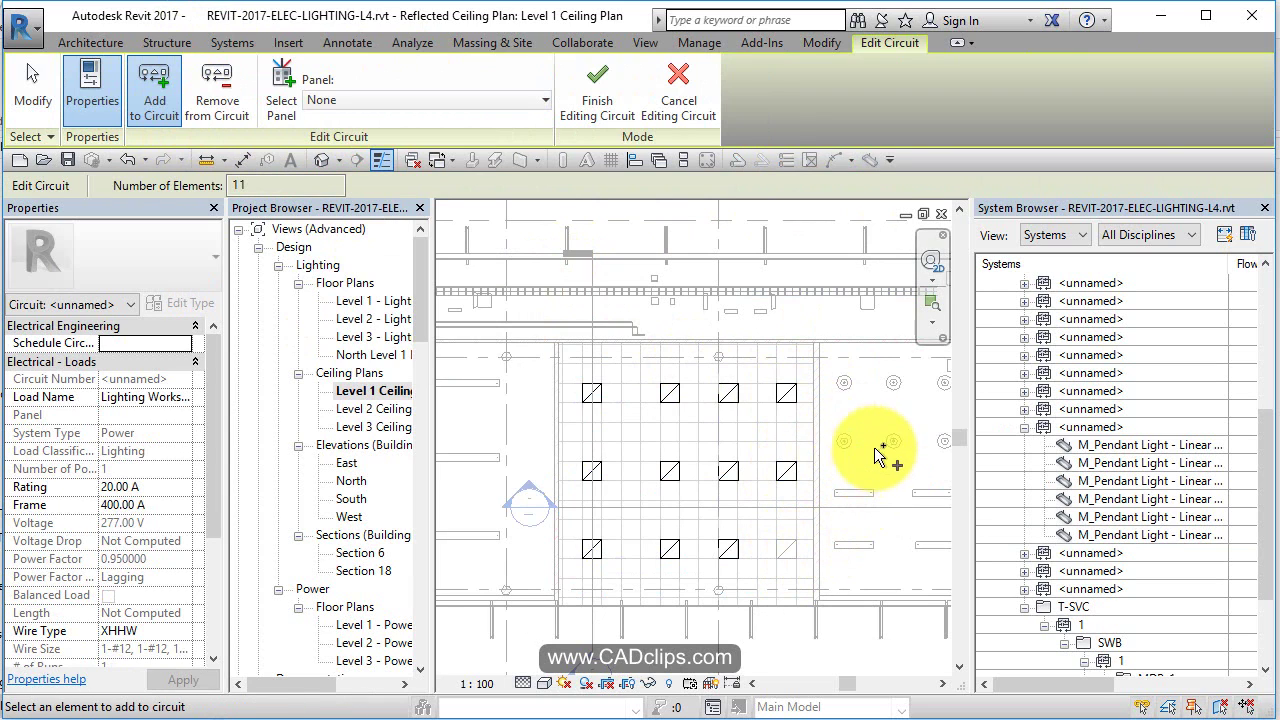
left_click(797, 552)
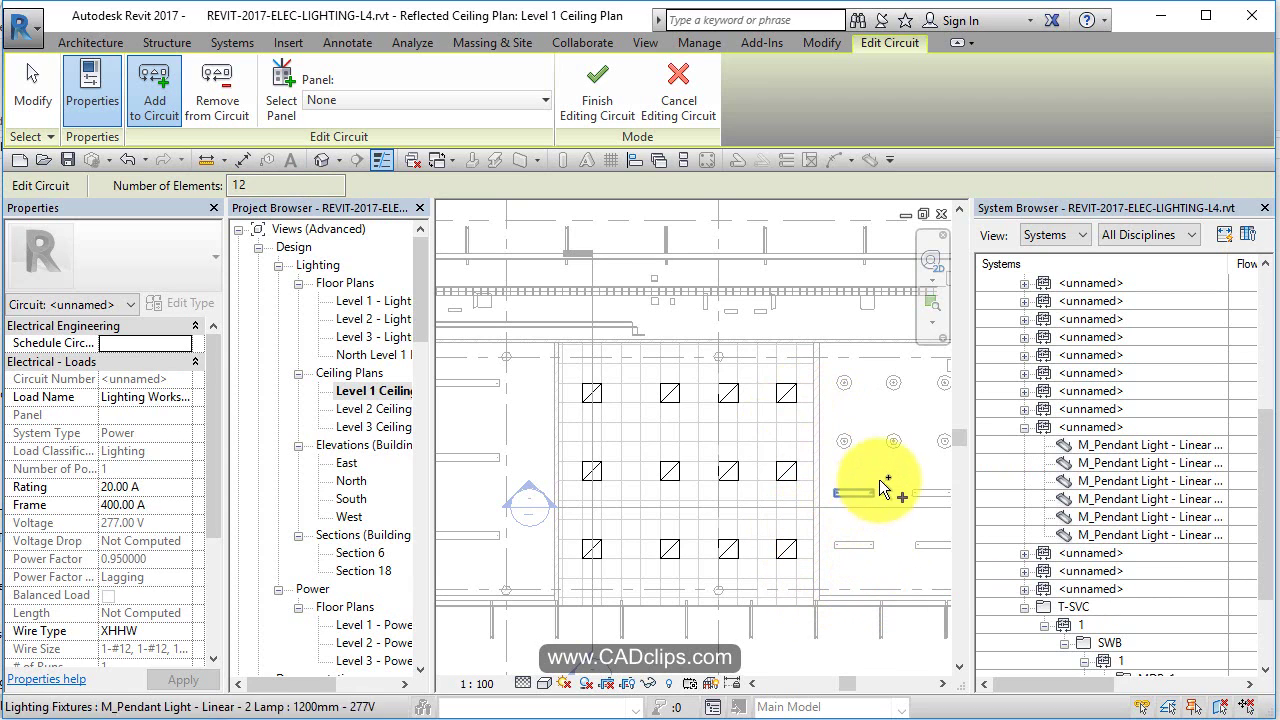
left_click(600, 92)
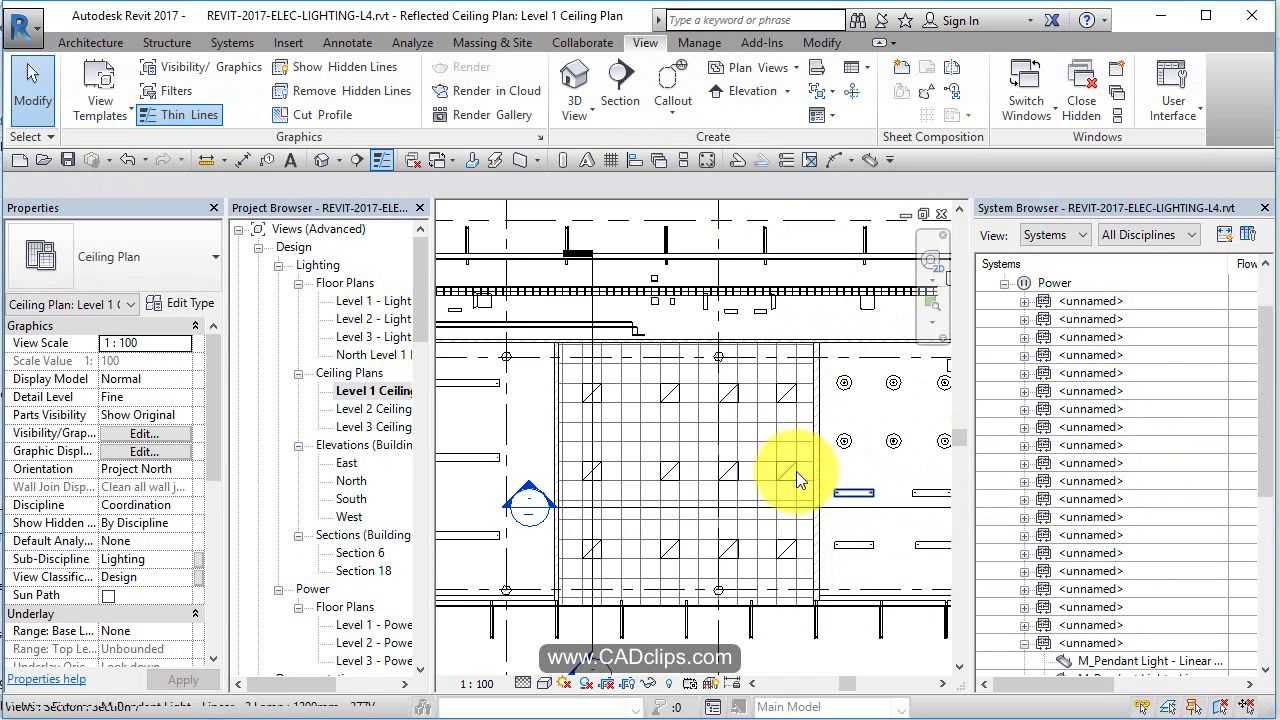
scroll(796, 471, "down", 4)
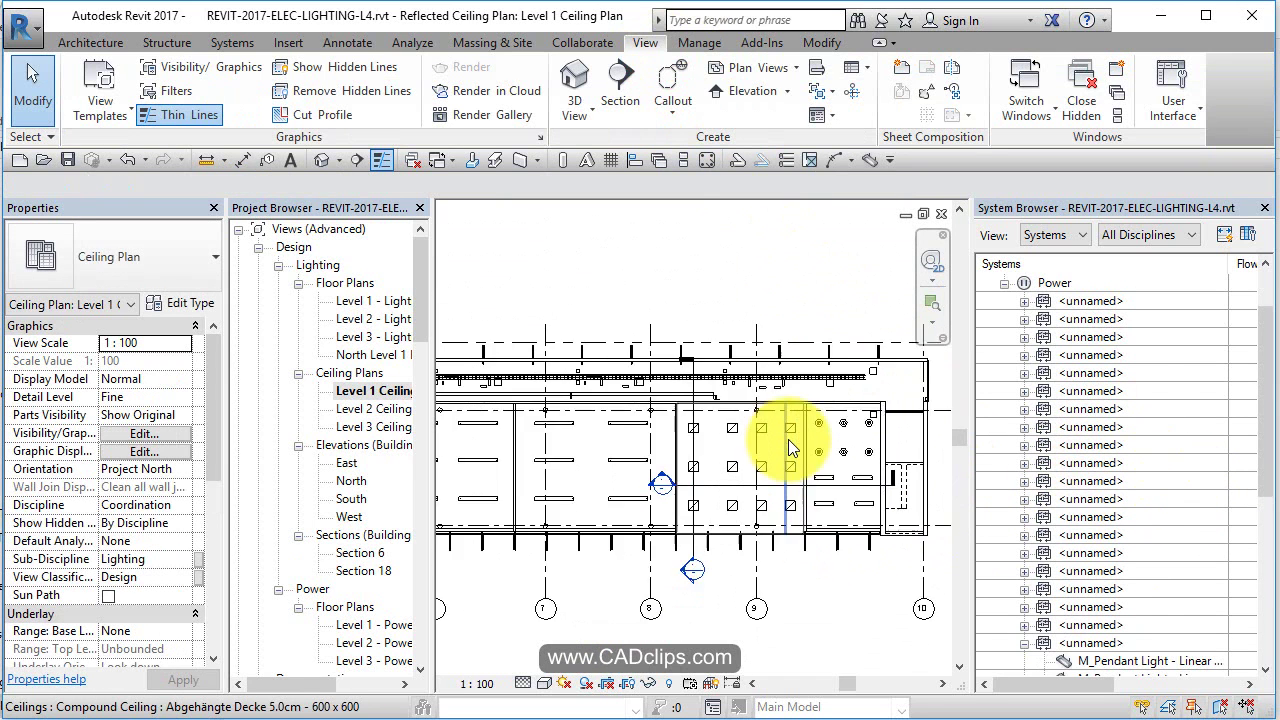
scroll(788, 440, "down", 3)
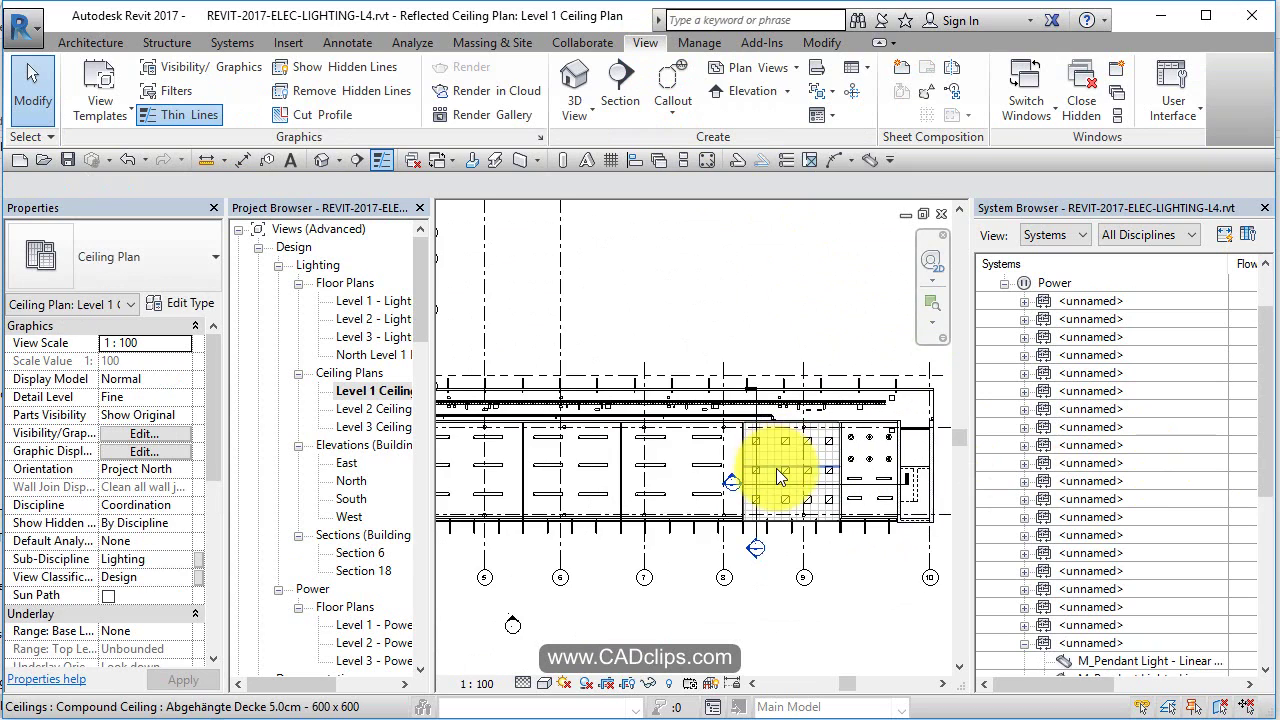
scroll(775, 470, "down", 2)
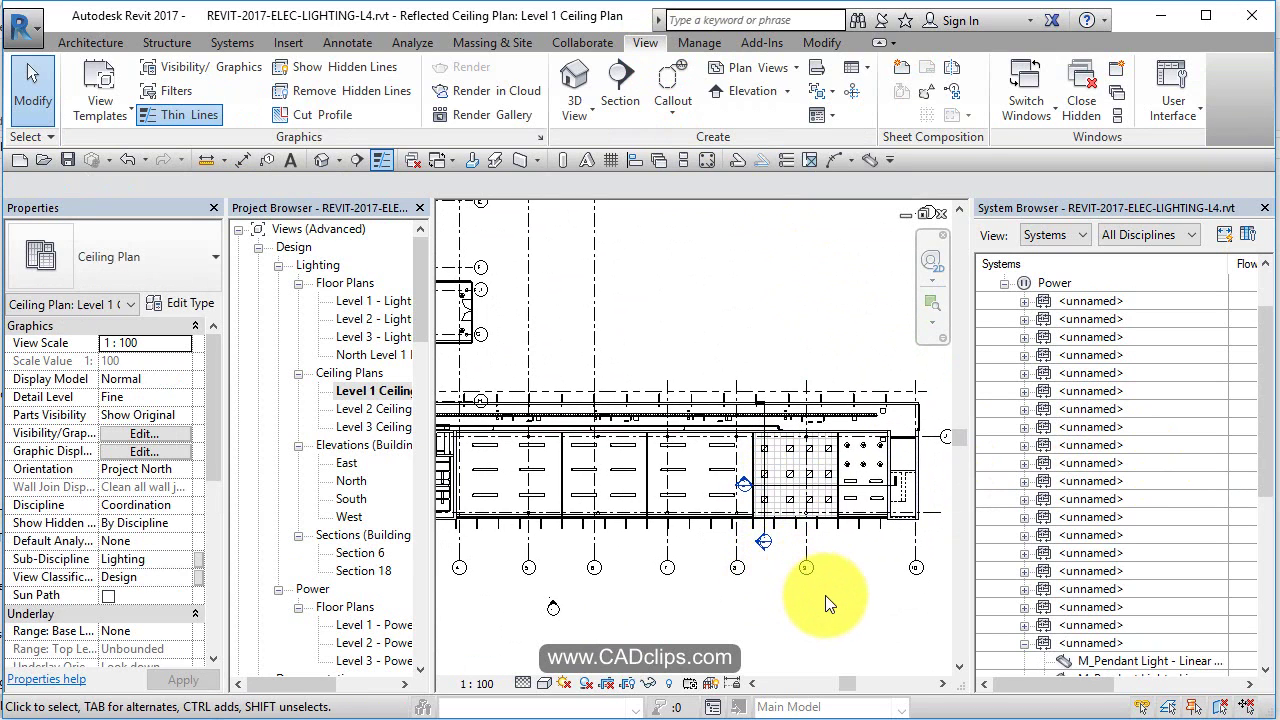